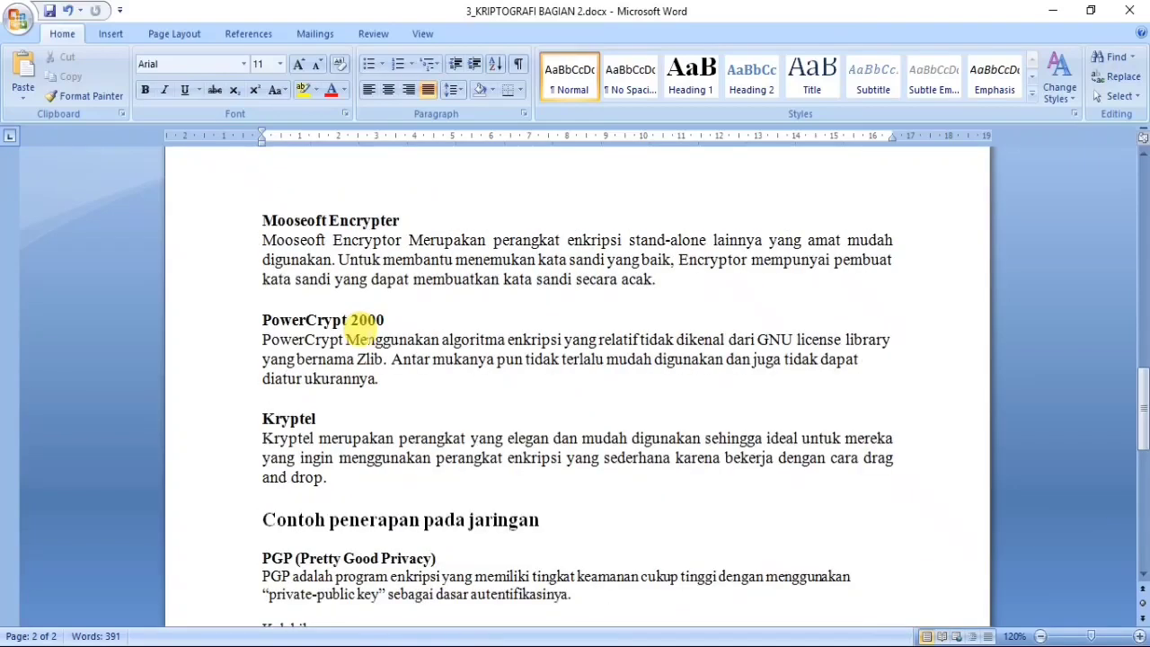
- Scroll through the EasyCrypto and Mooseoft sections of the cryptography document
scroll(379, 317, up, 8)
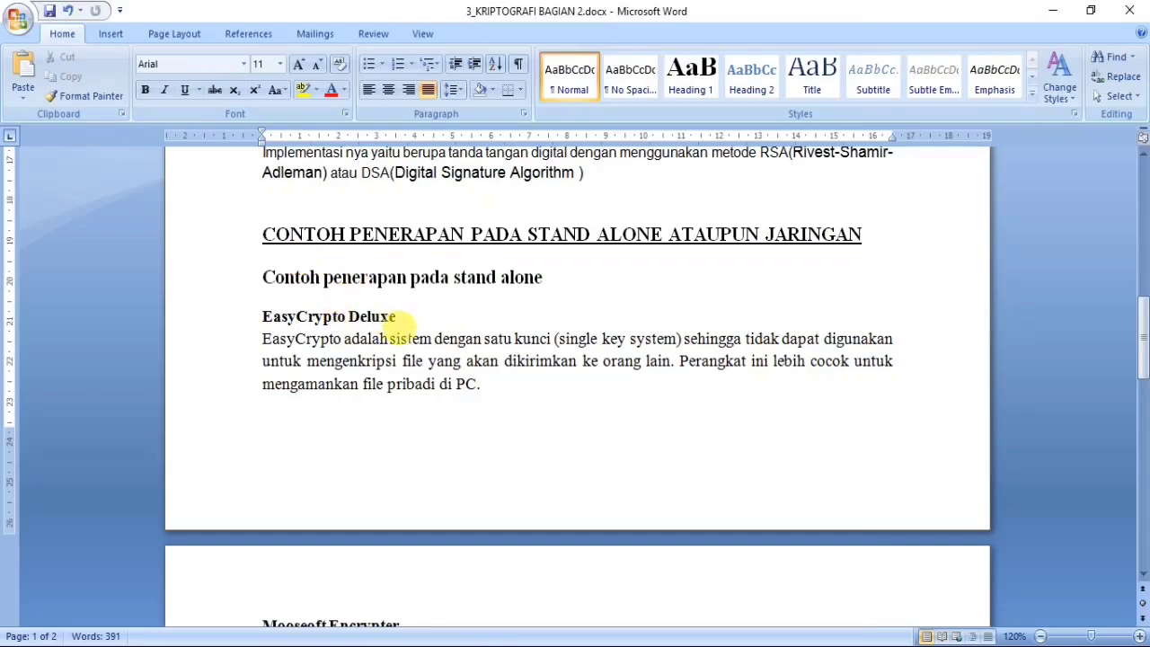
scroll(449, 255, down, 2)
scroll(442, 249, down, 1)
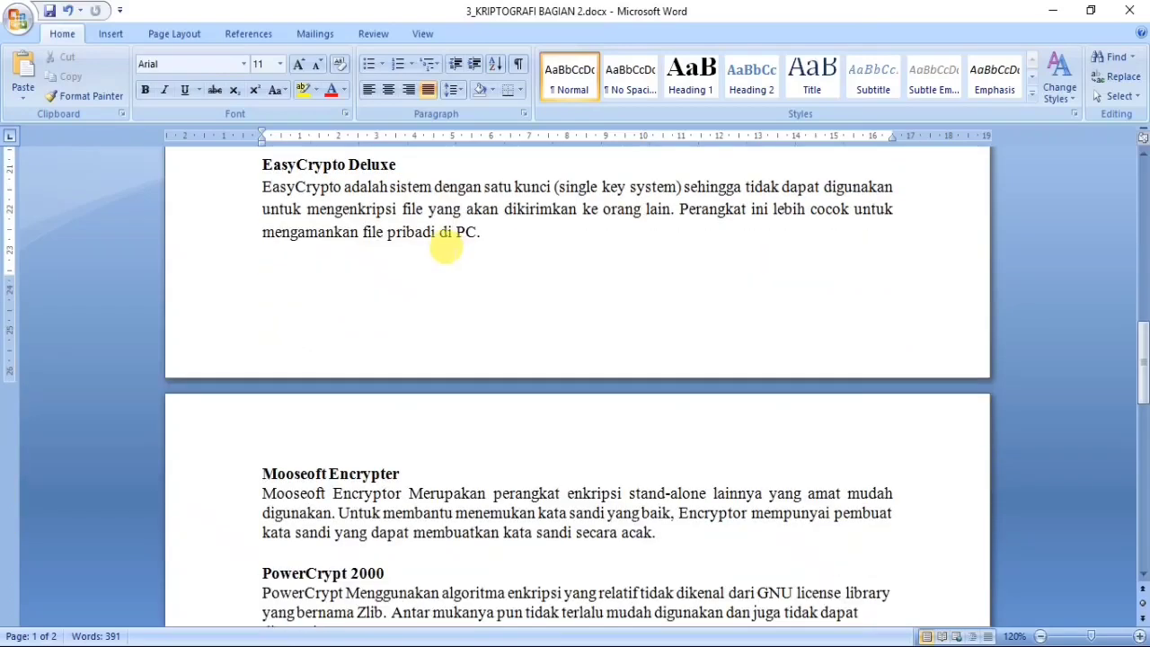
scroll(441, 249, down, 2)
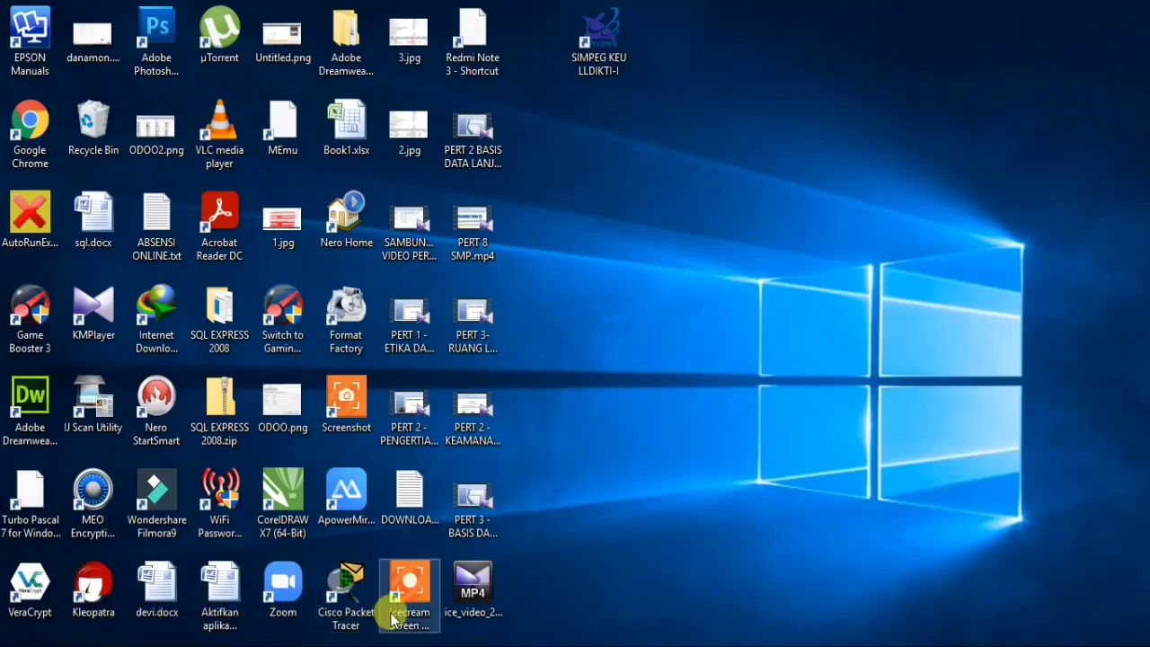
- Reopen the 2-3 folder, select the gpg4win installer, then minimize the folder window
mouse_move(433, 607)
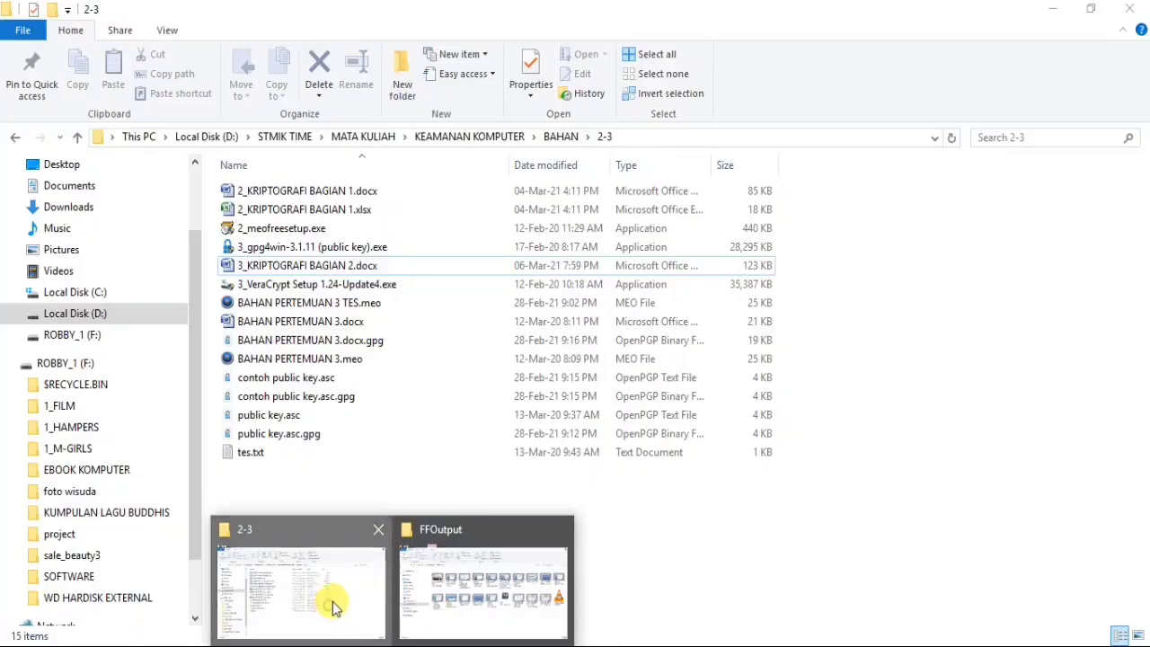
click(329, 608)
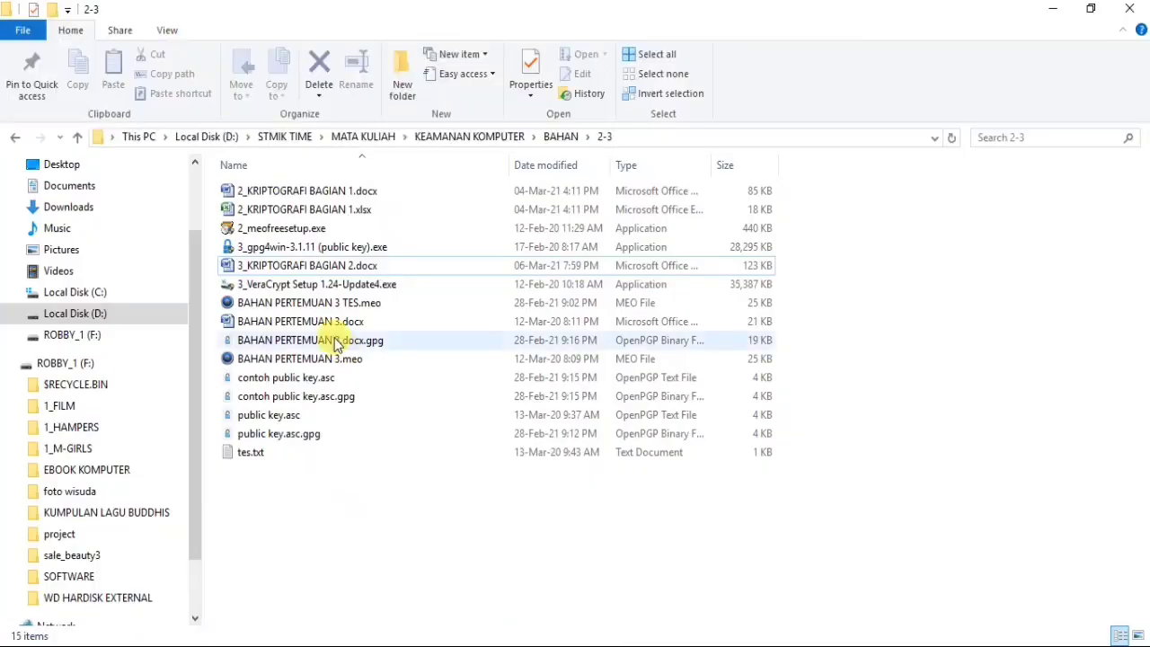
click(280, 251)
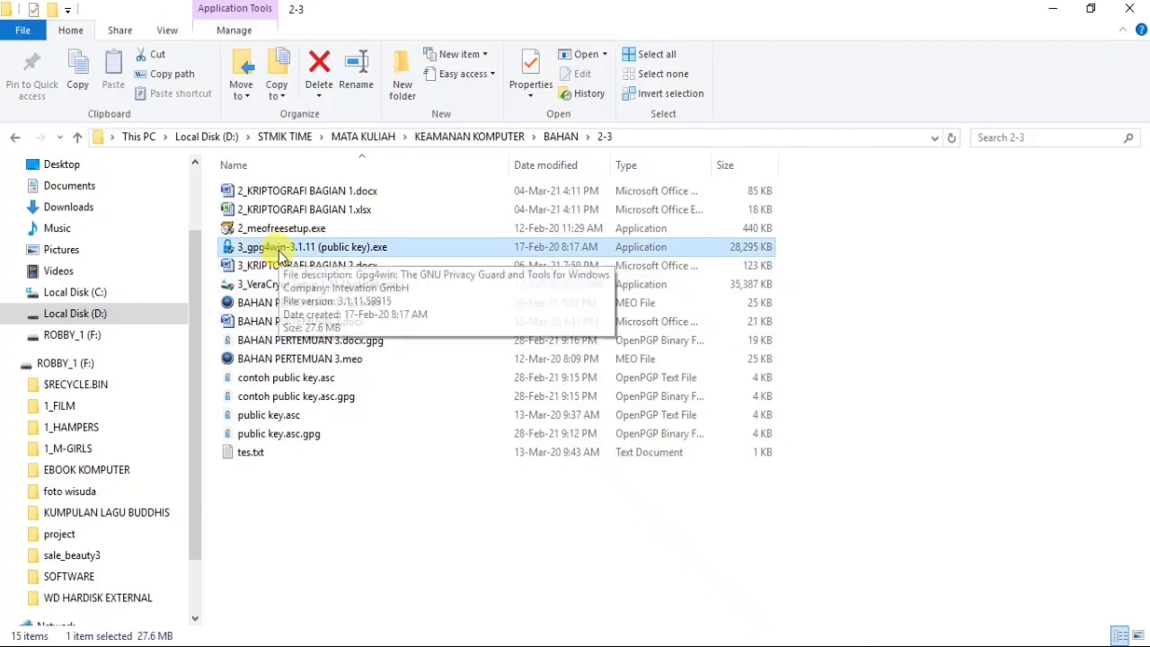
click(1052, 8)
- Launch Kleopatra from the desktop and show its window from the background apps tray
double_click(90, 588)
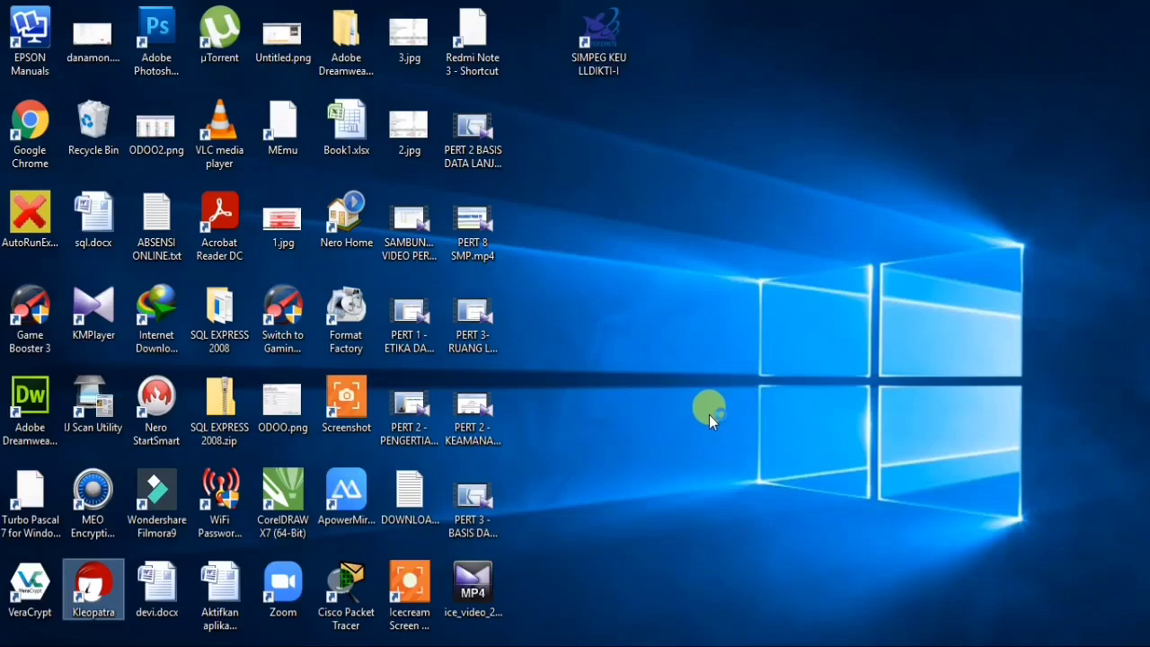
click(980, 642)
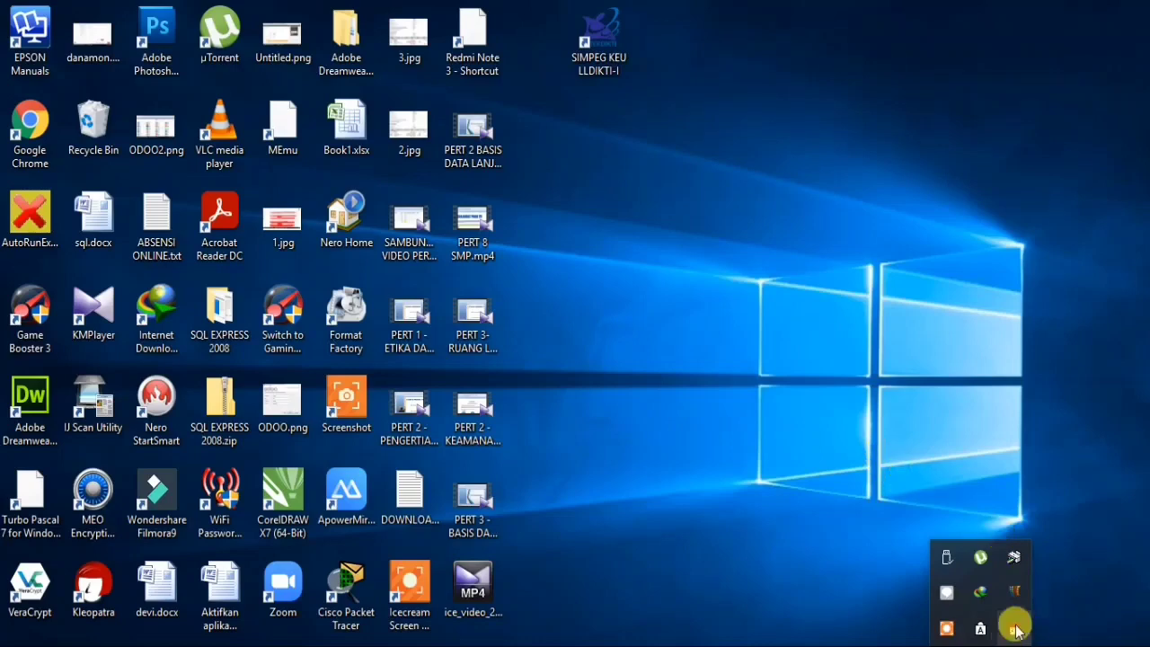
click(981, 646)
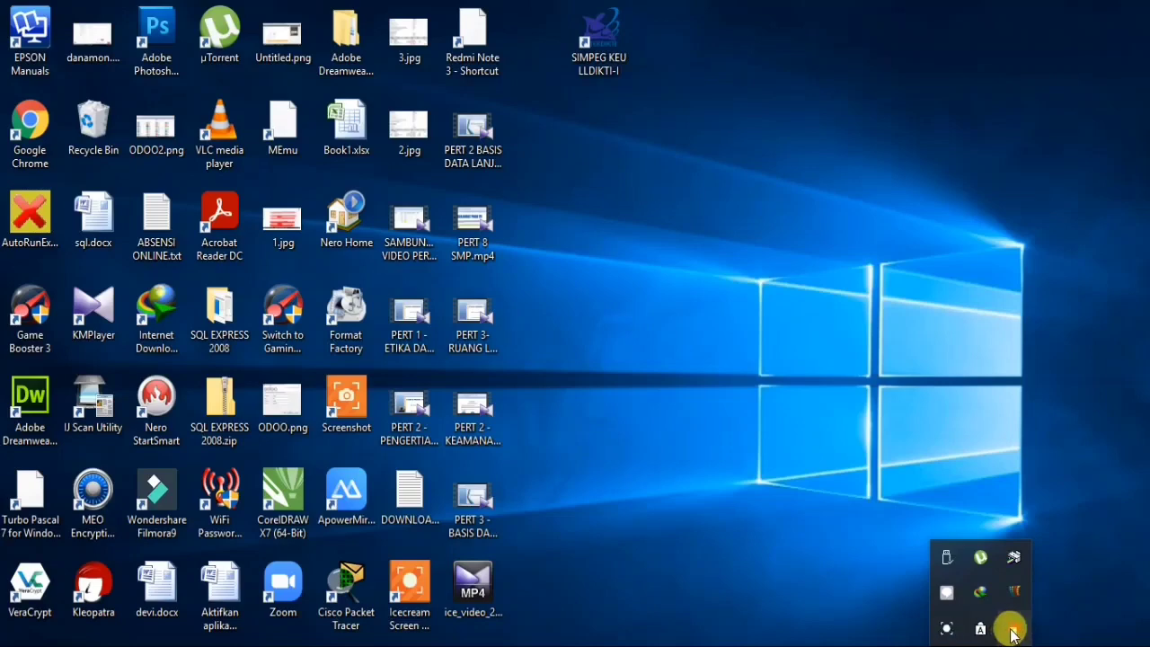
click(1013, 626)
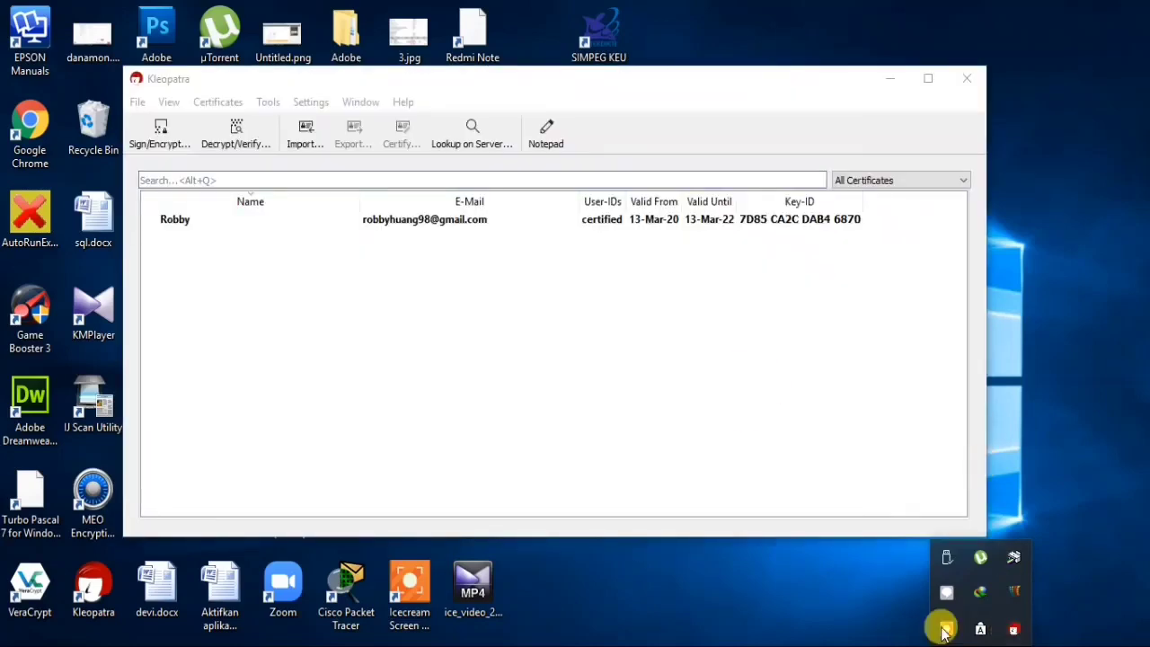
- Select the existing certificate valid 13-Mar-20 to 13-Mar-22 and open the File menu
click(981, 646)
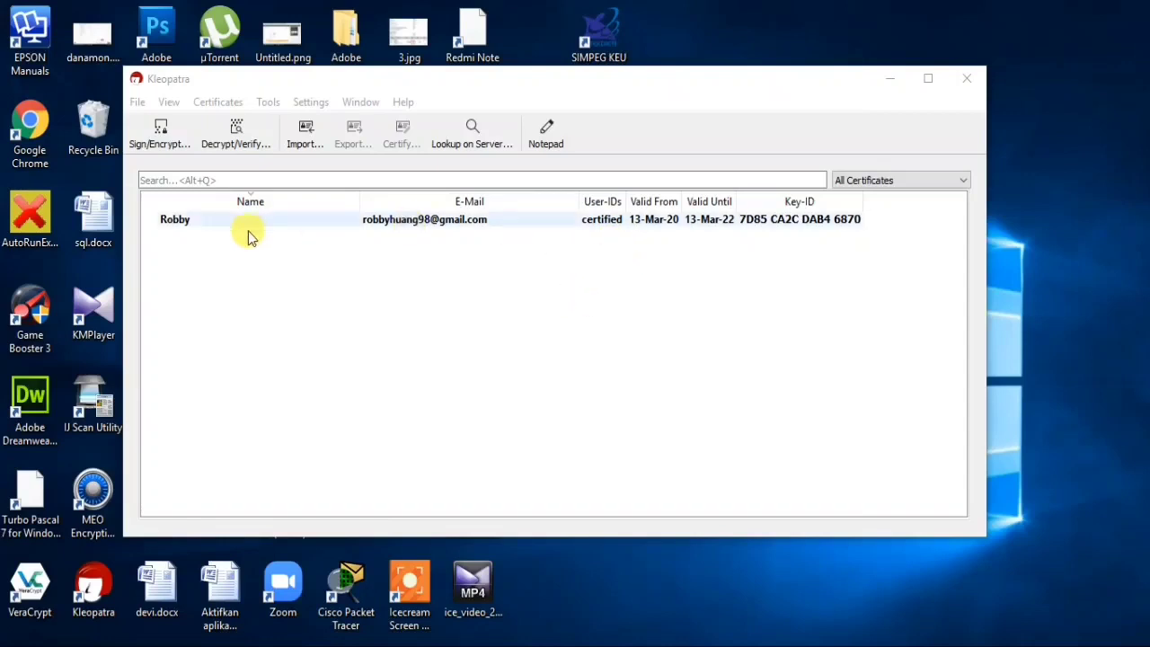
click(205, 220)
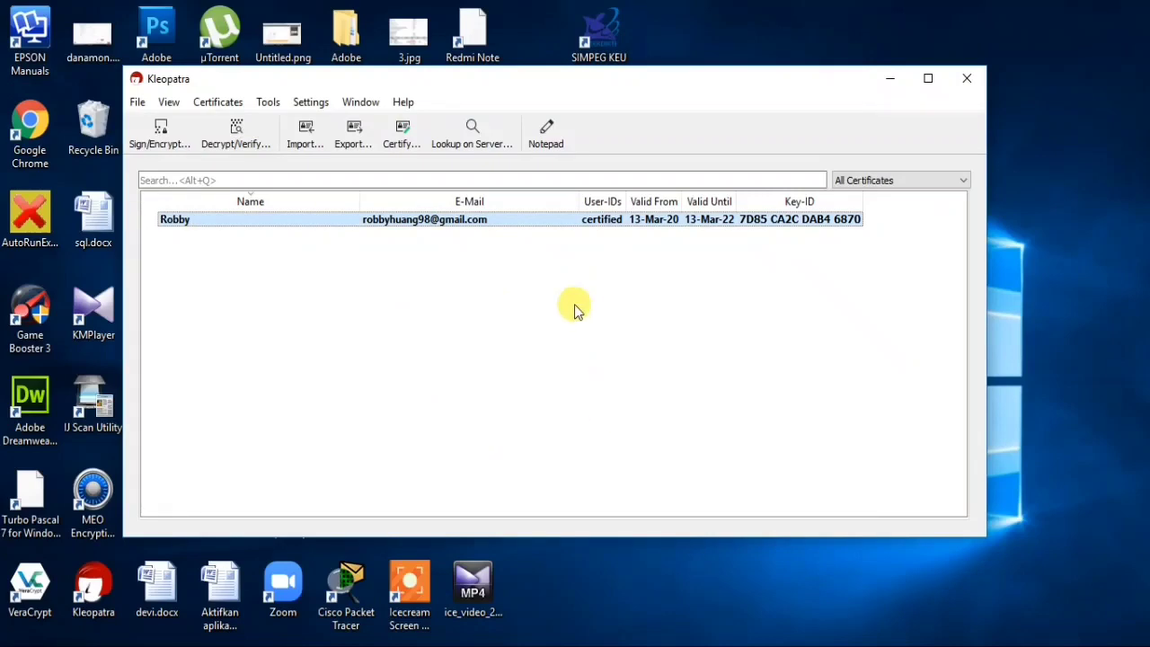
click(140, 102)
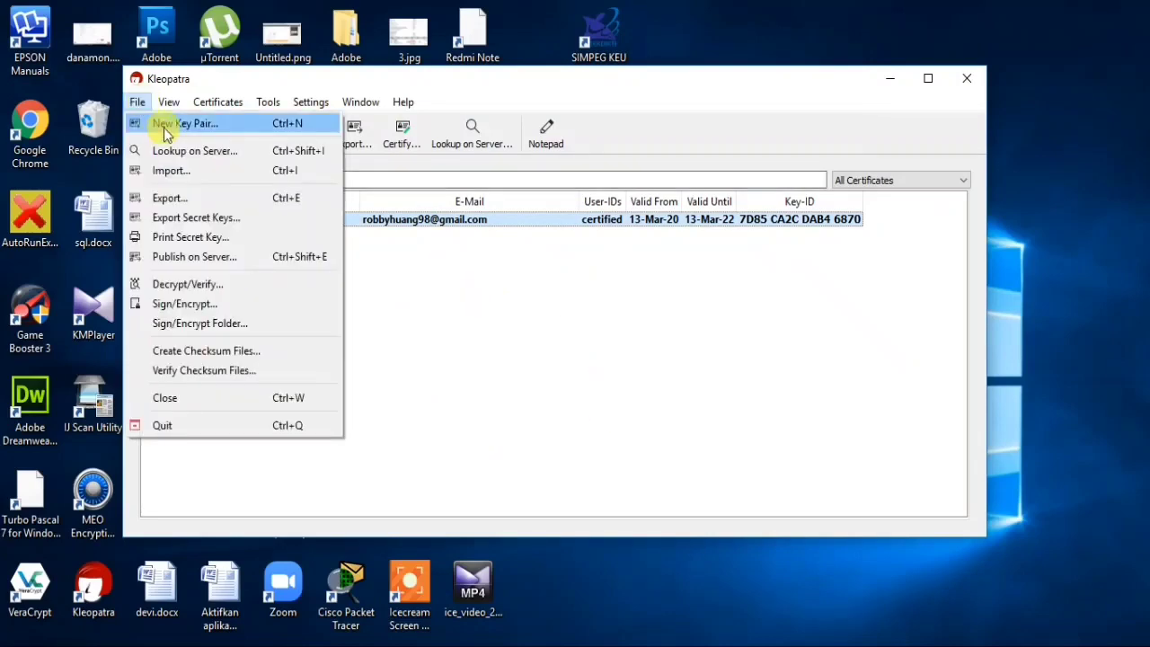
click(505, 372)
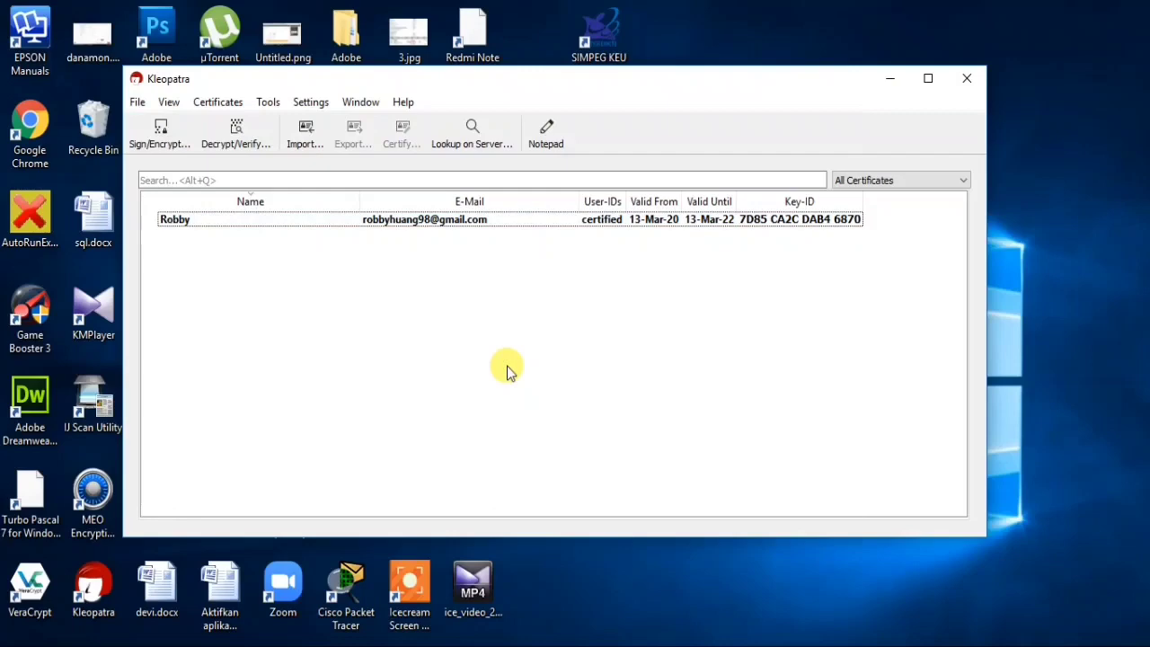
click(403, 219)
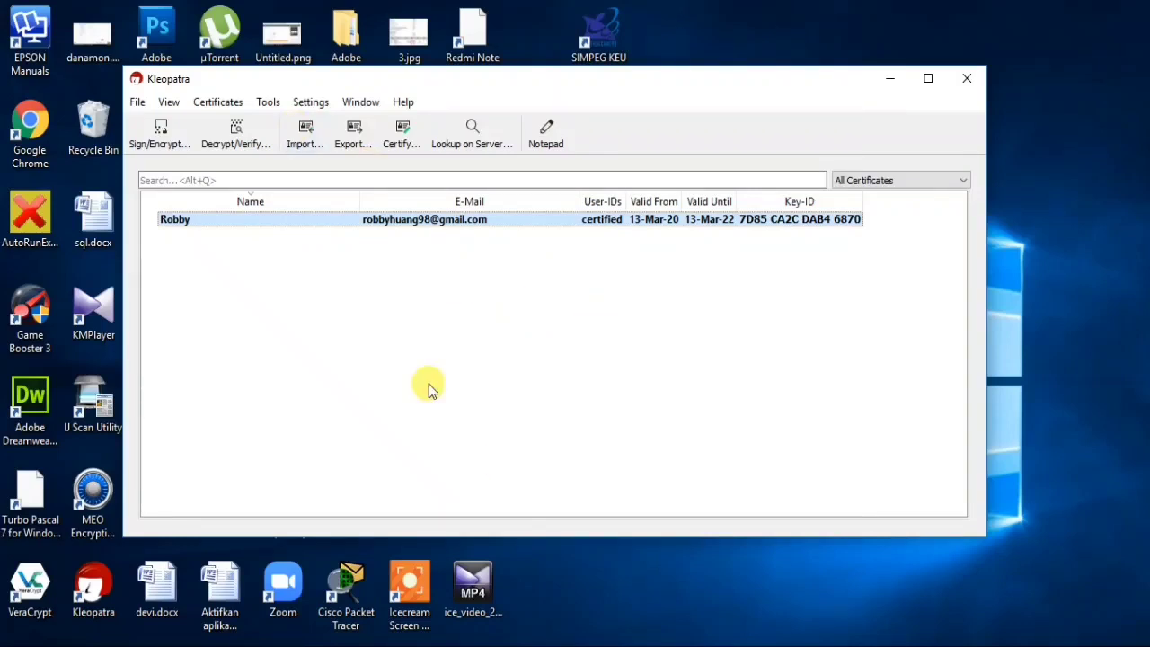
click(137, 103)
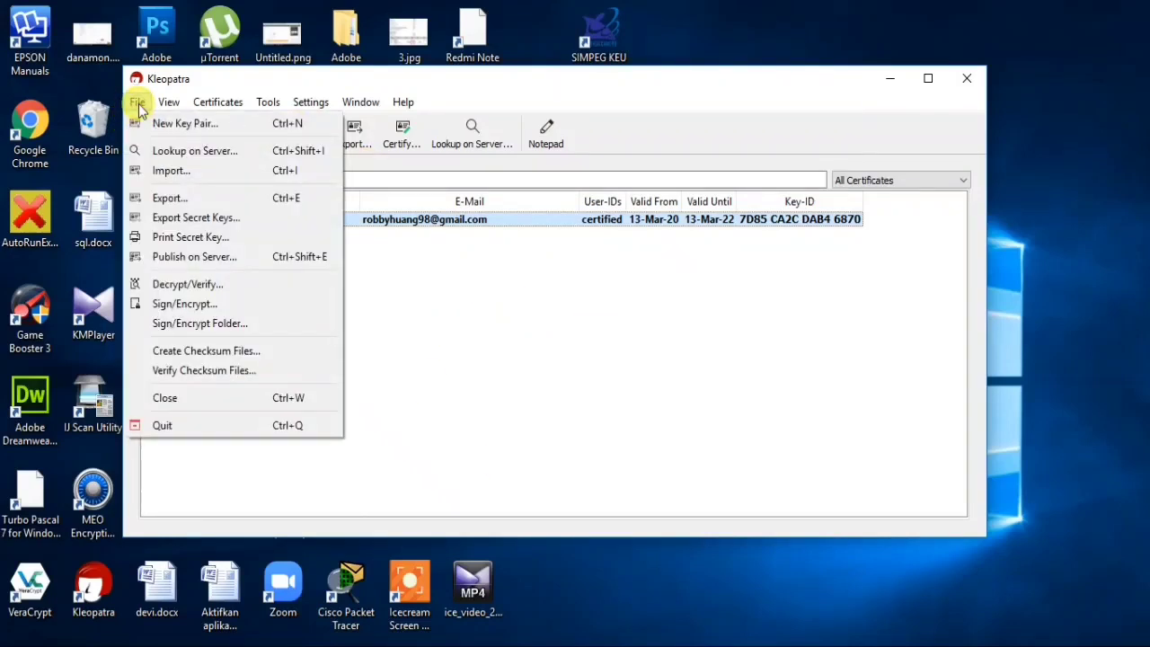
- Create a personal OpenPGP key pair named BELAJARKRIPTOGRAFI with its Gmail address, then continue
click(199, 126)
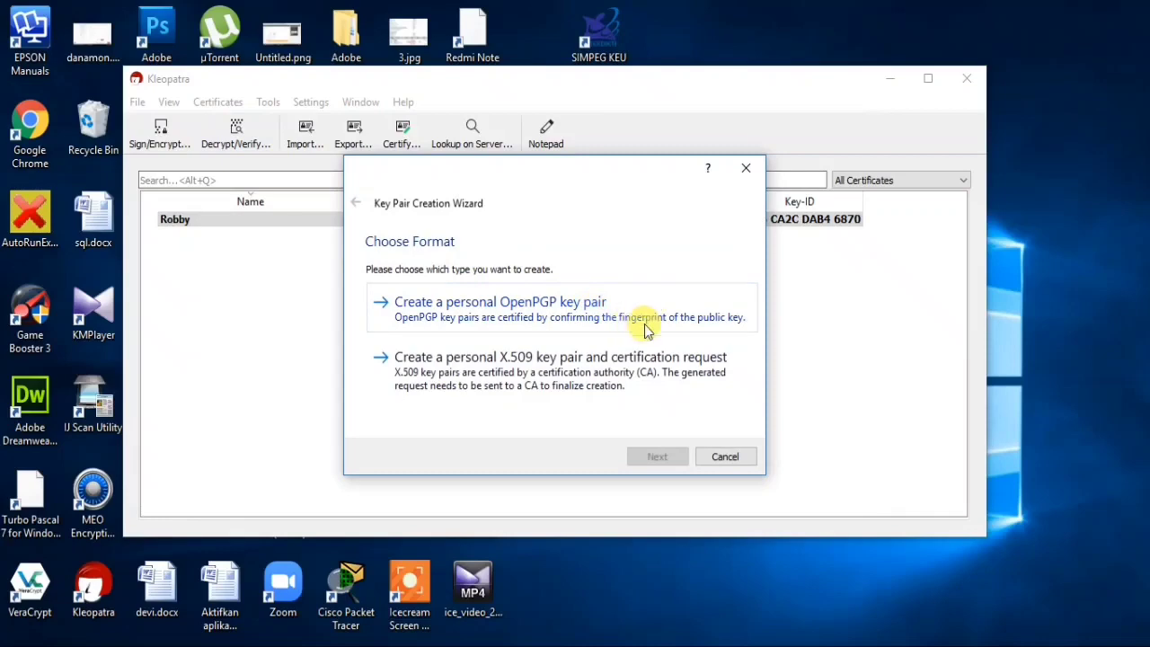
click(503, 306)
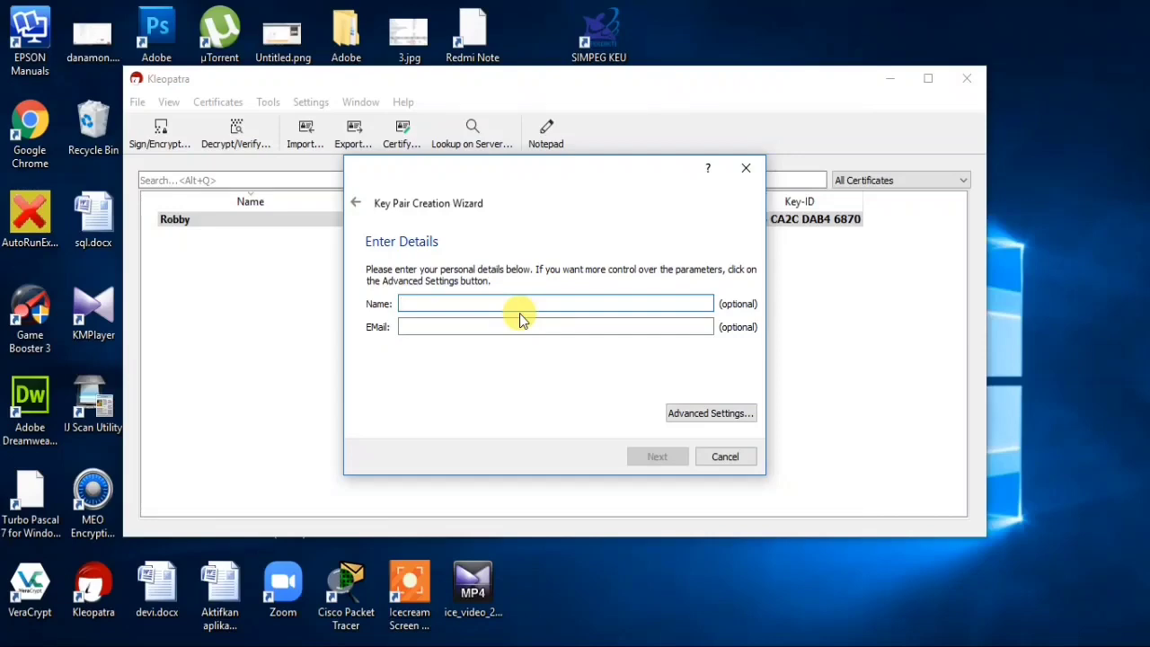
text(BELAJAR)
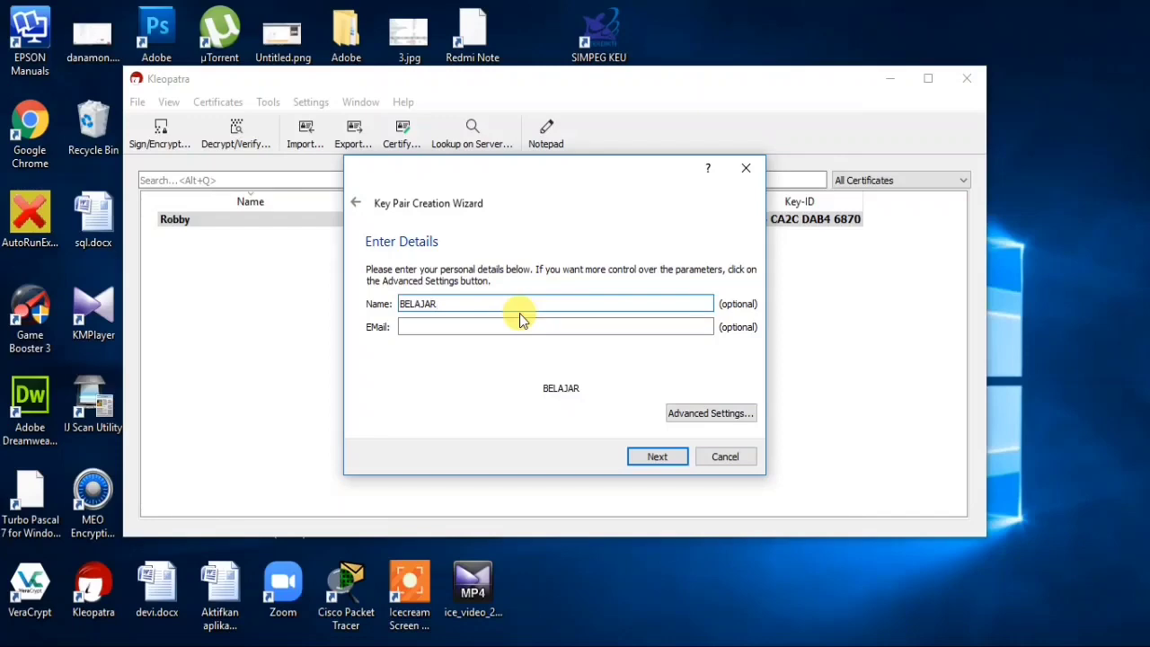
text(KRIPTOGRAFI)
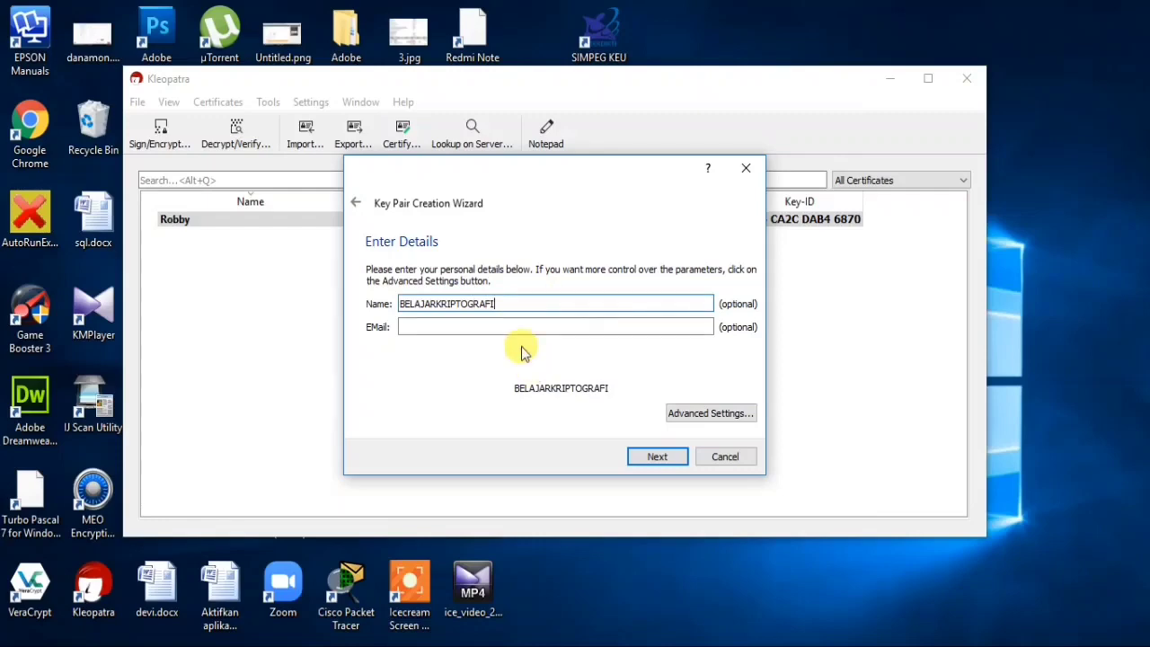
click(479, 326)
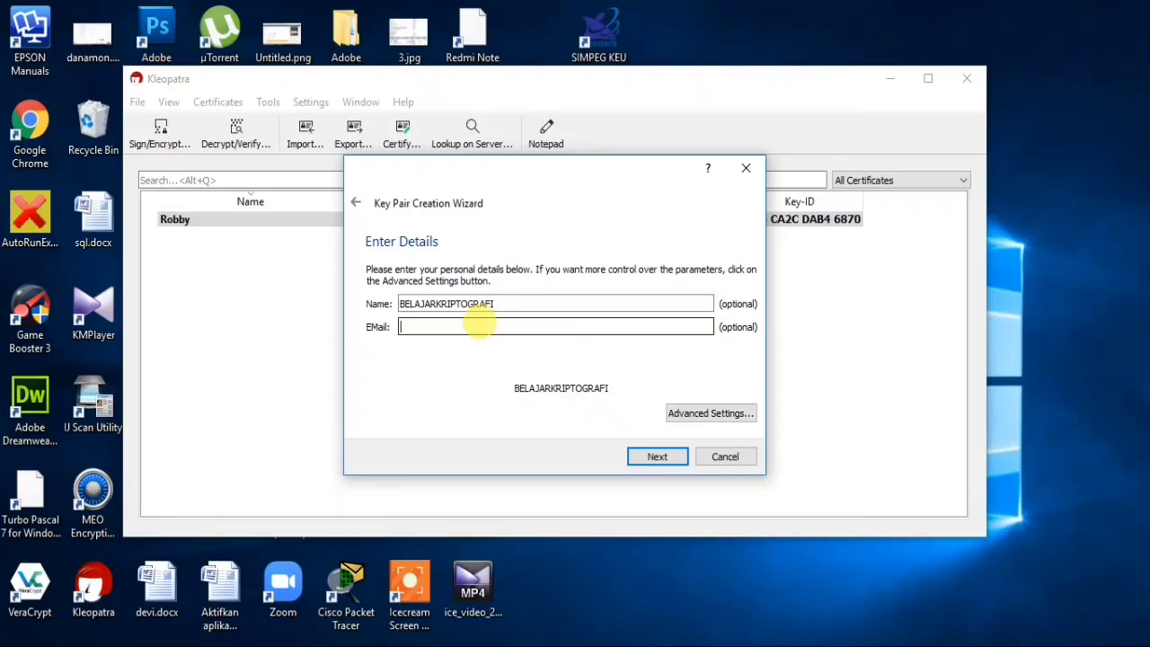
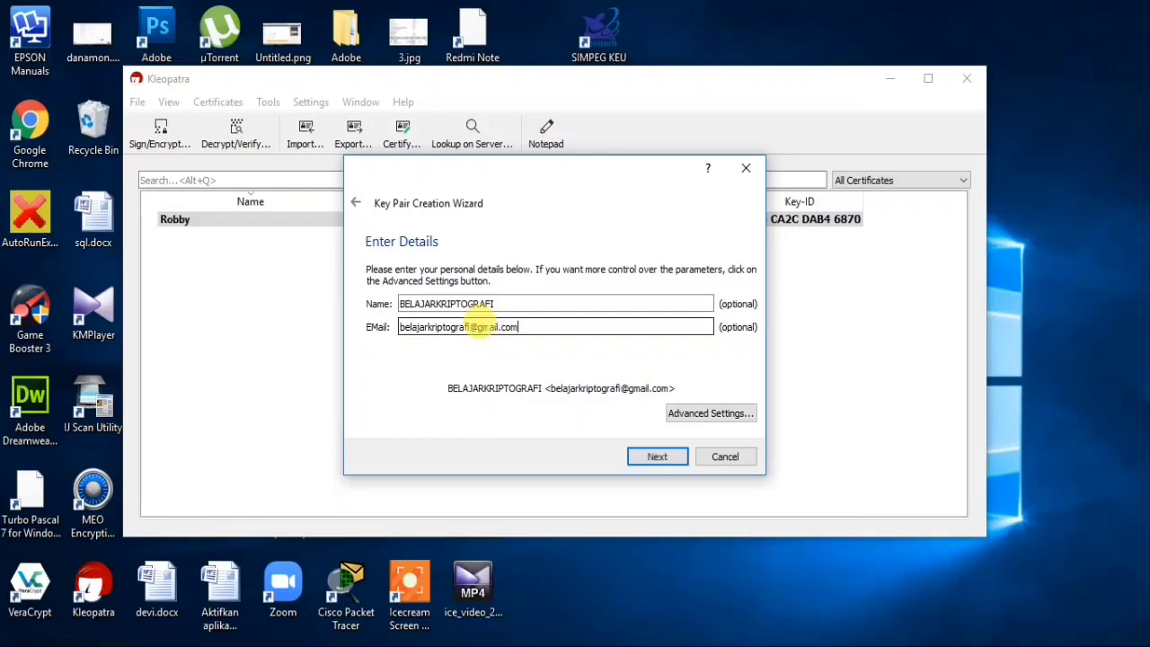
click(656, 458)
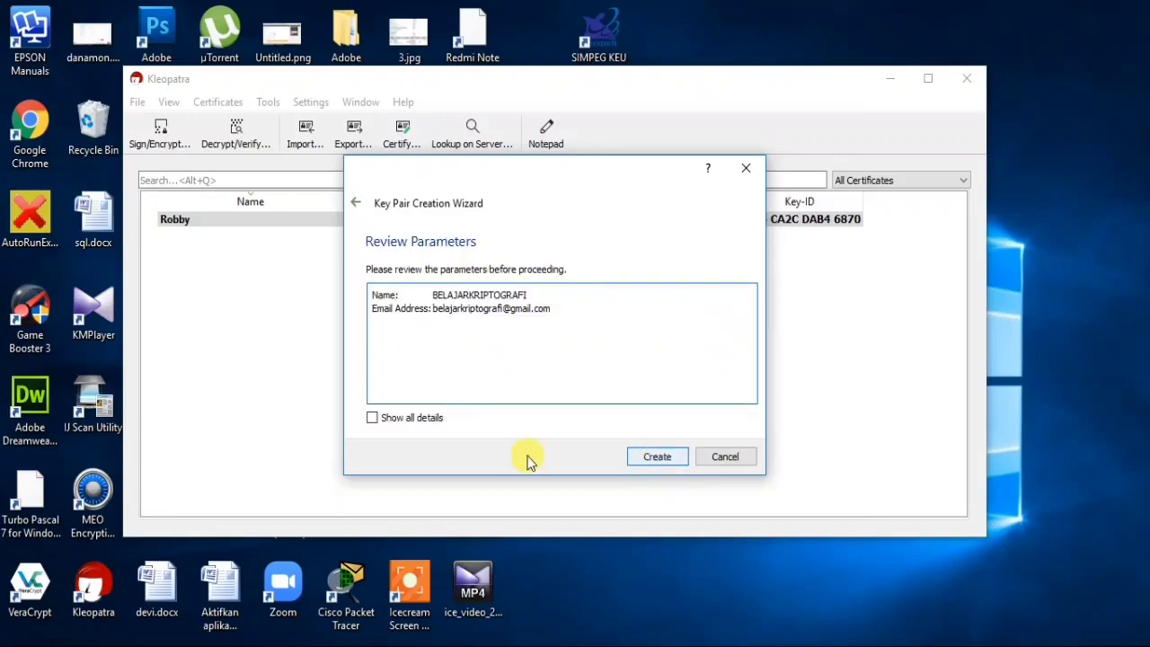
- Check the key parameters, collapse the details to name and e-mail, and click Create
click(372, 418)
scroll(471, 364, down, 1)
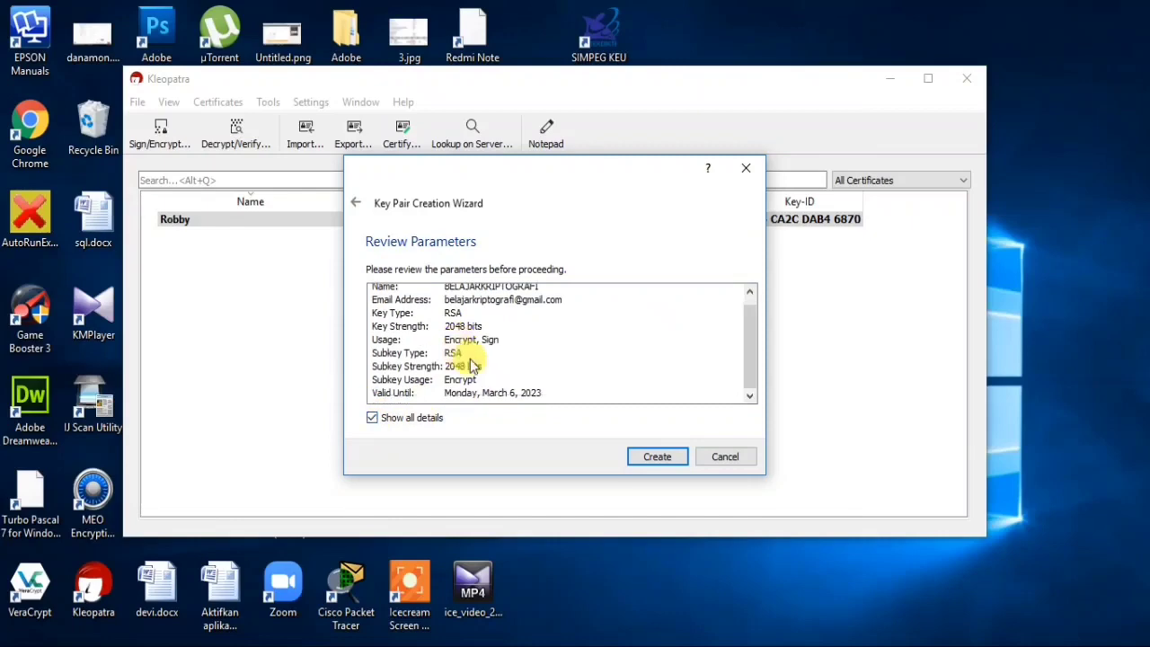
click(372, 418)
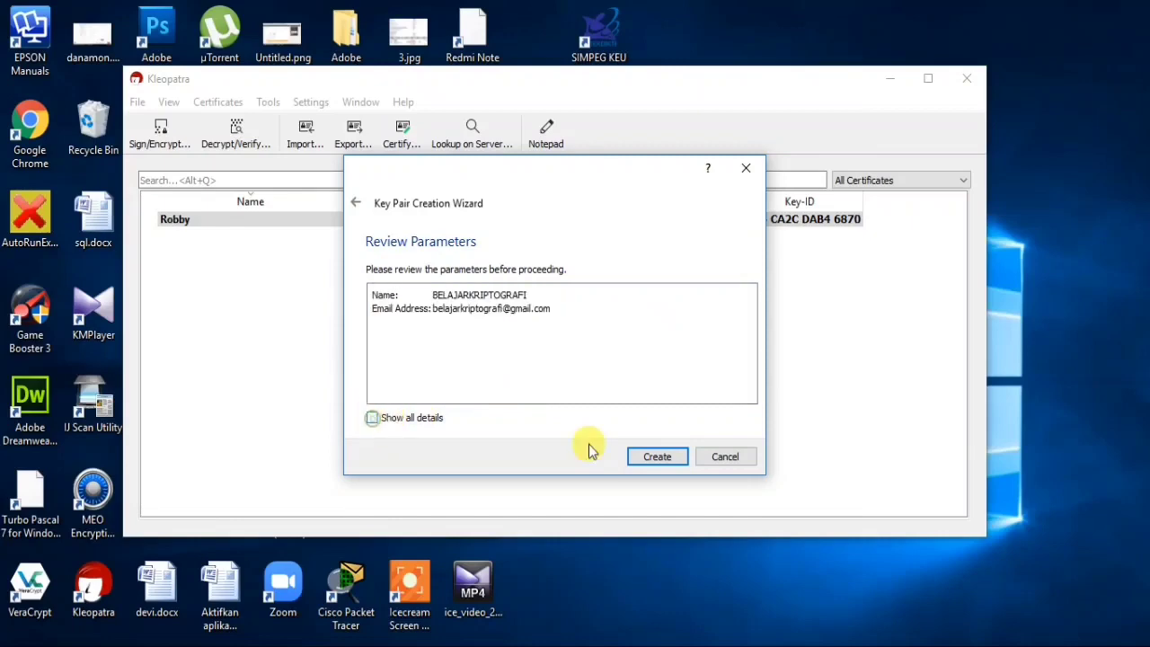
click(657, 457)
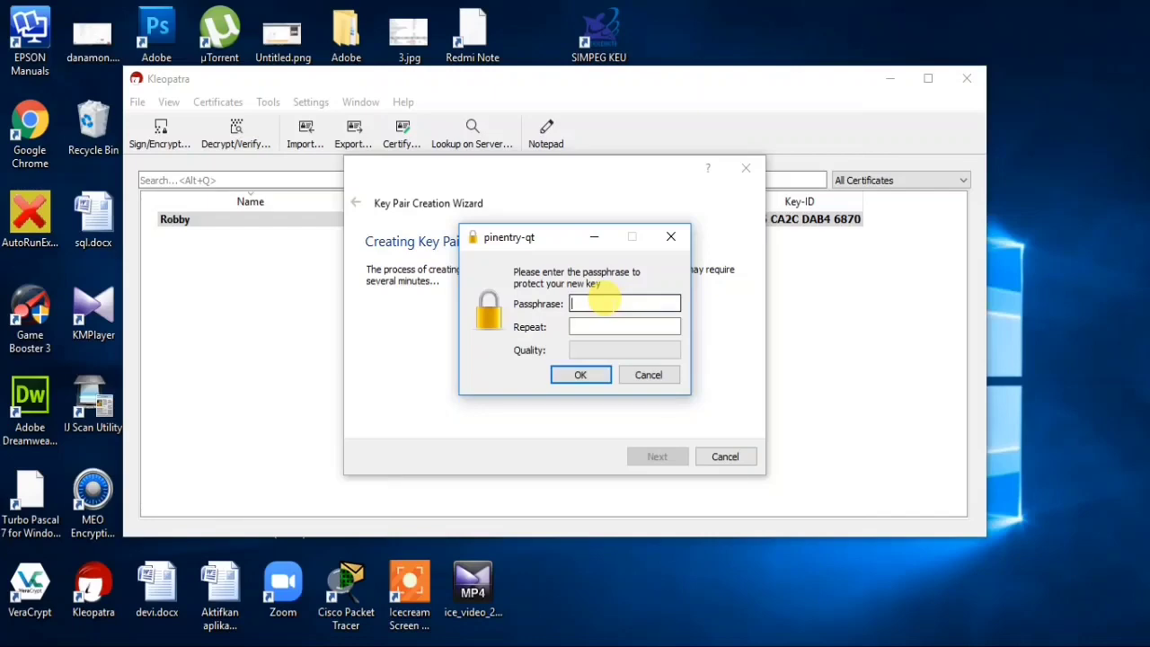
- Enter and repeat the key's passphrase, then accept it despite the insecure-passphrase warning
text(*********)
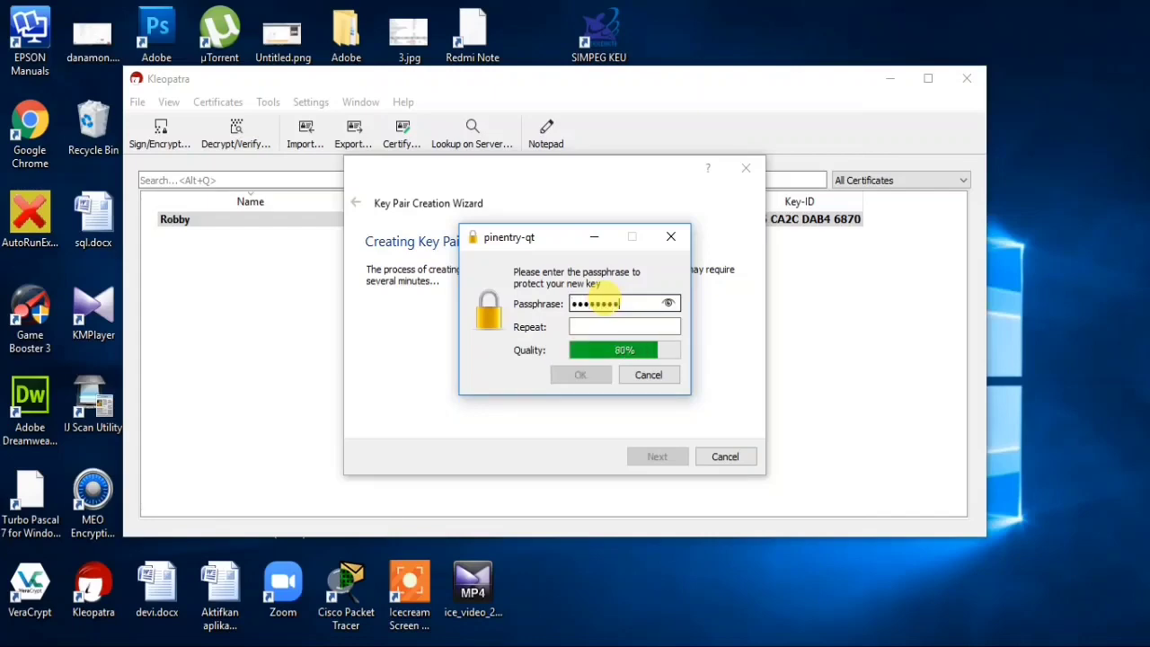
text(*)
key(Tab)
text(**********)
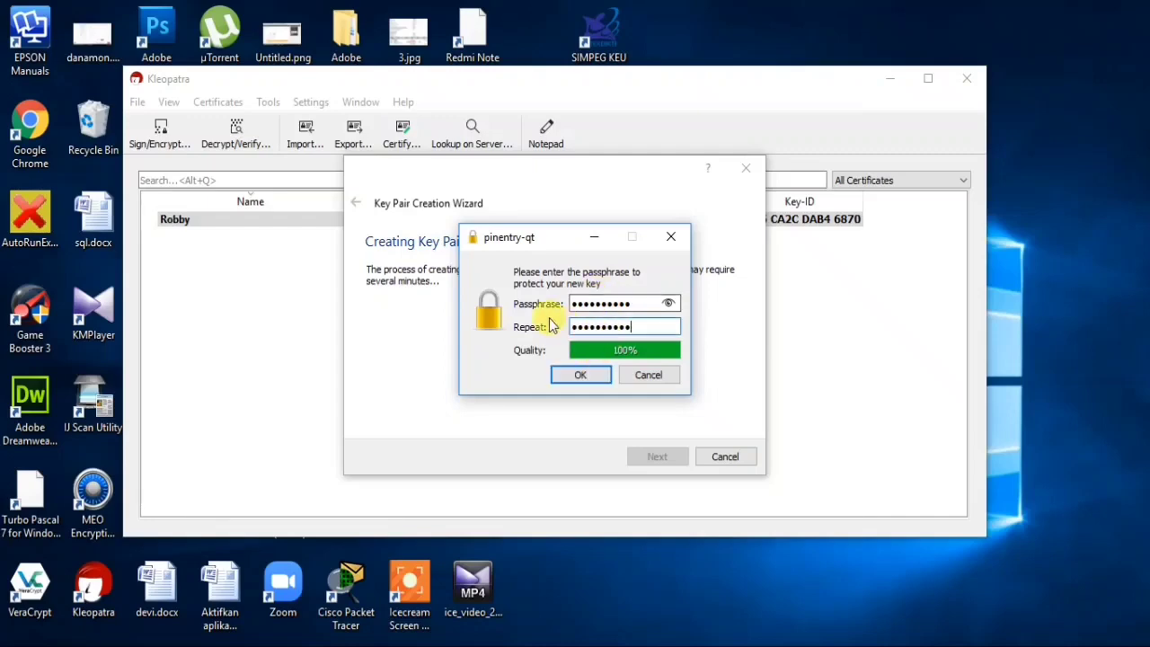
click(585, 377)
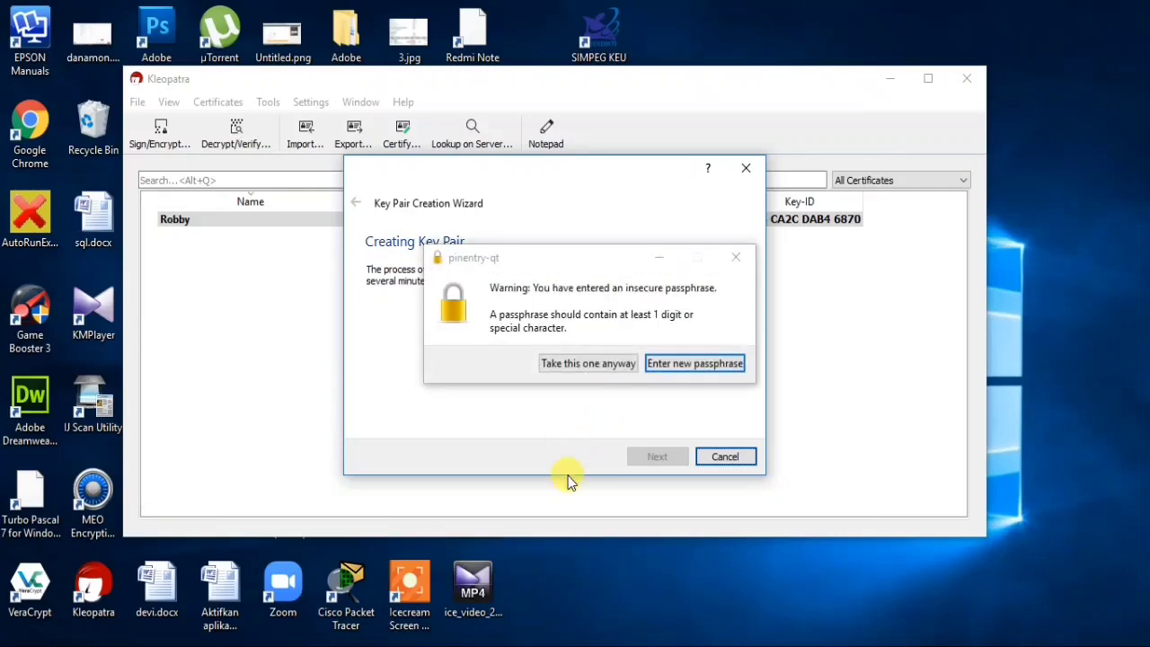
drag(562, 259, 514, 251)
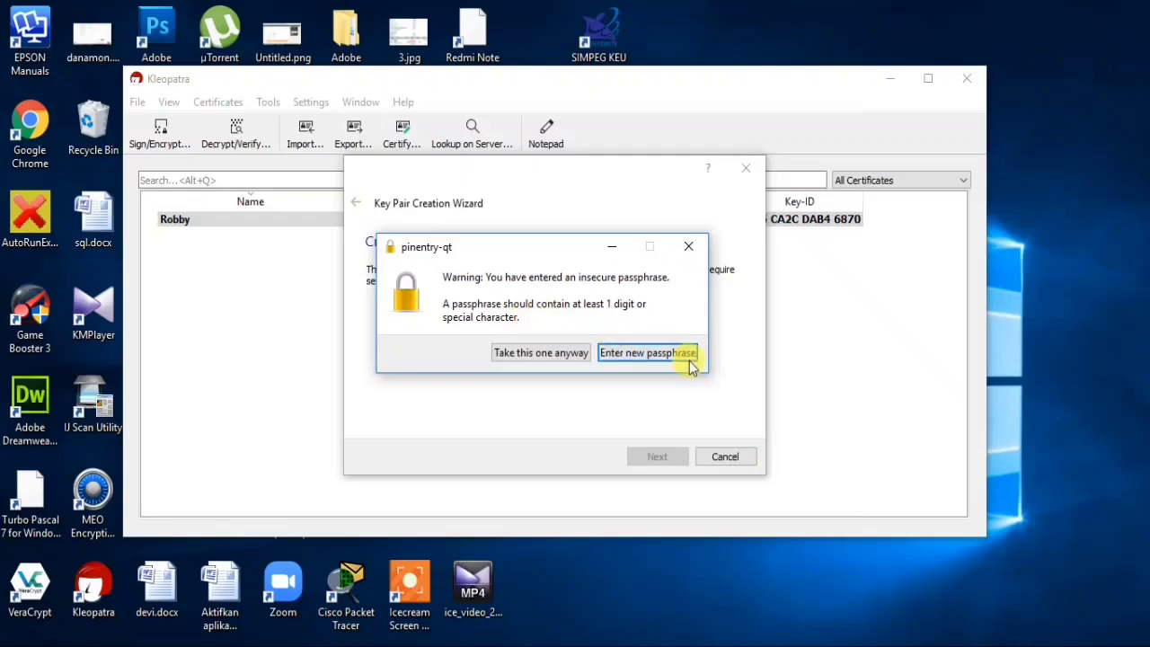
click(545, 356)
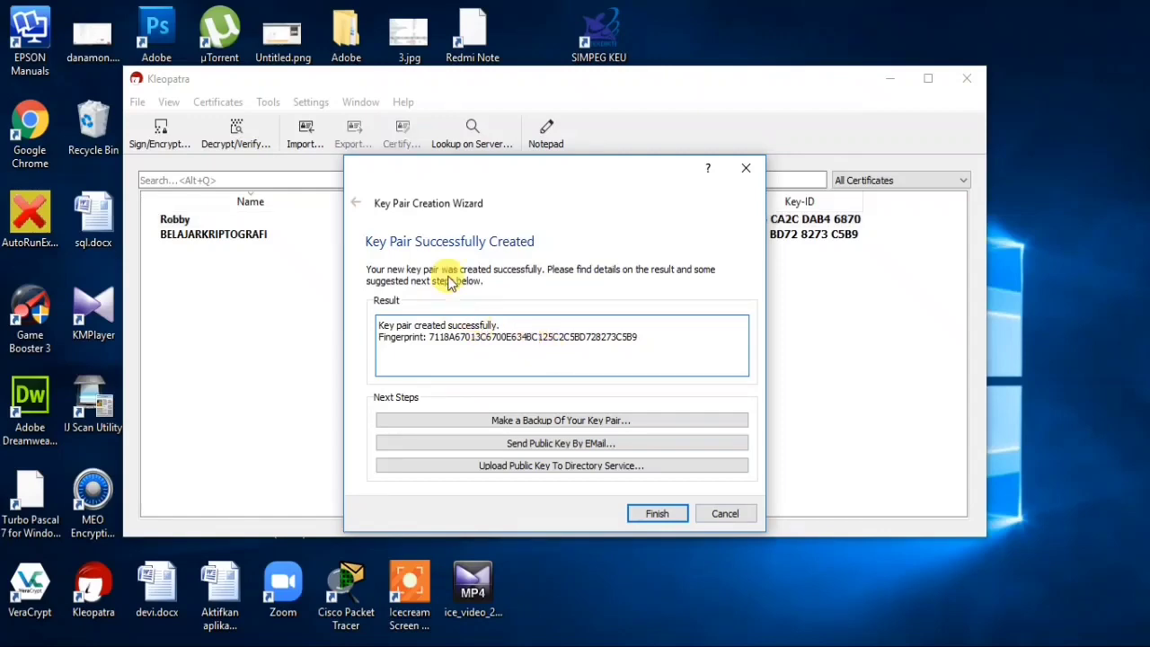
- Move the wizard aside and choose Make a Backup Of Your Key Pair
drag(629, 163, 690, 99)
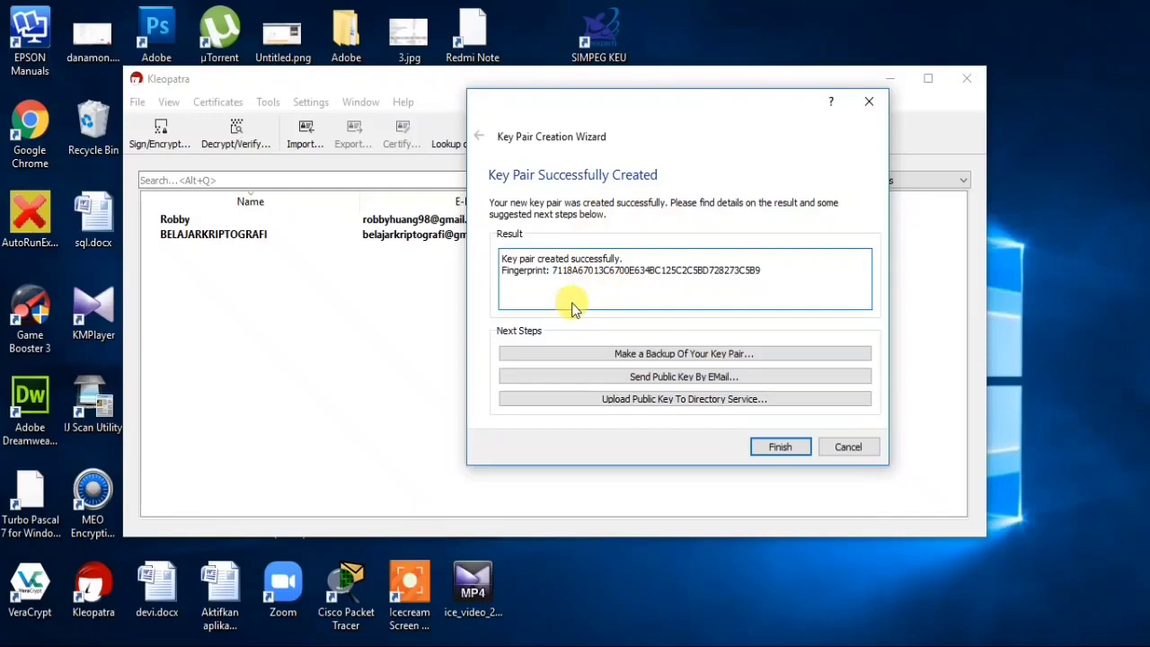
click(686, 358)
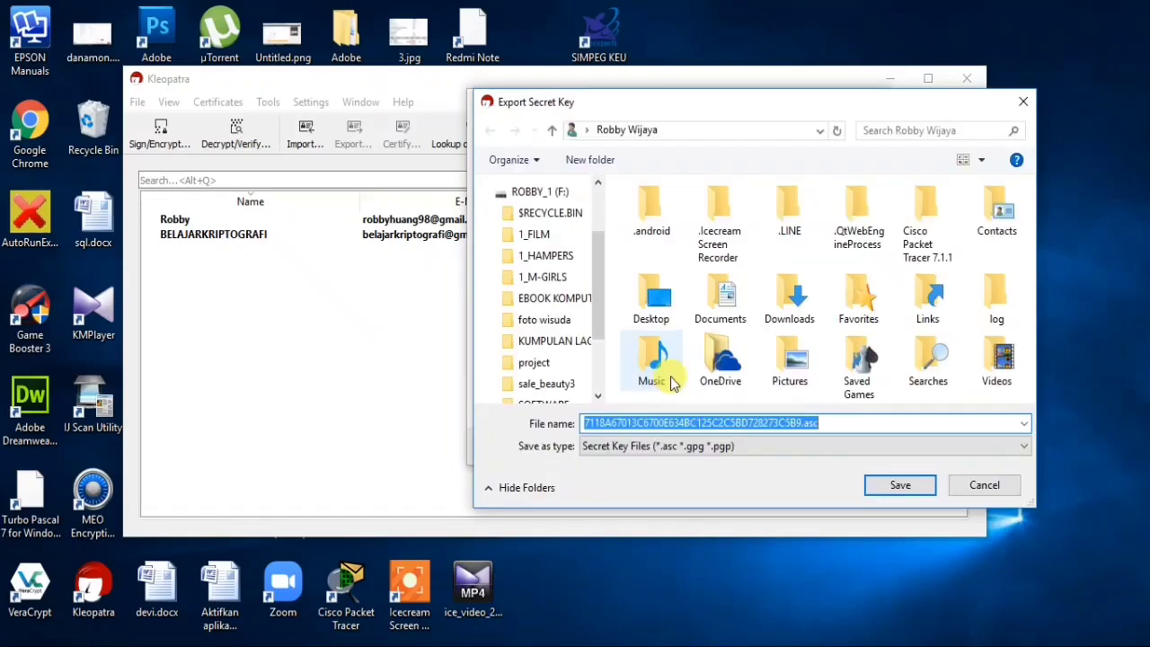
- Save the backup as 'public key belajar kriptografi' in the 2-3 folder and click Finish
scroll(593, 300, up, 3)
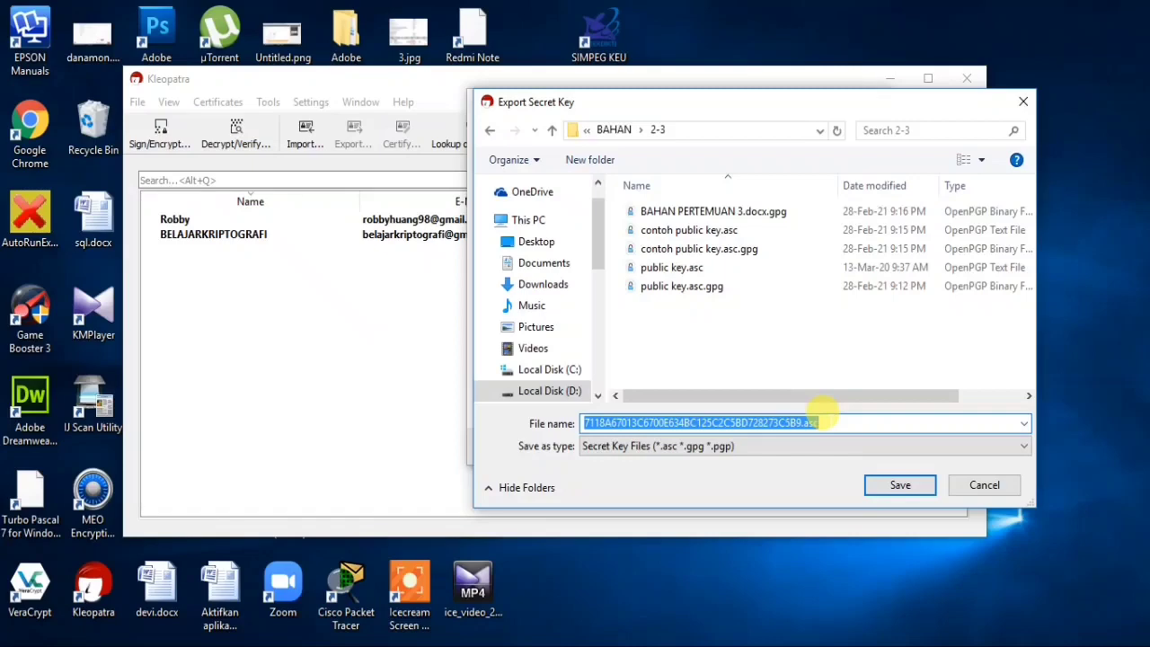
text(pub)
text(lik)
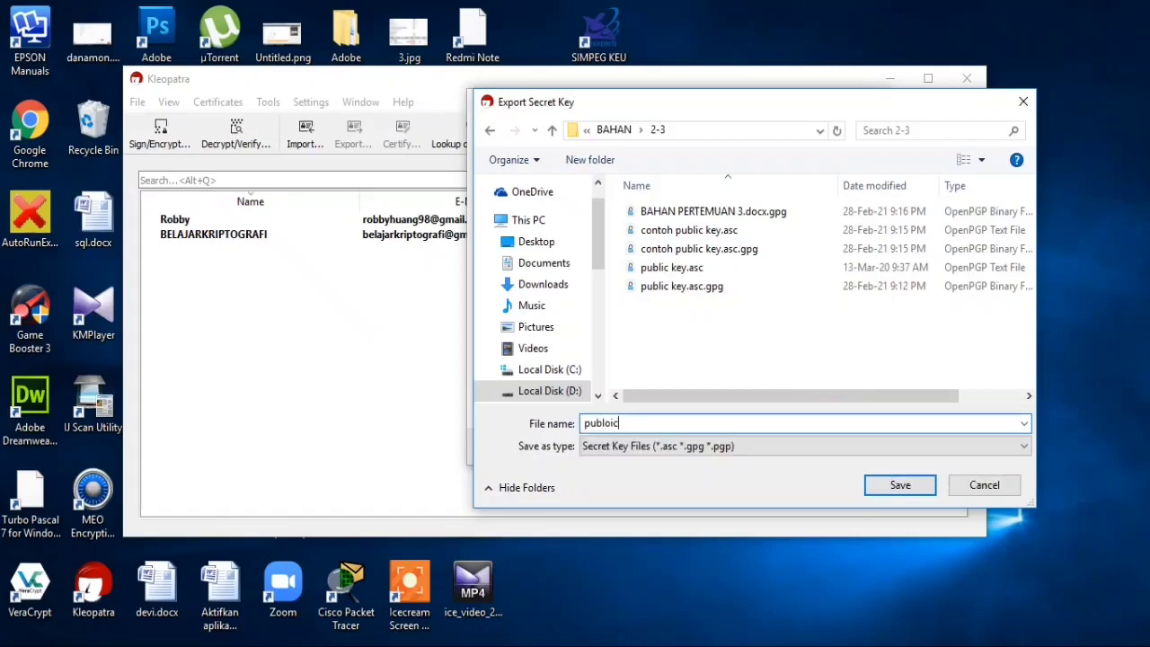
key(BackSpace)
key(BackSpace)
text(ic k)
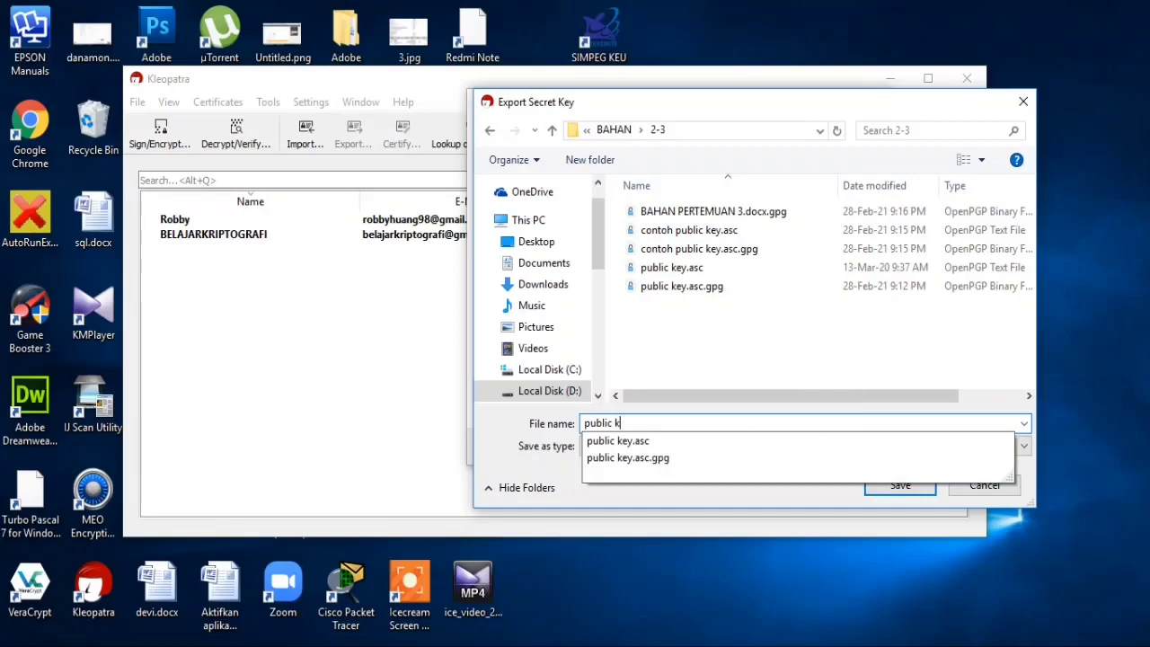
text(ey belajar kriptografi)
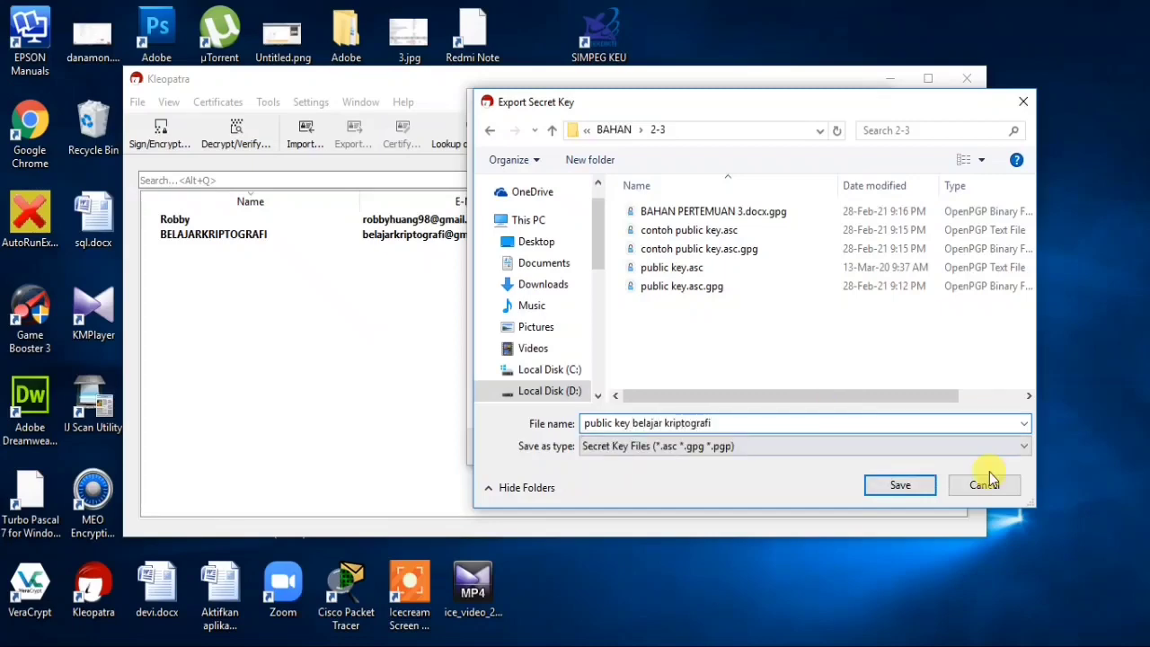
click(899, 485)
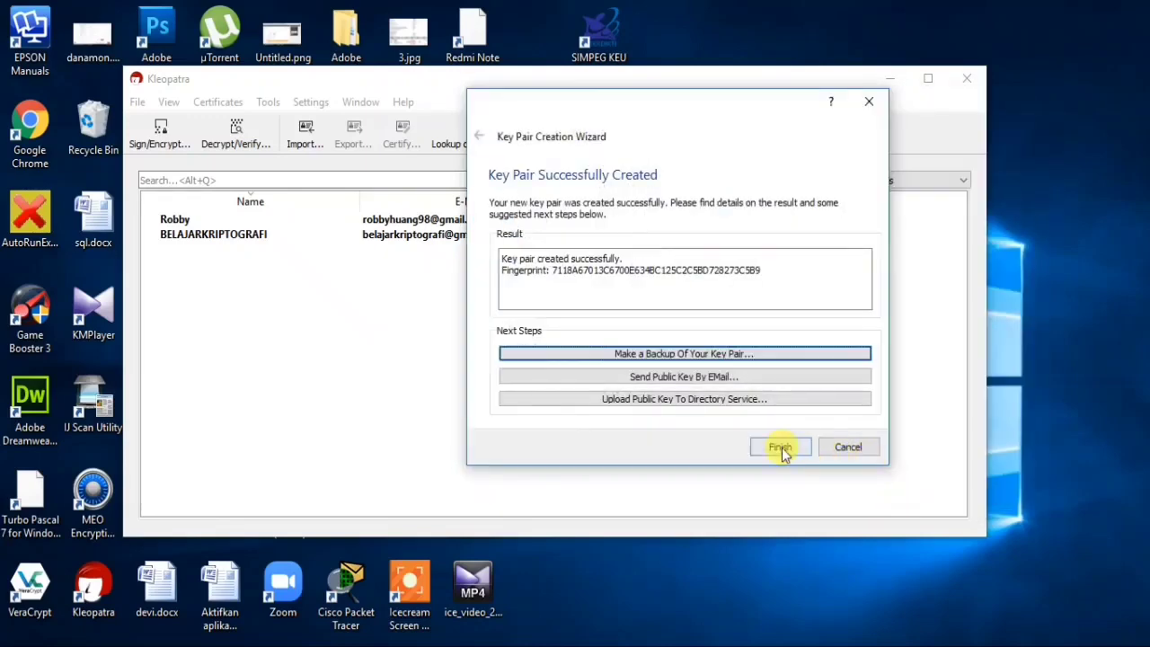
click(779, 449)
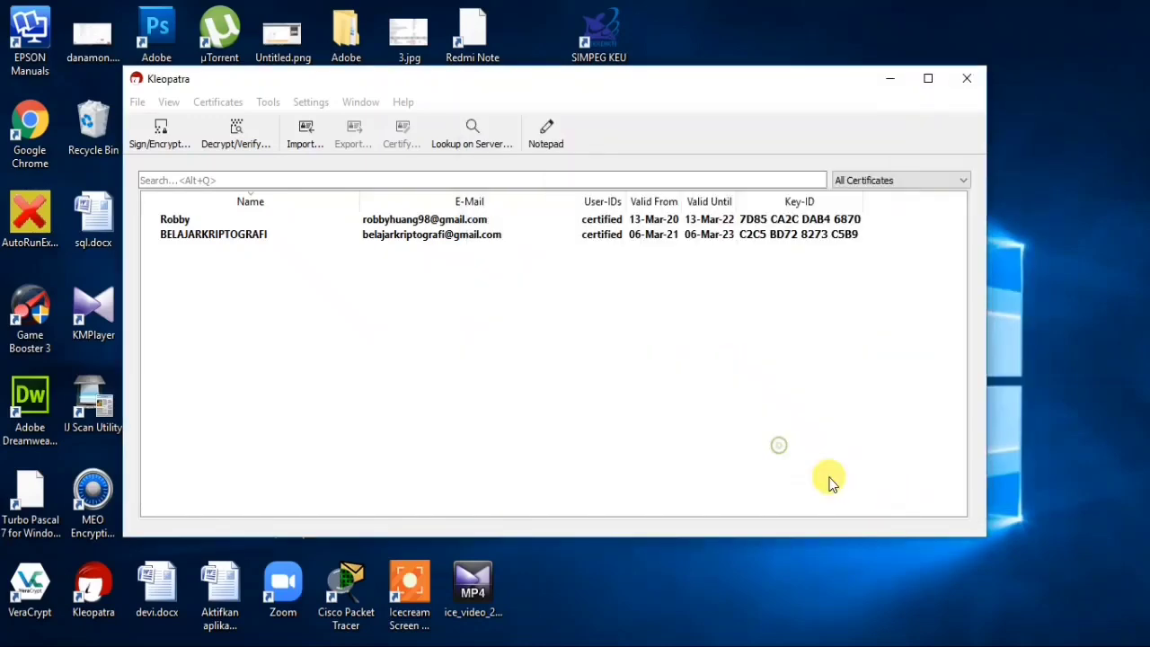
- Select the BELAJARKRIPTOGRAFI certificate, open Notepad, and type 'saya belajar kriptografi hari ini'
click(274, 238)
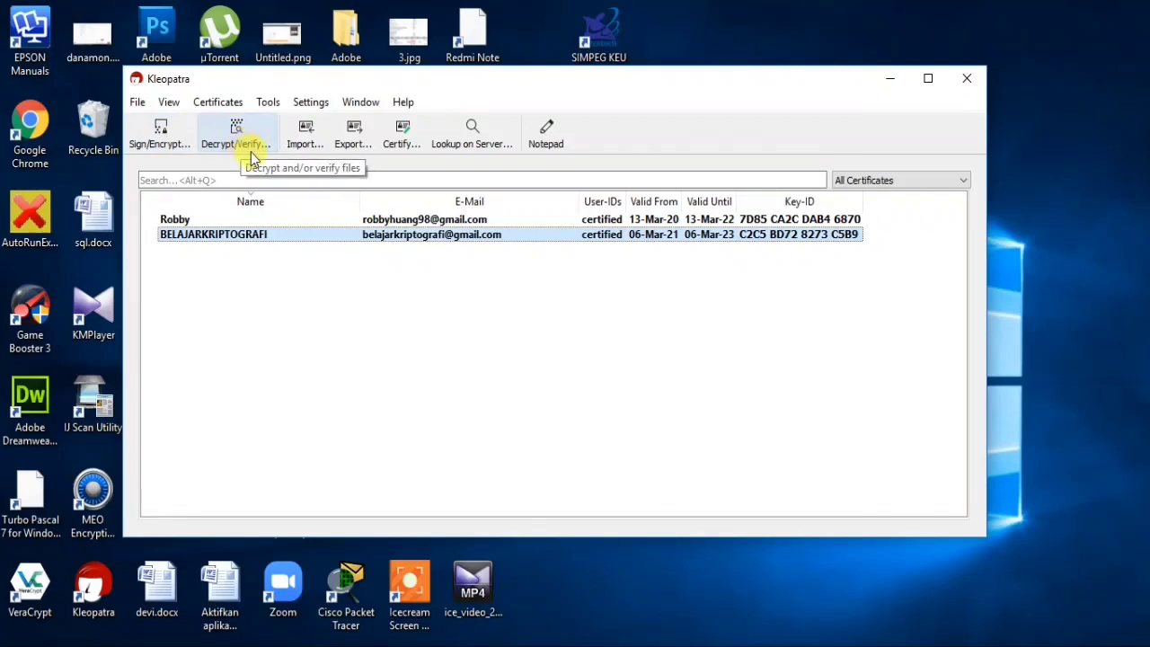
click(547, 137)
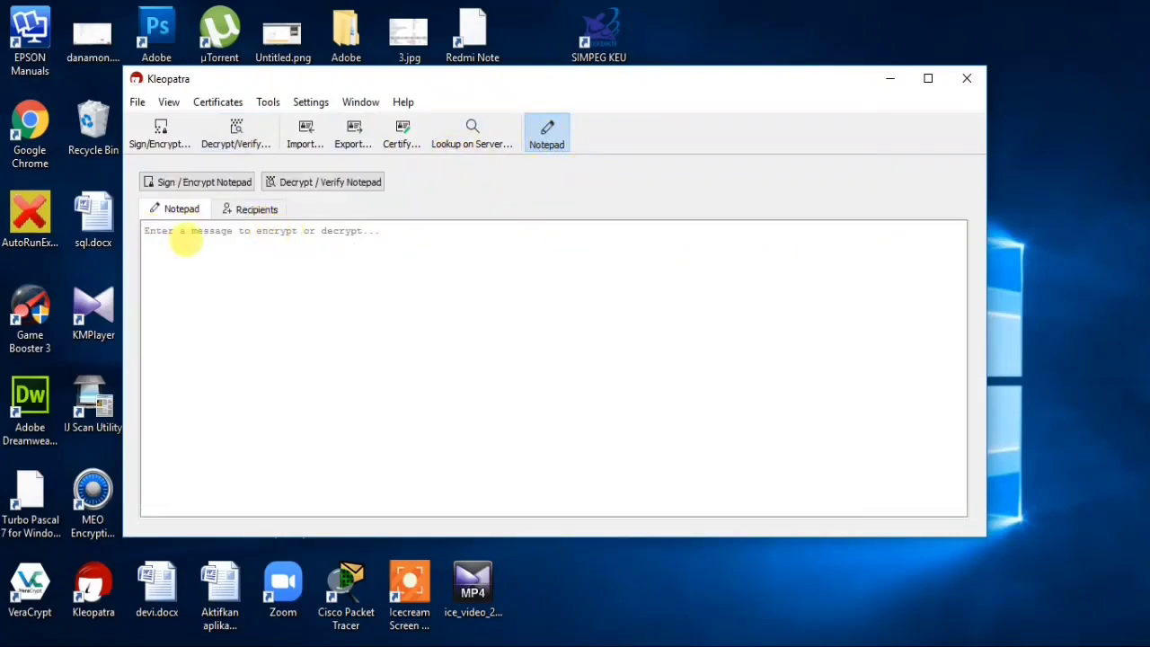
click(195, 235)
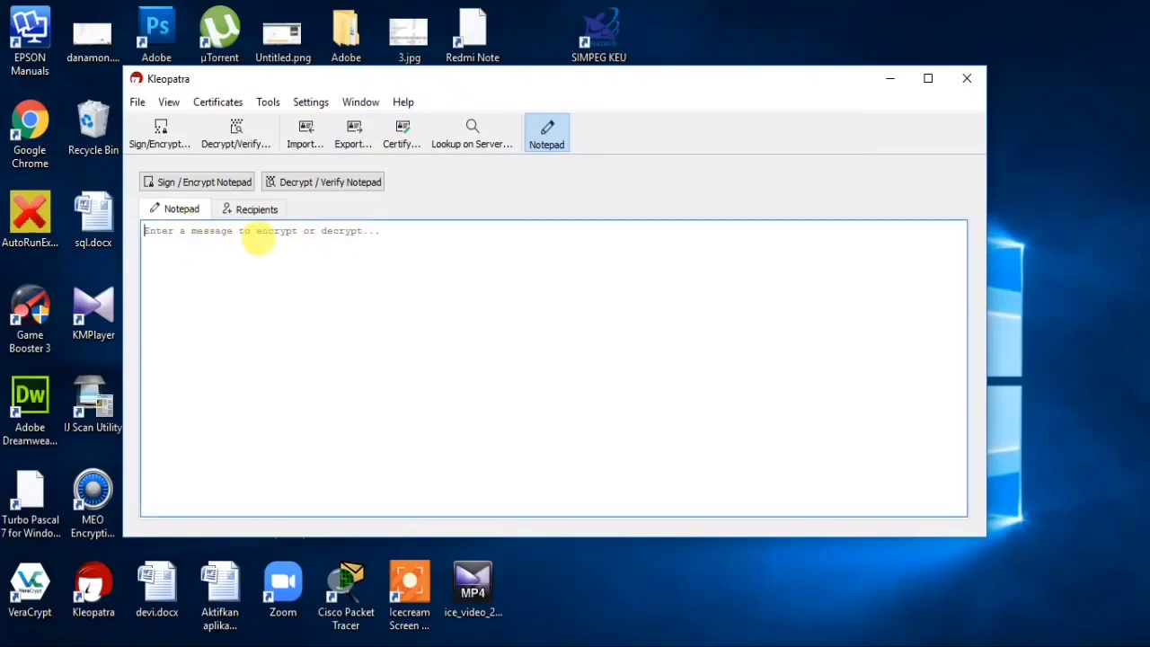
text(saya belajar )
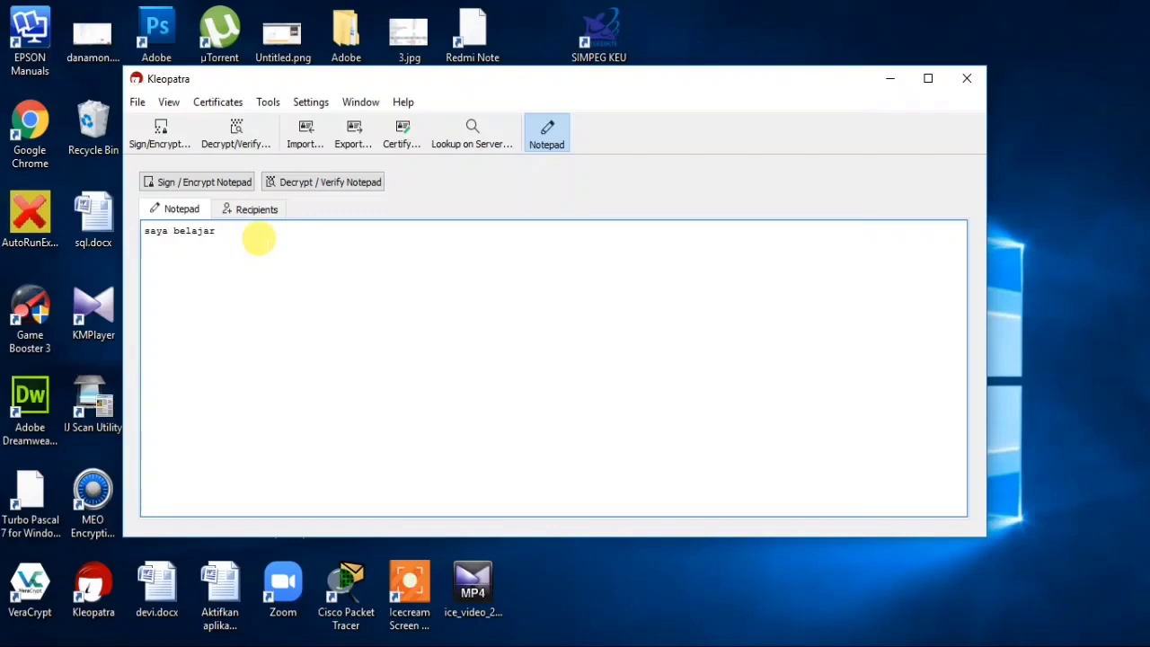
text(kriptografi hari in)
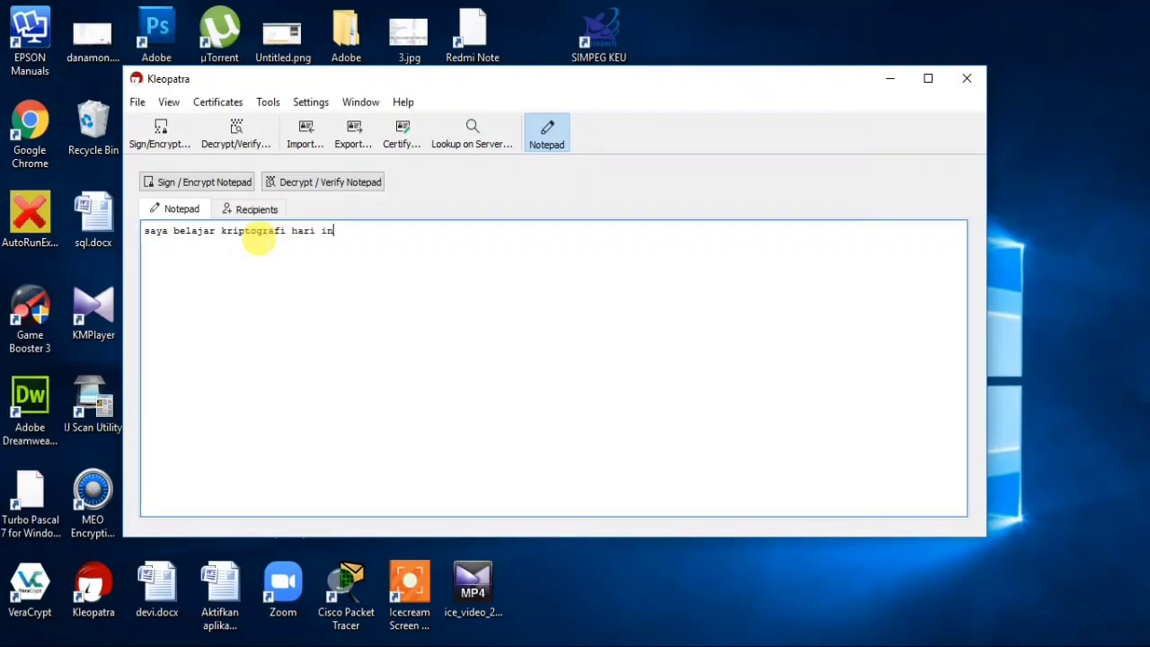
text(i)
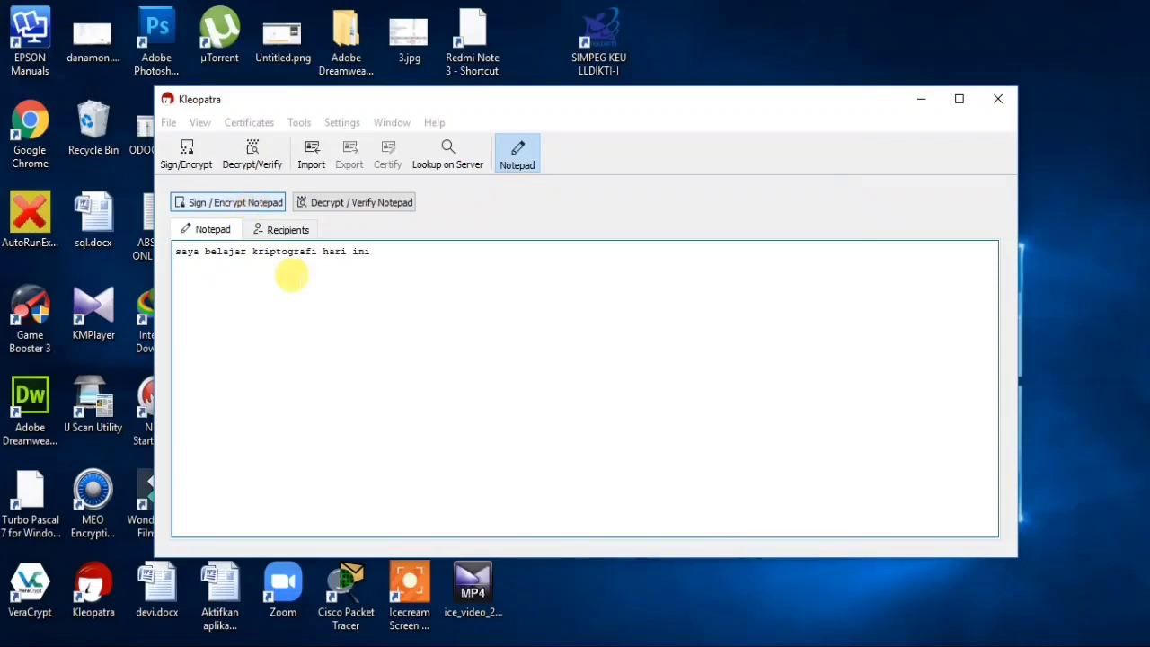
- Sign and encrypt the Notepad message, then select the whole resulting PGP message block
click(248, 205)
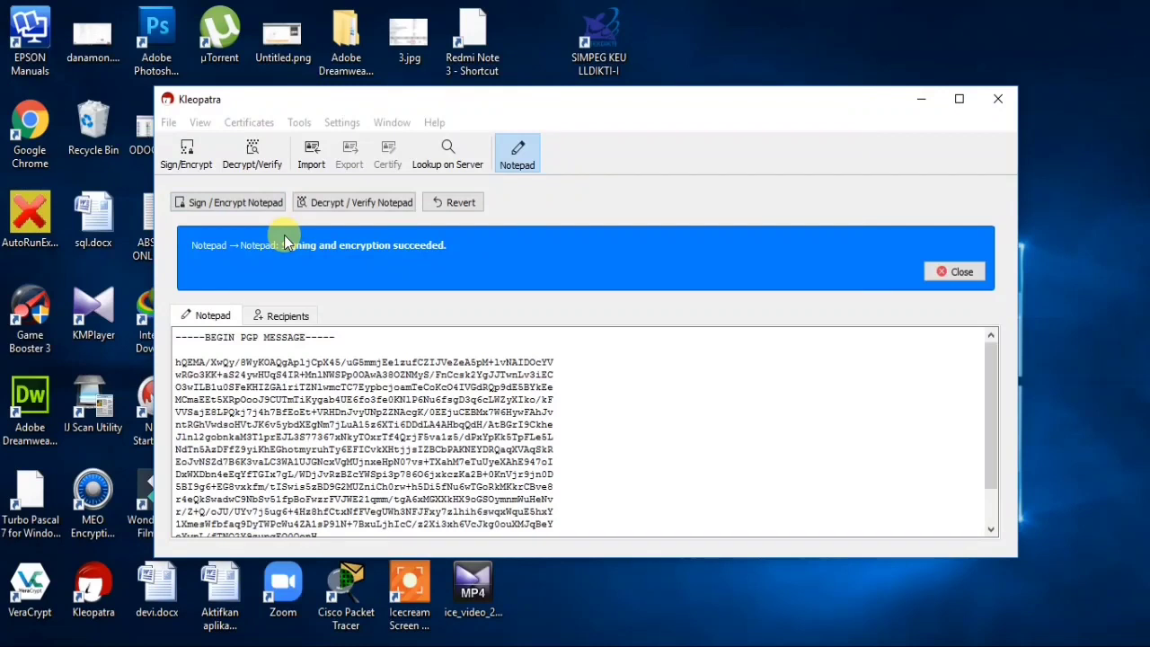
scroll(437, 360, down, 2)
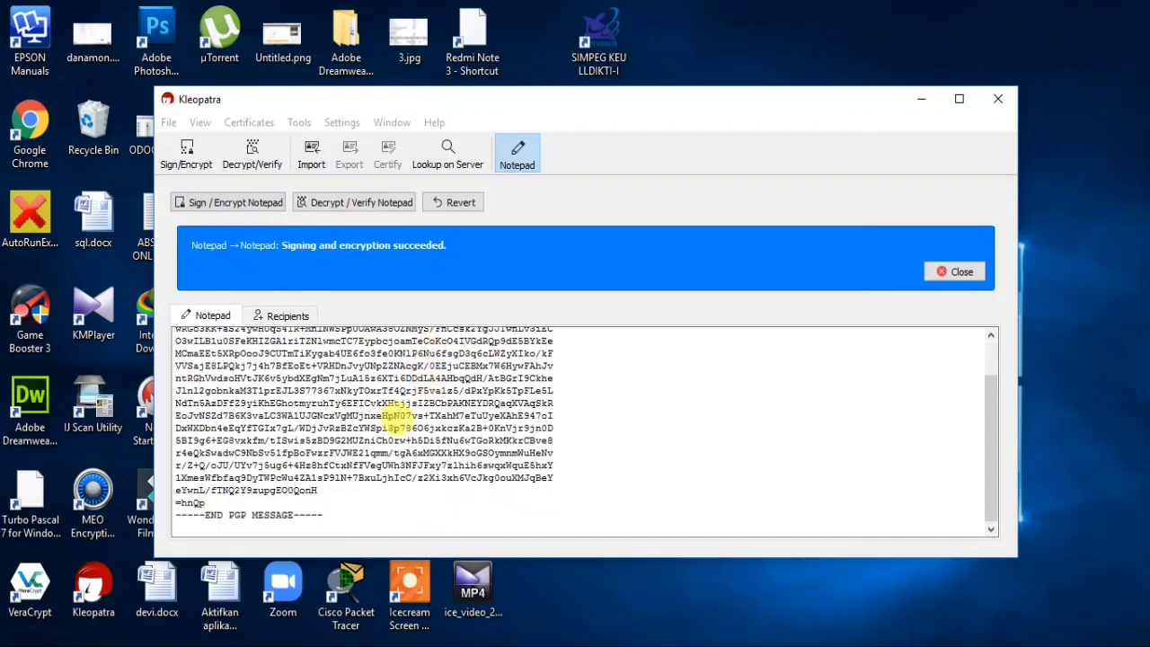
scroll(386, 412, up, 3)
scroll(359, 383, down, 3)
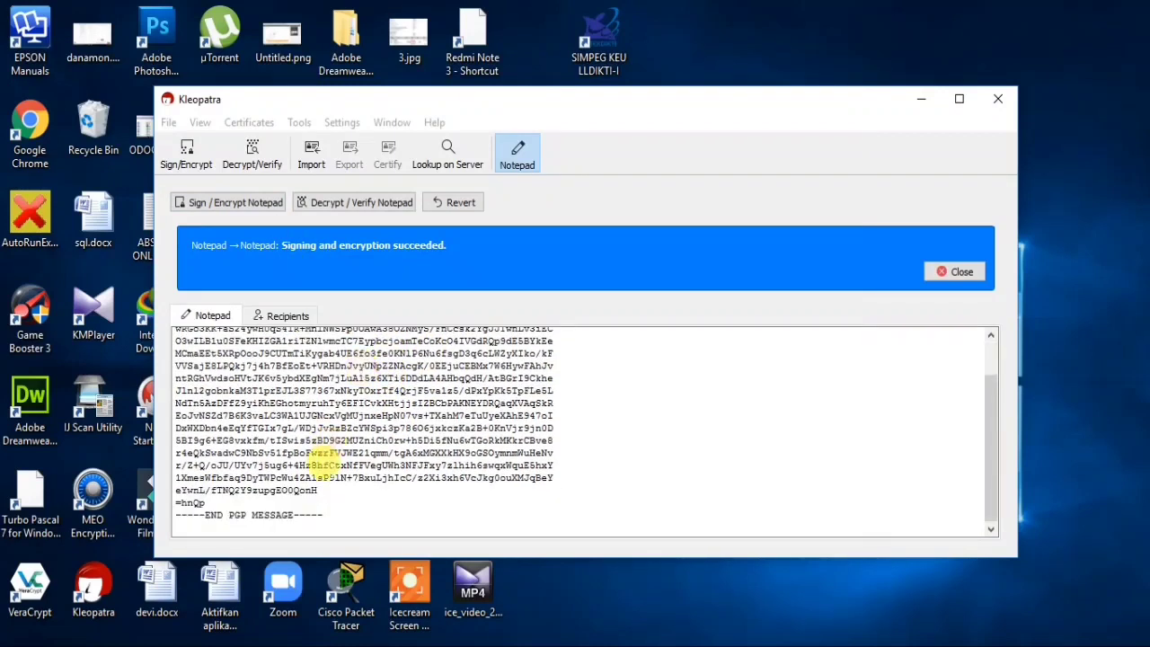
click(355, 203)
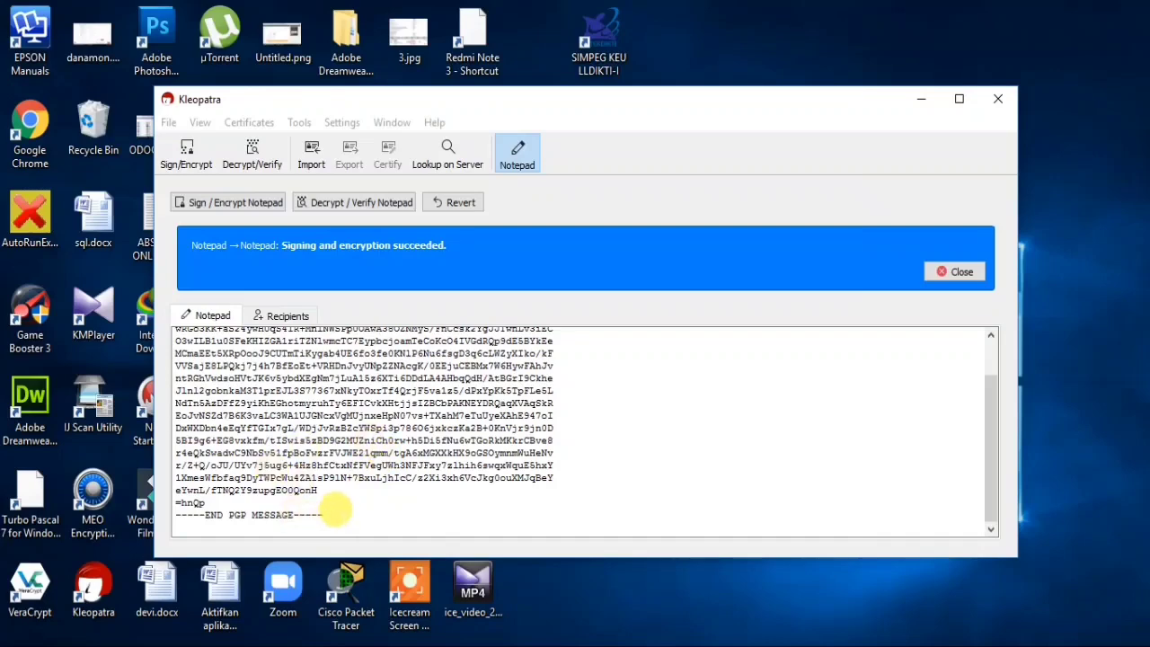
drag(332, 514, 169, 325)
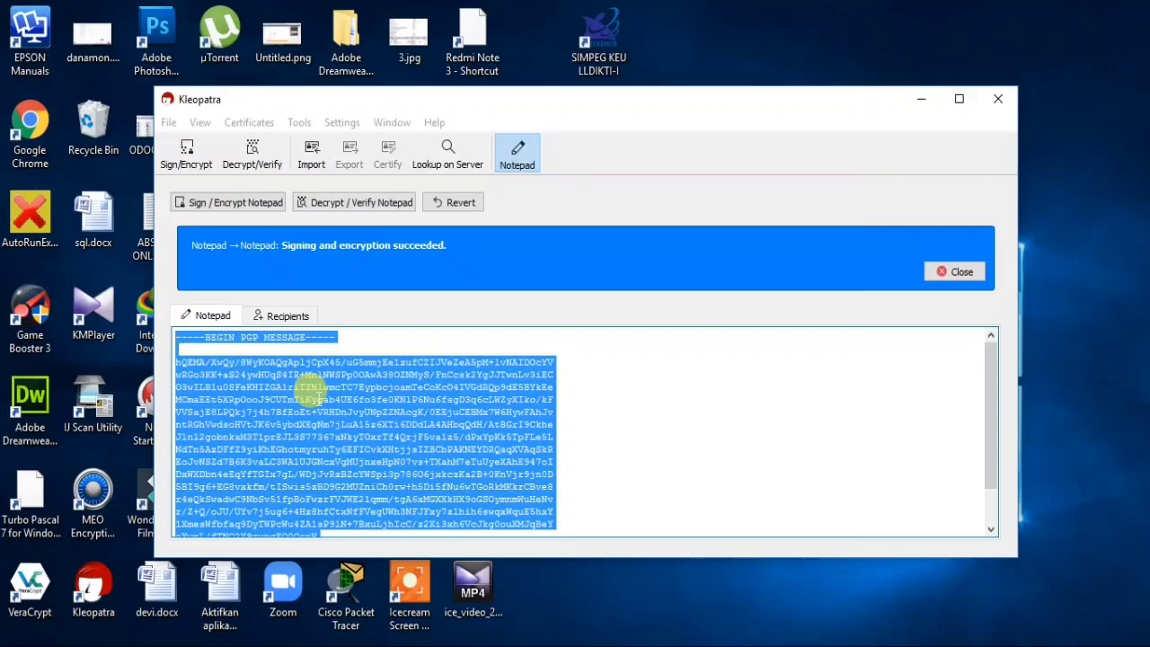
- Launch Notepad via Run and paste the encrypted PGP message into it
key(super+r)
text(notep)
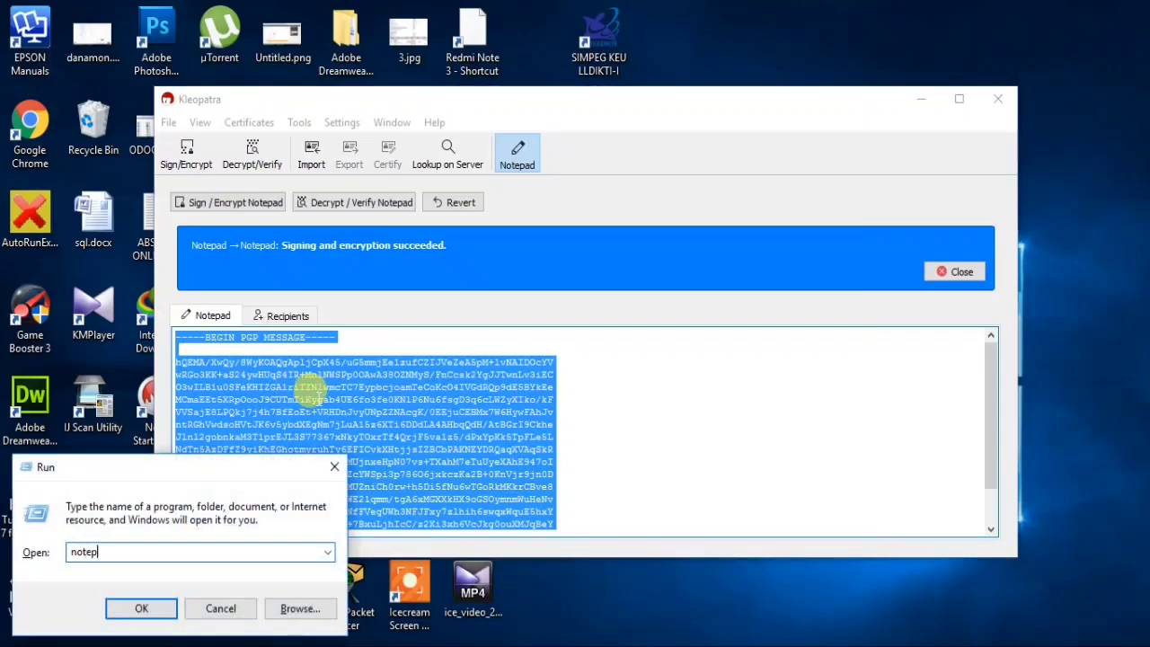
text(ad)
key(Return)
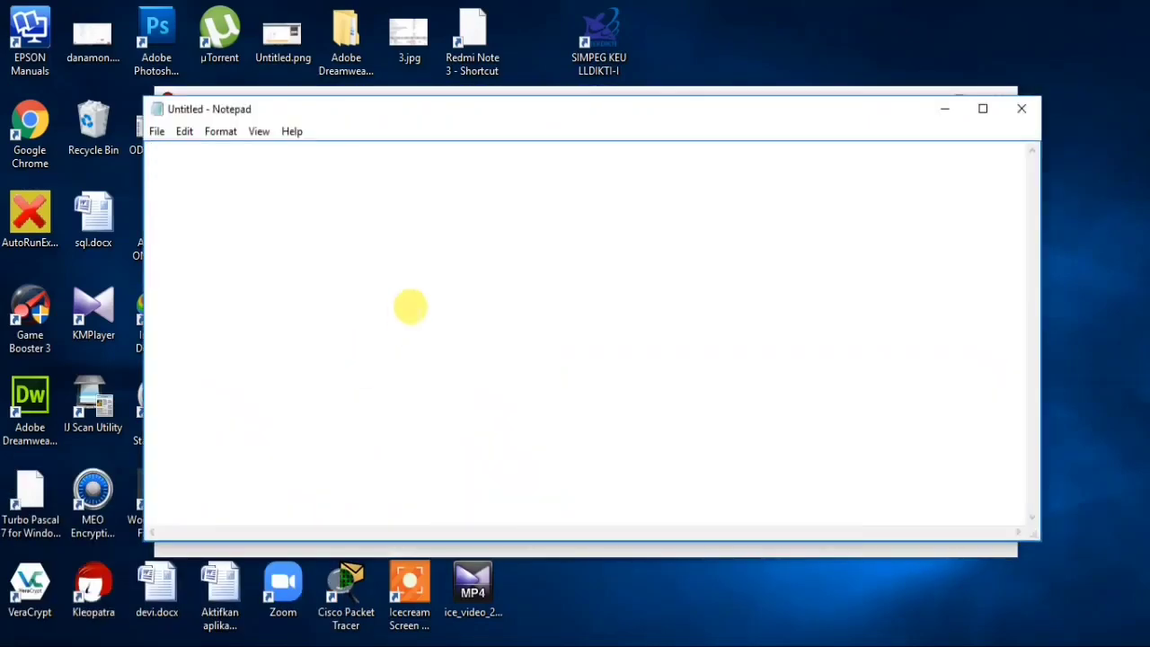
key(ctrl+v)
scroll(477, 287, up, 5)
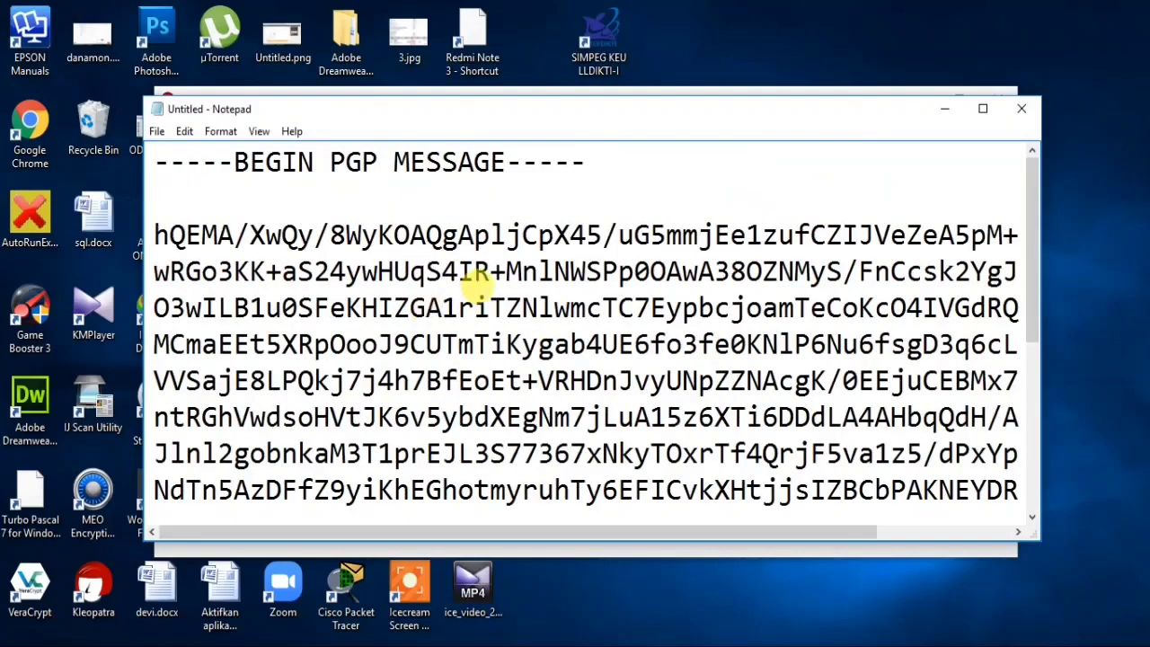
- Save the message as belajarkriptografi.txt in the 2-3 folder and minimize Notepad
click(156, 131)
click(158, 134)
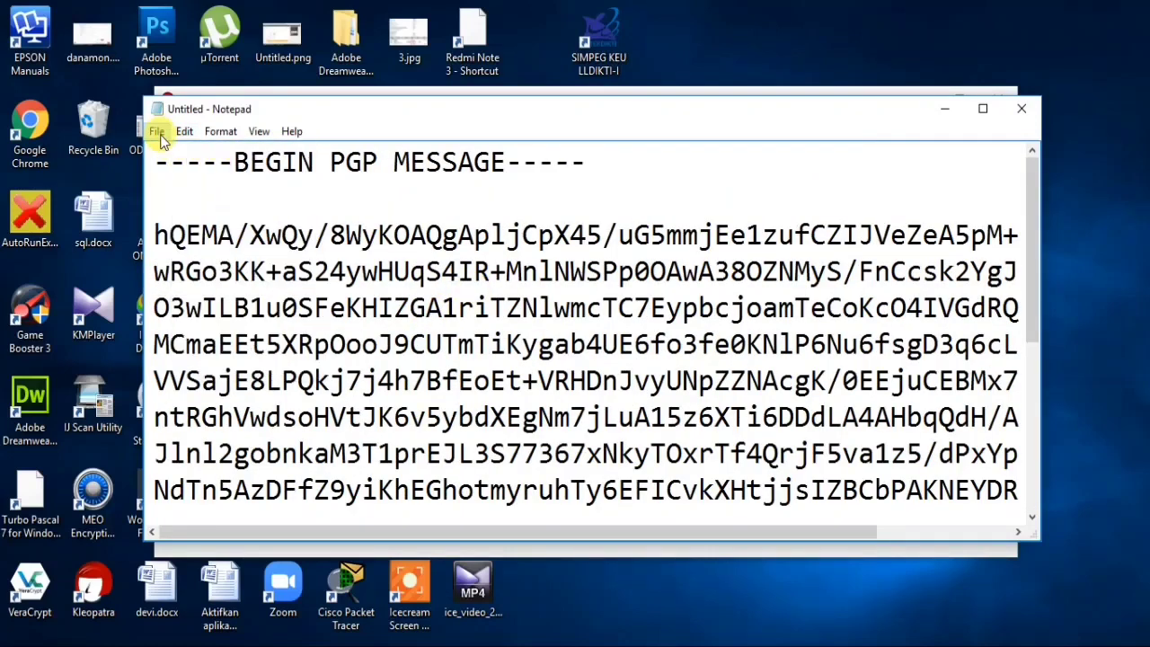
click(158, 135)
click(191, 212)
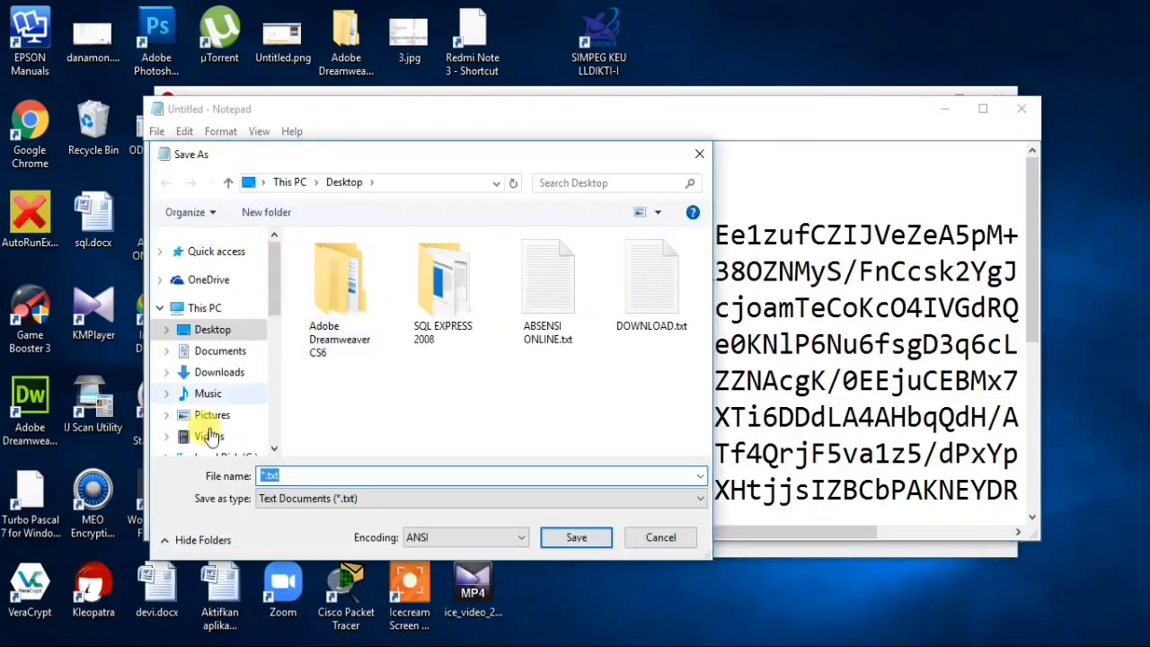
scroll(208, 435, down, 1)
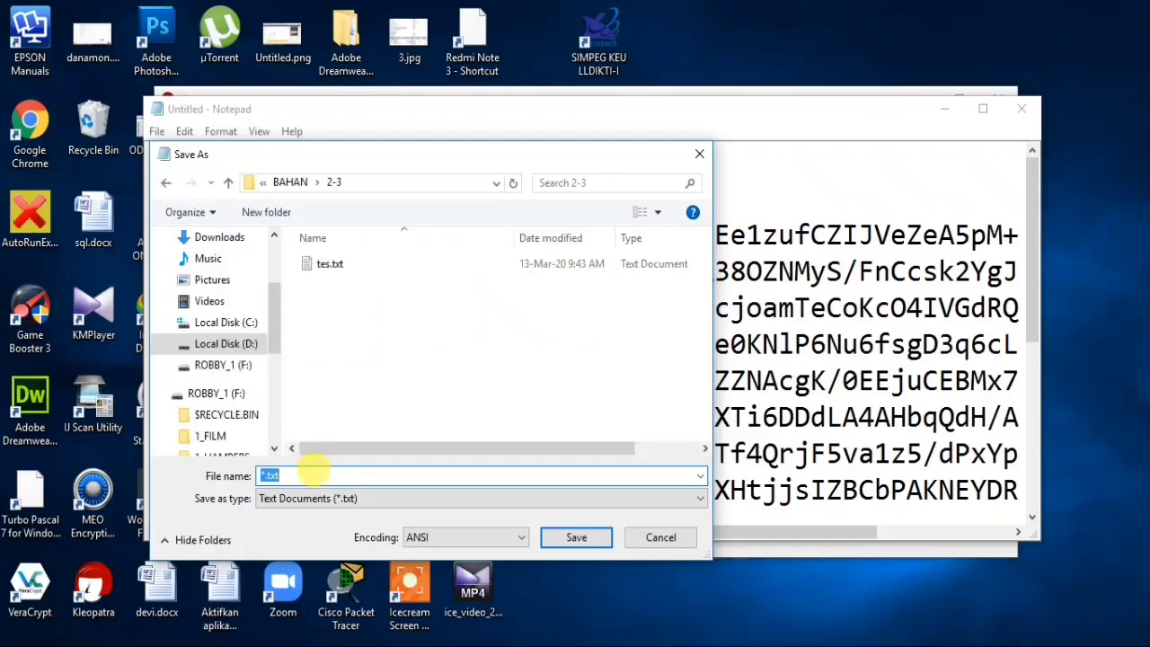
text(be)
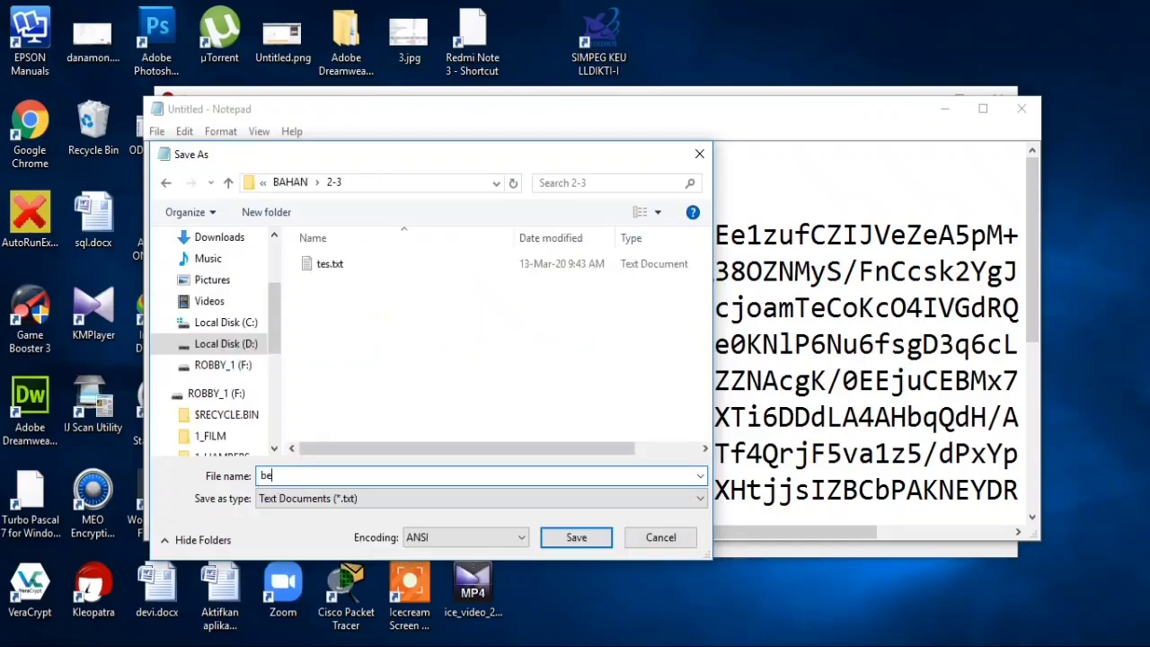
text(lajarkriptografi)
click(577, 539)
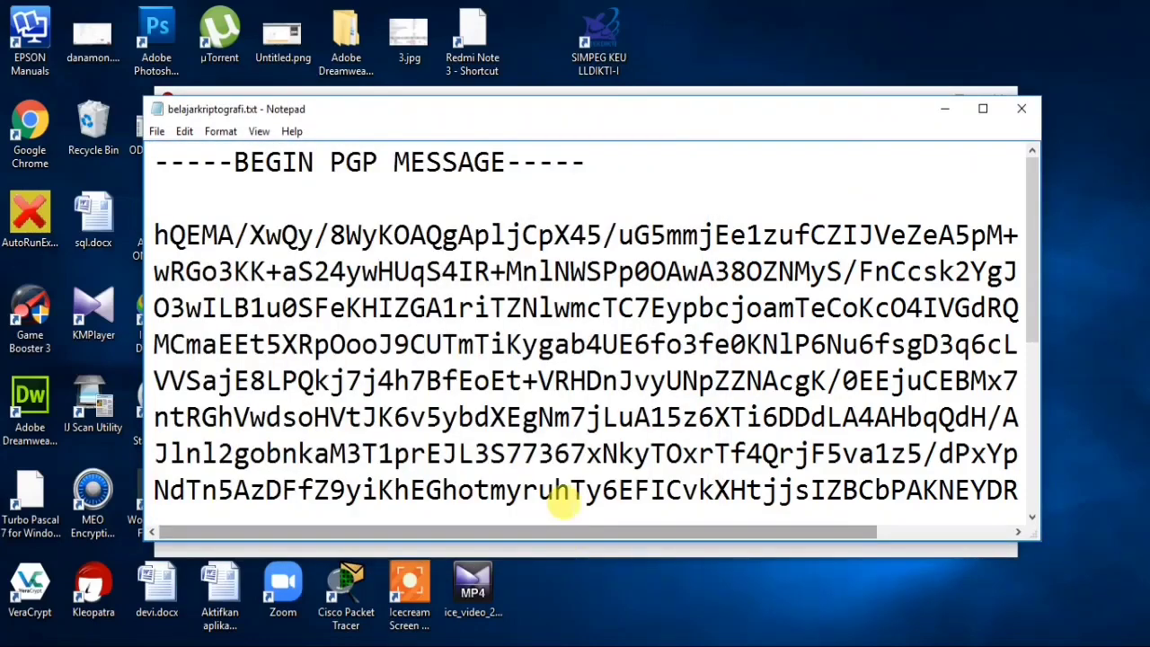
click(944, 109)
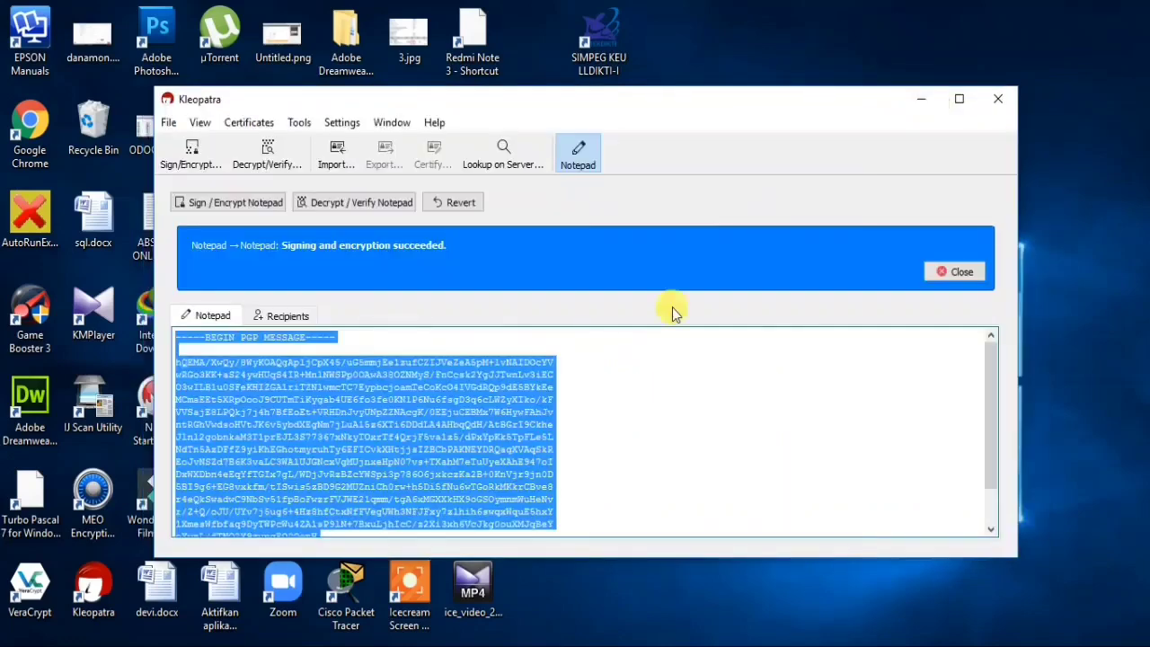
click(629, 409)
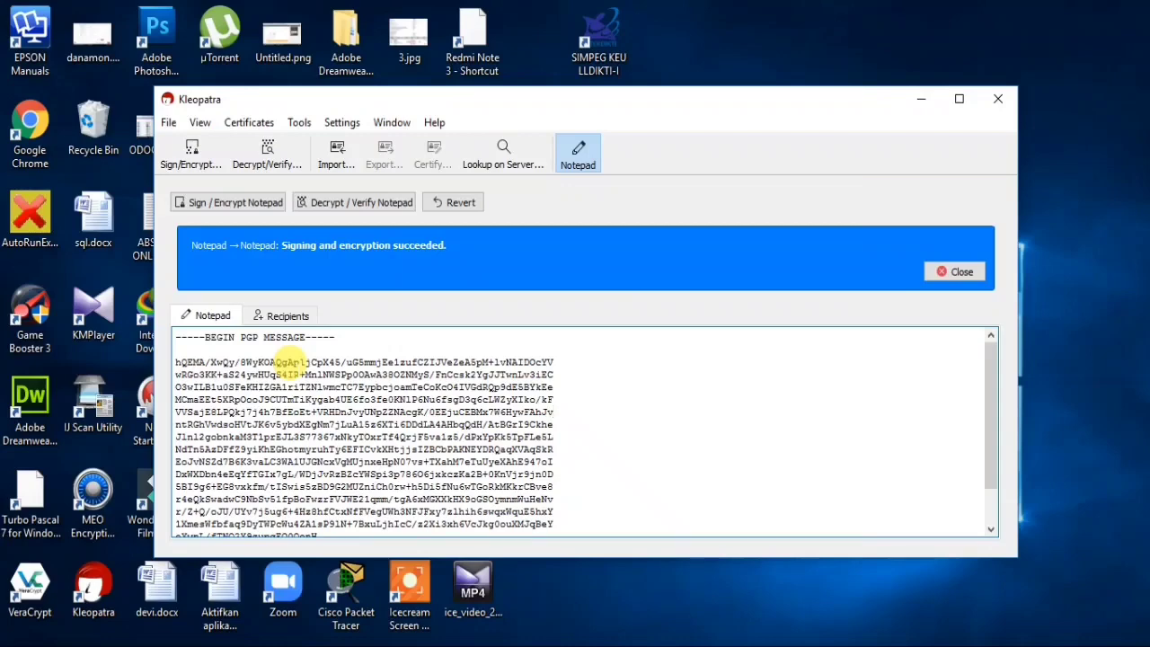
scroll(360, 403, down, 2)
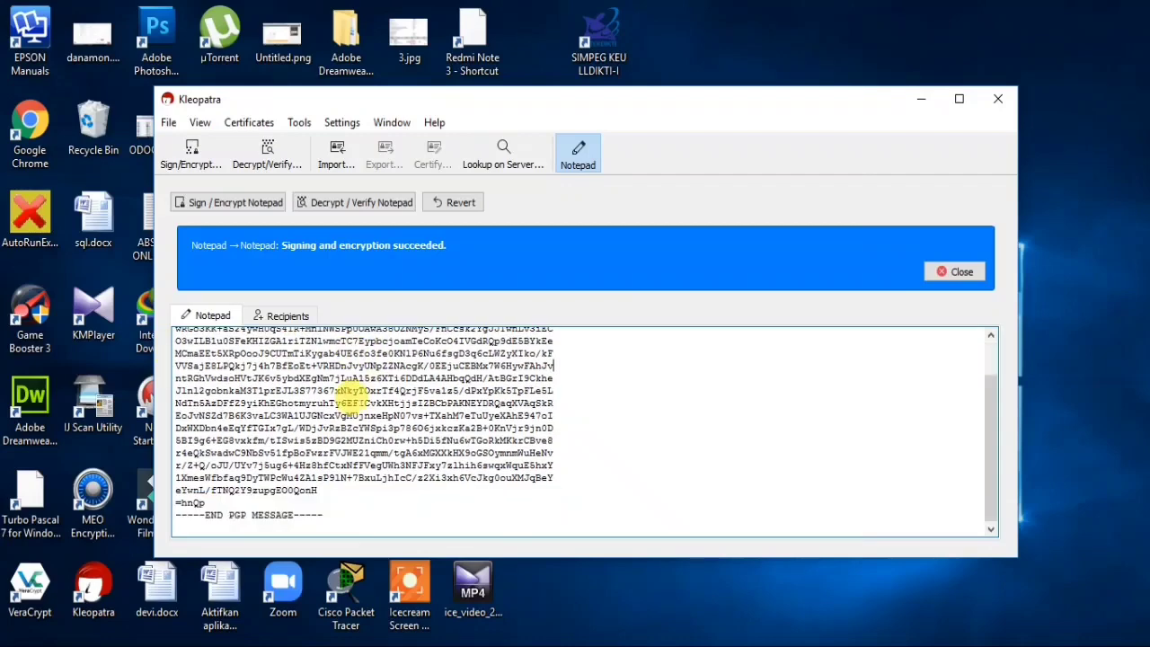
scroll(316, 456, up, 3)
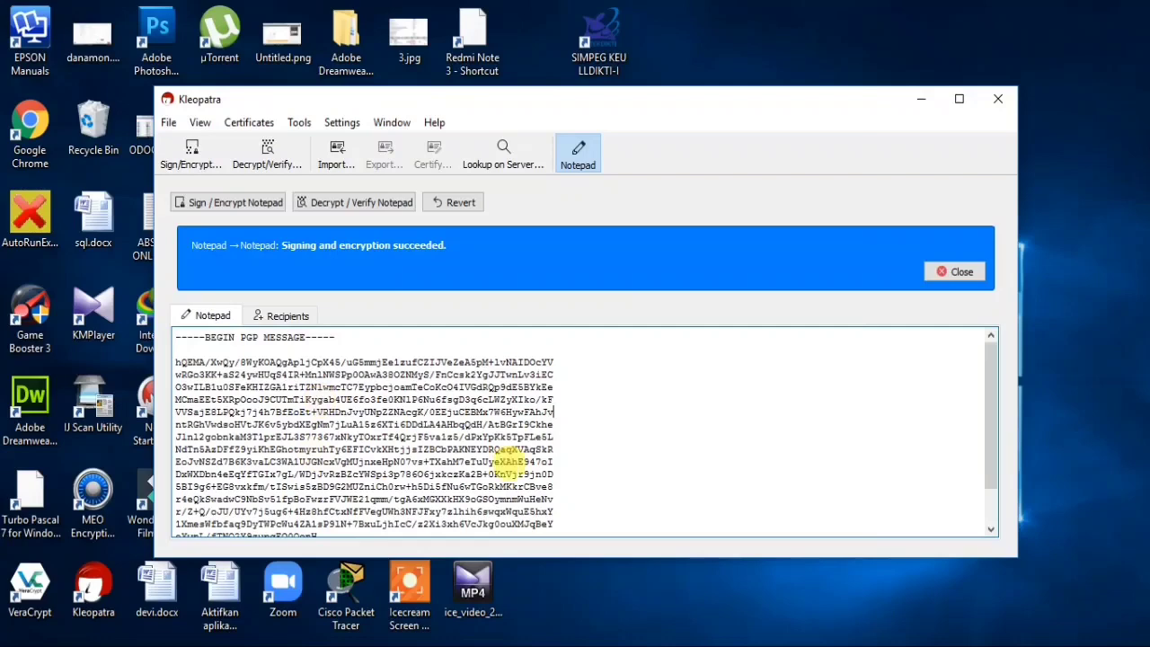
- Decrypt the notepad message to 'saya belajar kriptografi hari ini' and check its valid signature
click(359, 208)
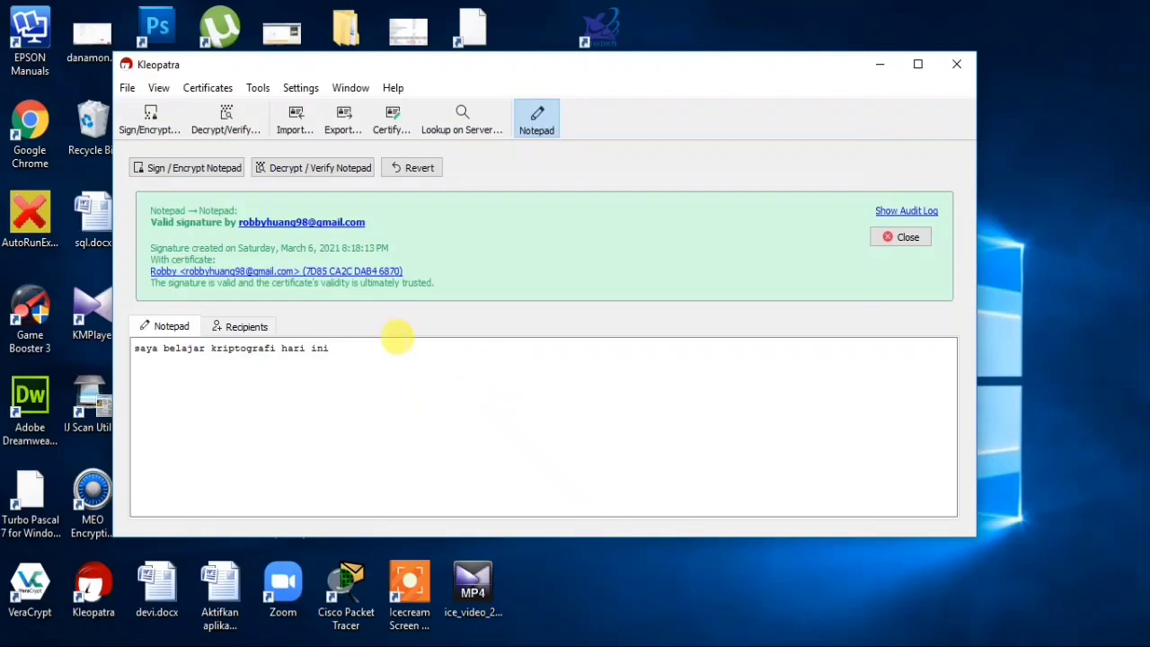
click(396, 351)
key(ctrl+a)
click(518, 367)
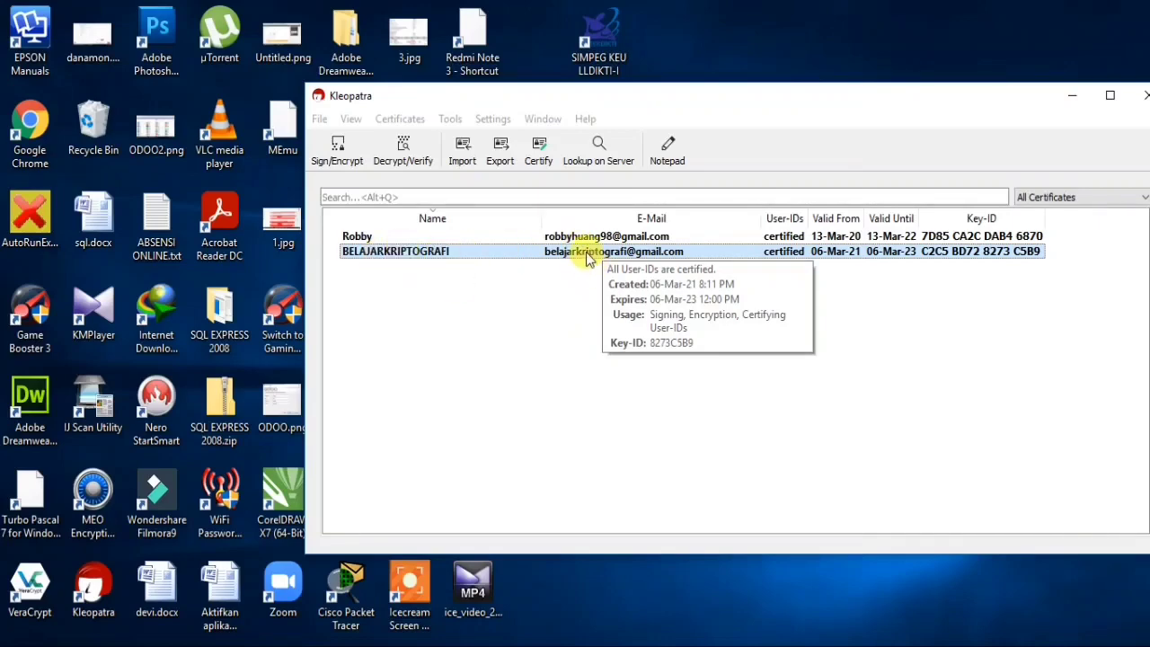
right_click(589, 258)
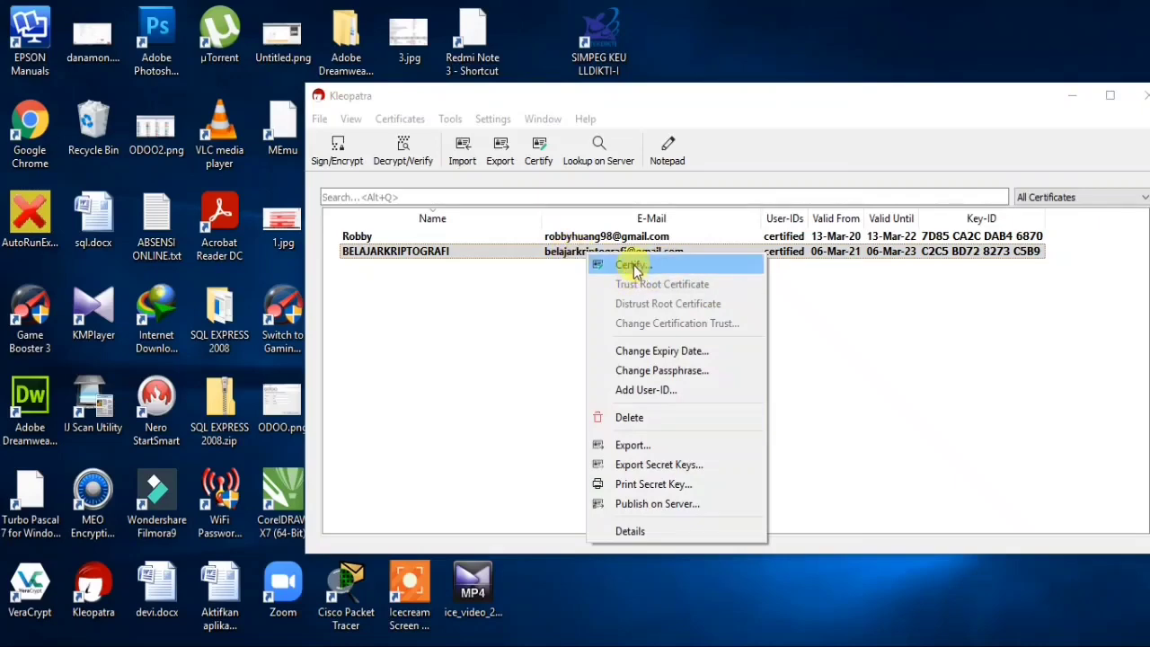
click(620, 266)
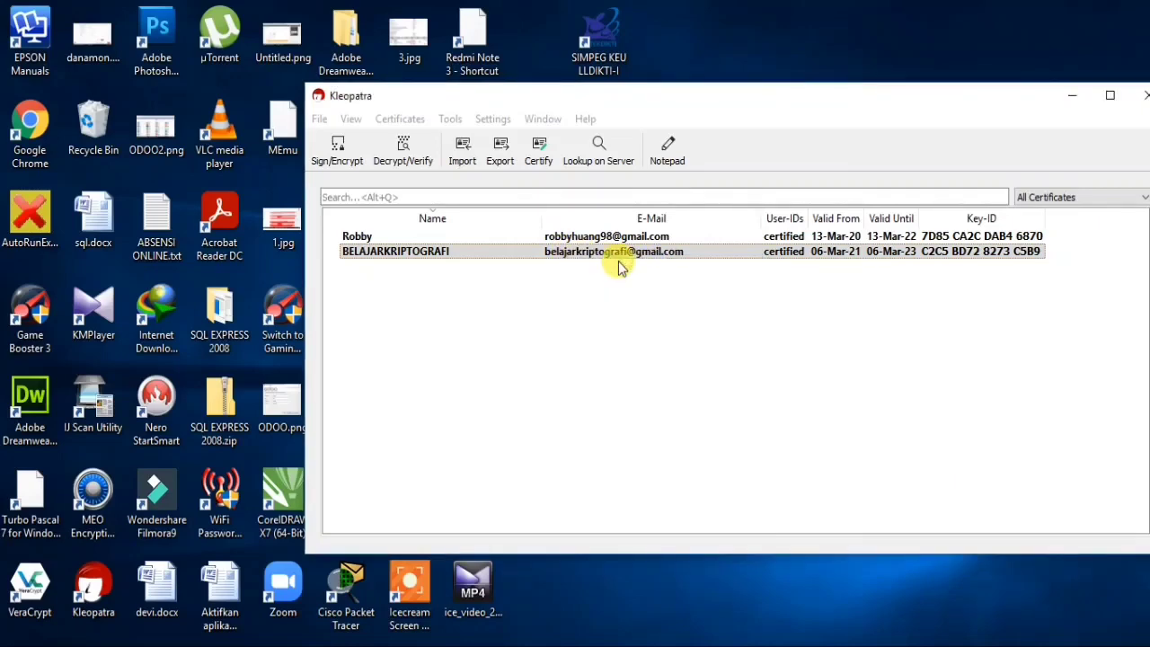
click(569, 166)
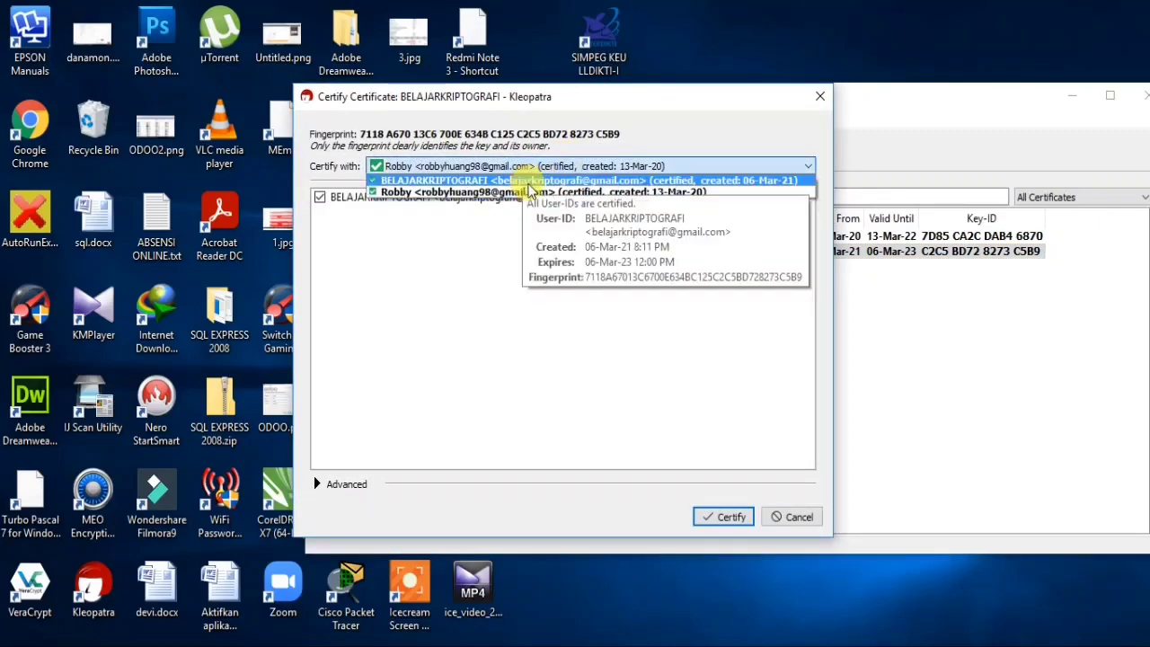
click(530, 192)
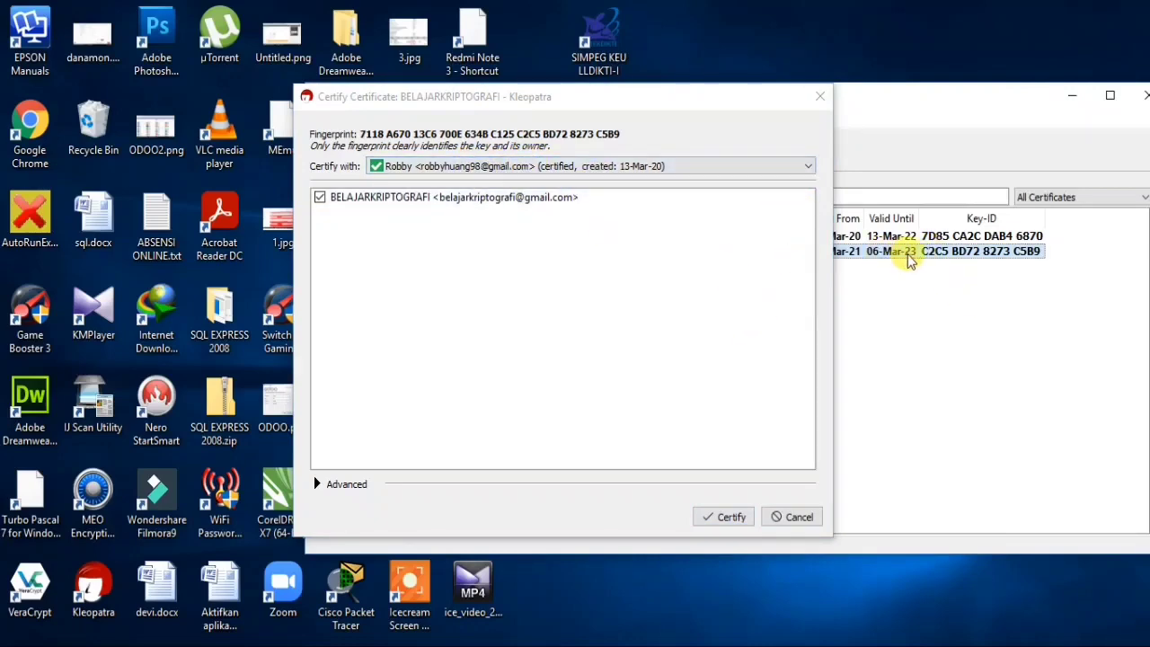
click(552, 169)
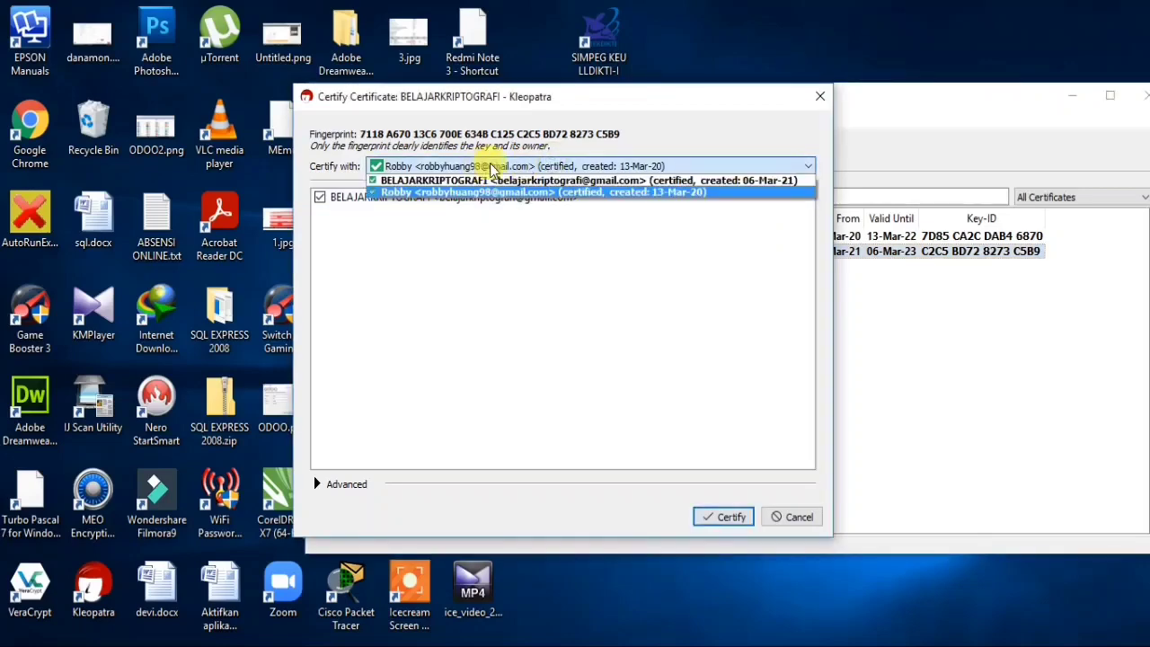
click(465, 165)
click(794, 519)
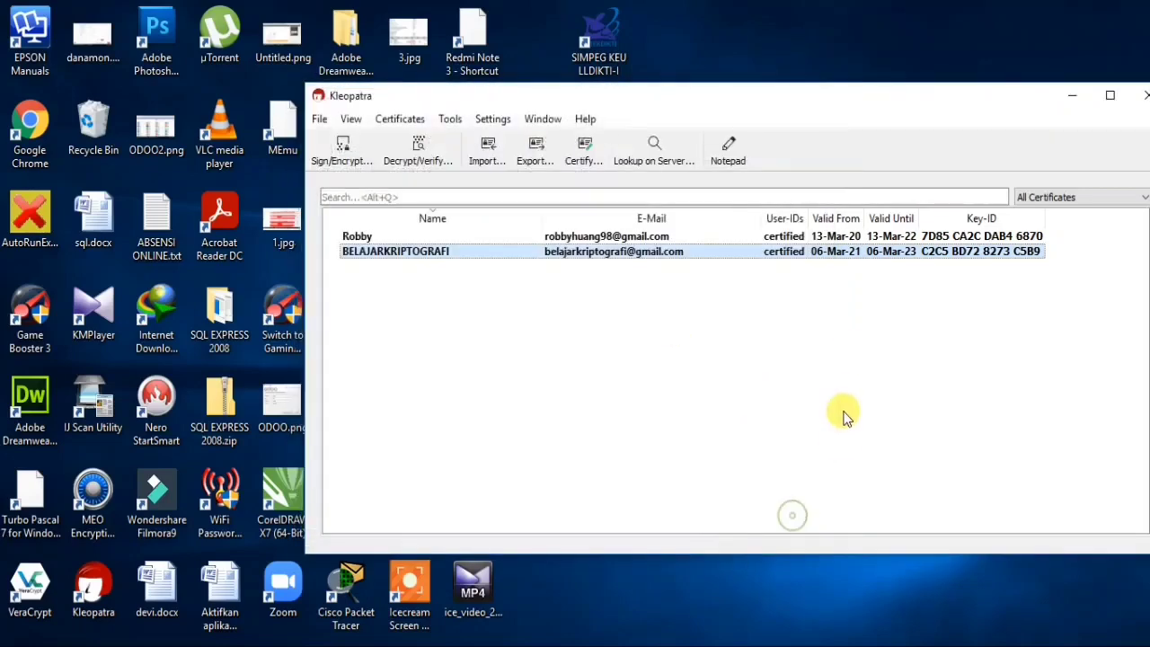
drag(837, 92, 728, 96)
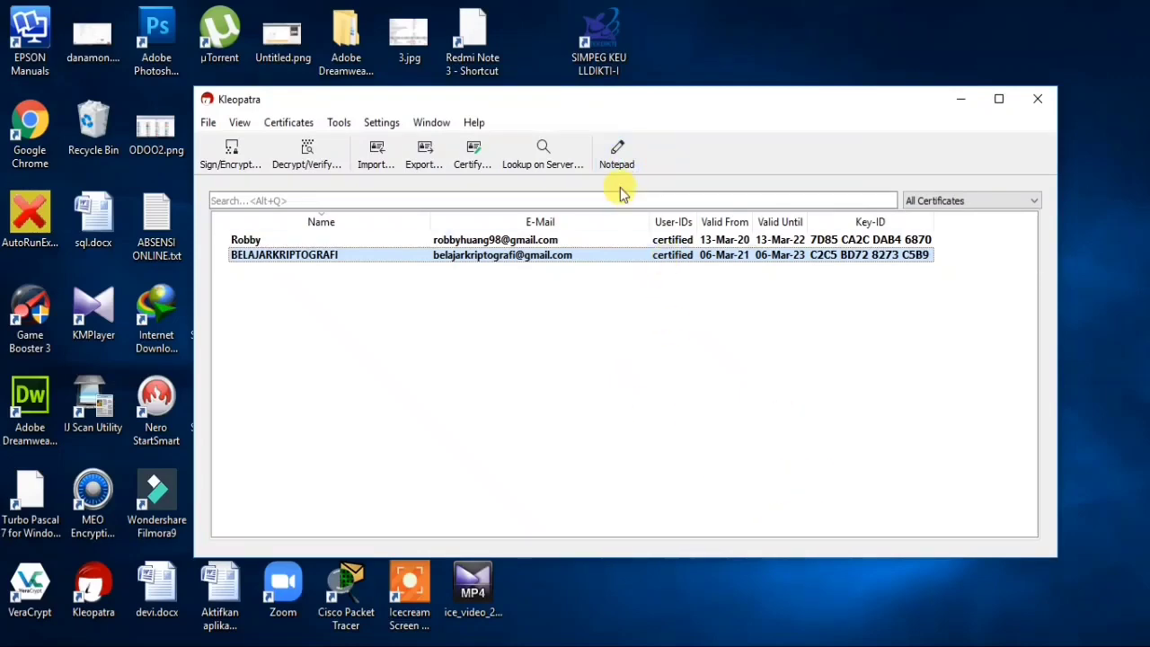
click(497, 240)
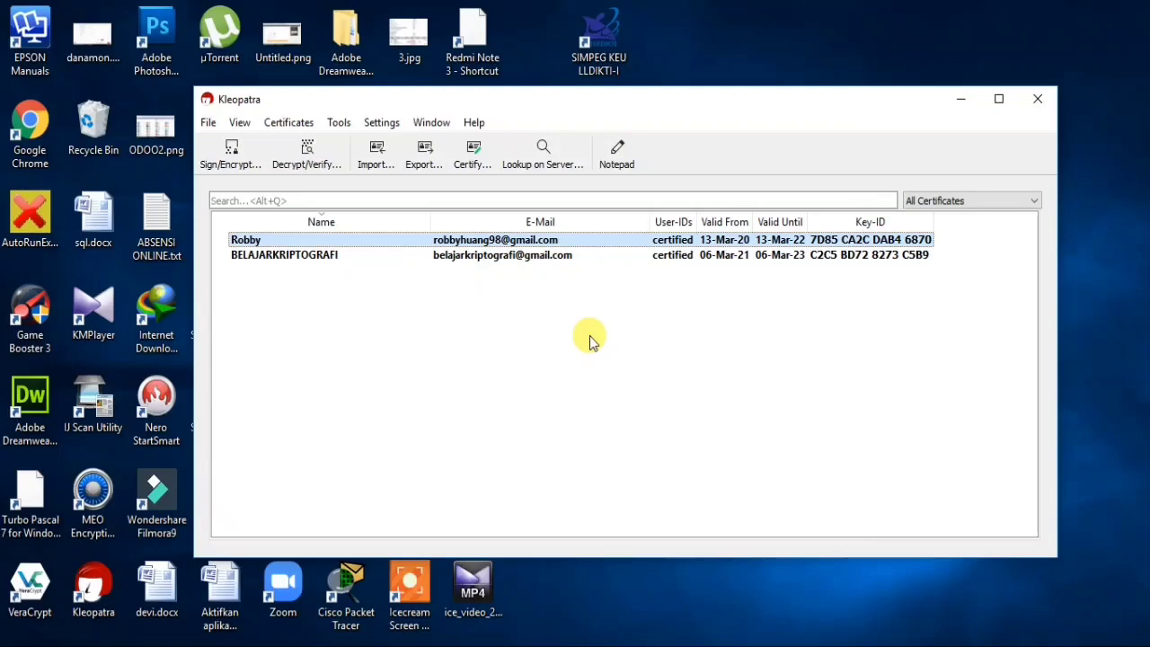
click(493, 261)
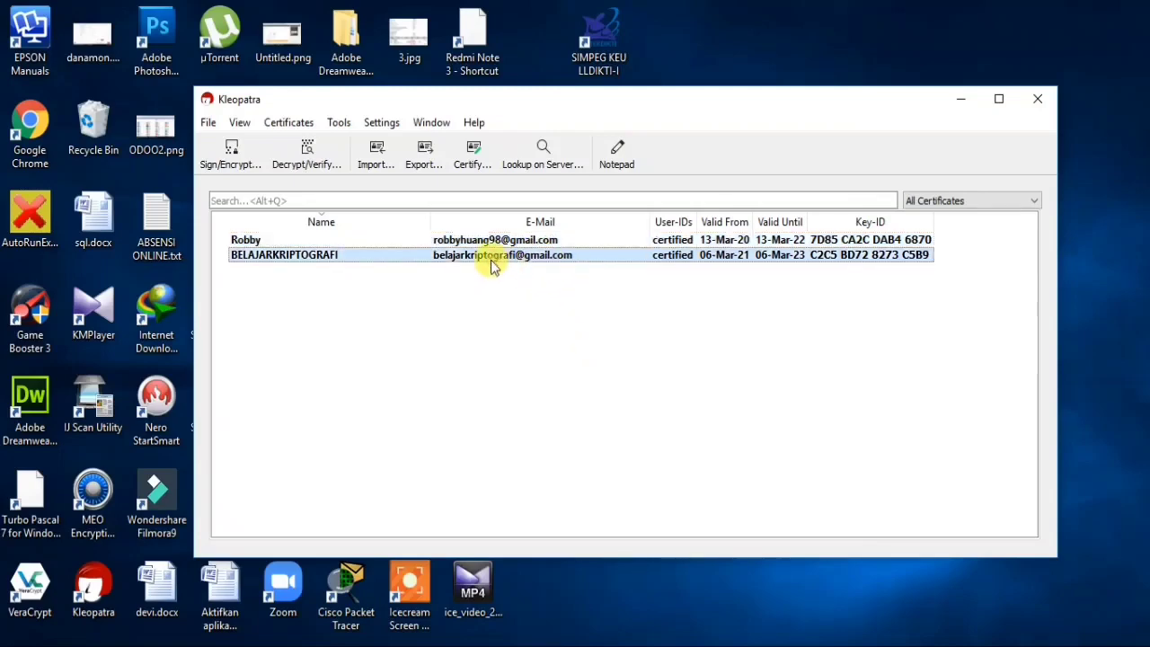
right_click(493, 267)
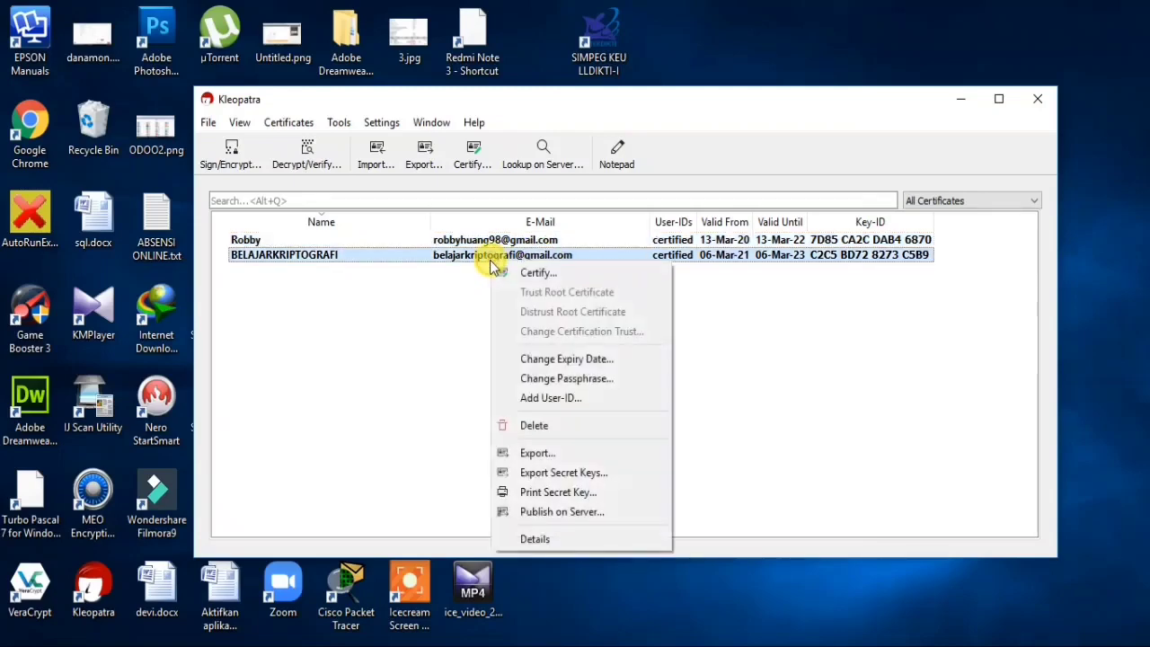
click(553, 480)
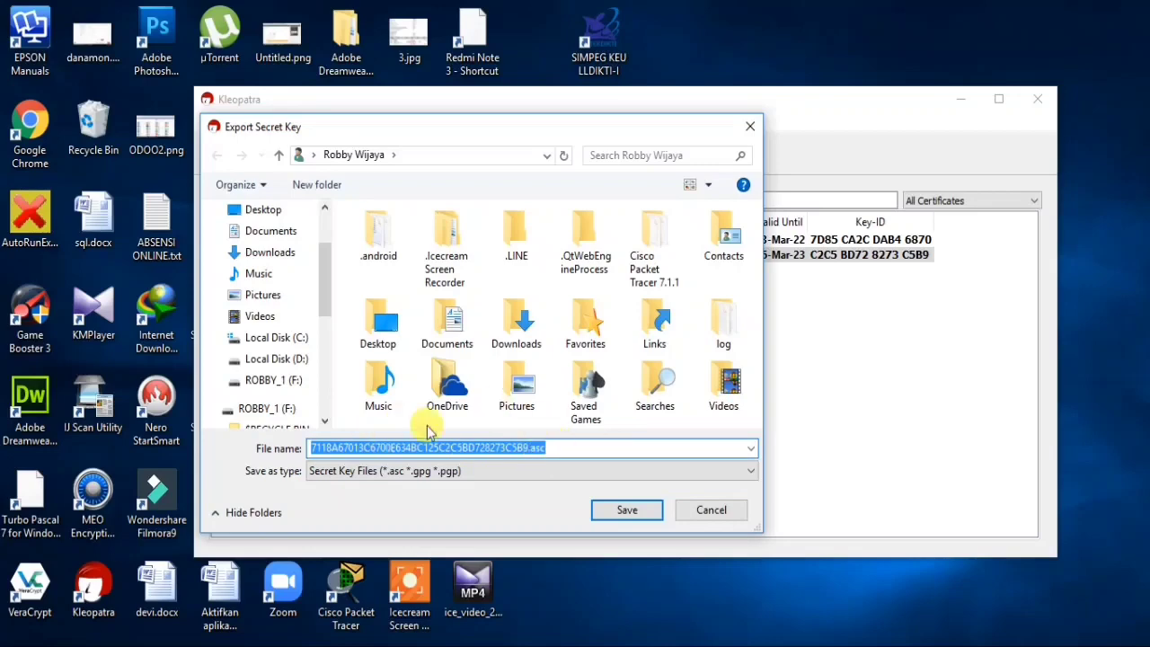
click(699, 513)
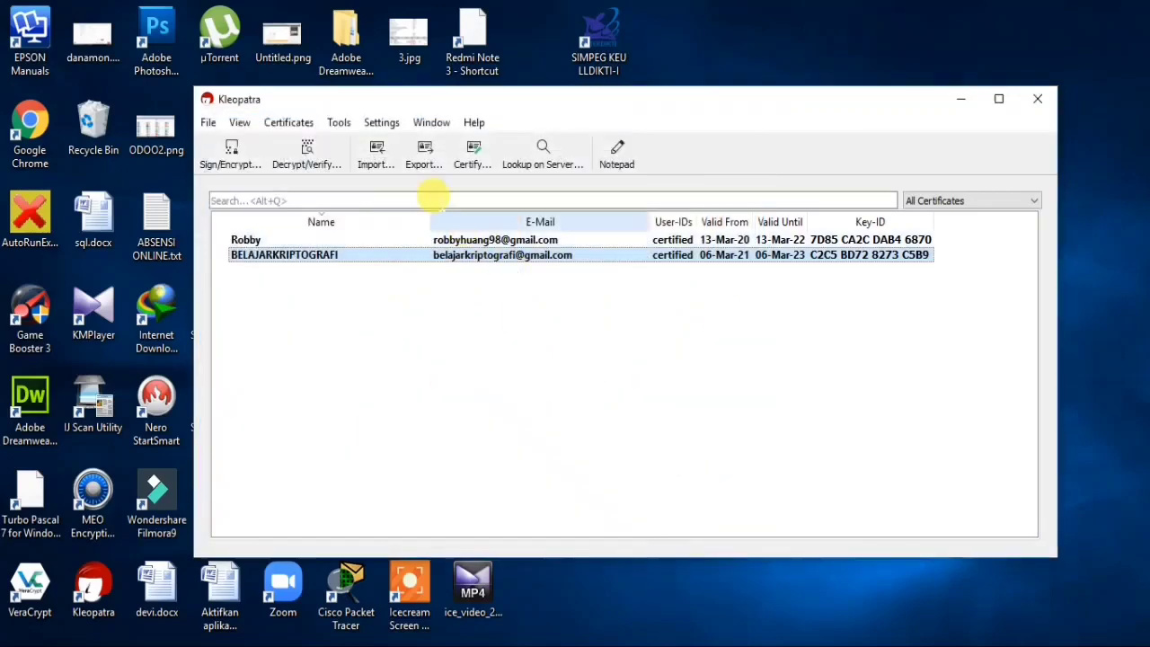
click(383, 160)
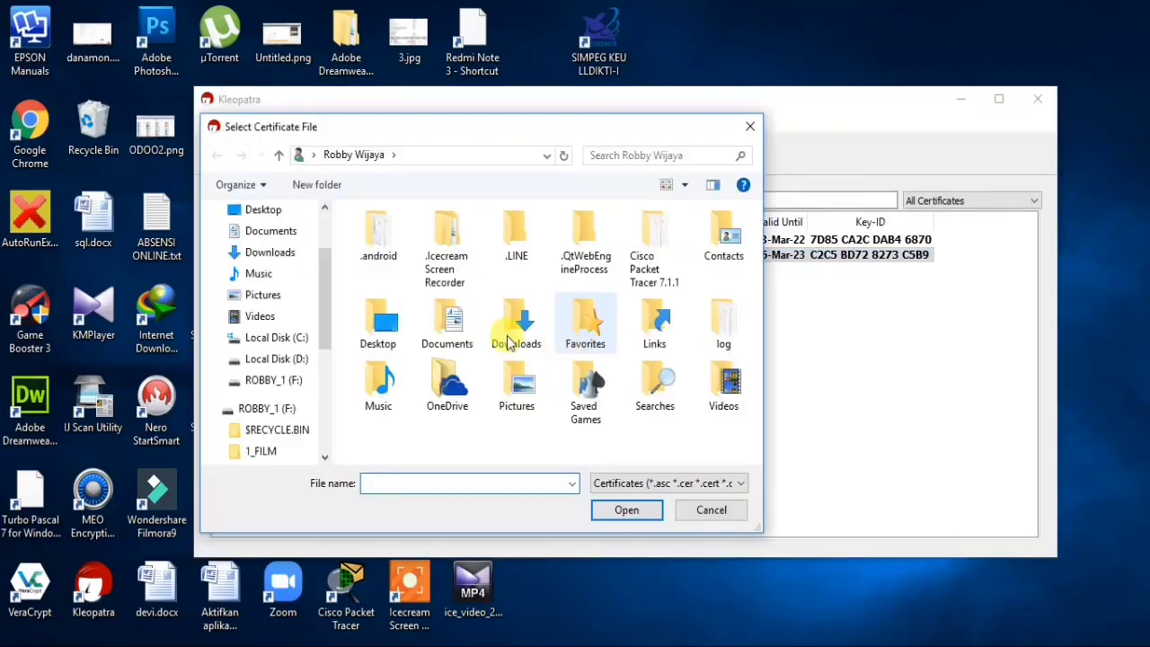
click(713, 511)
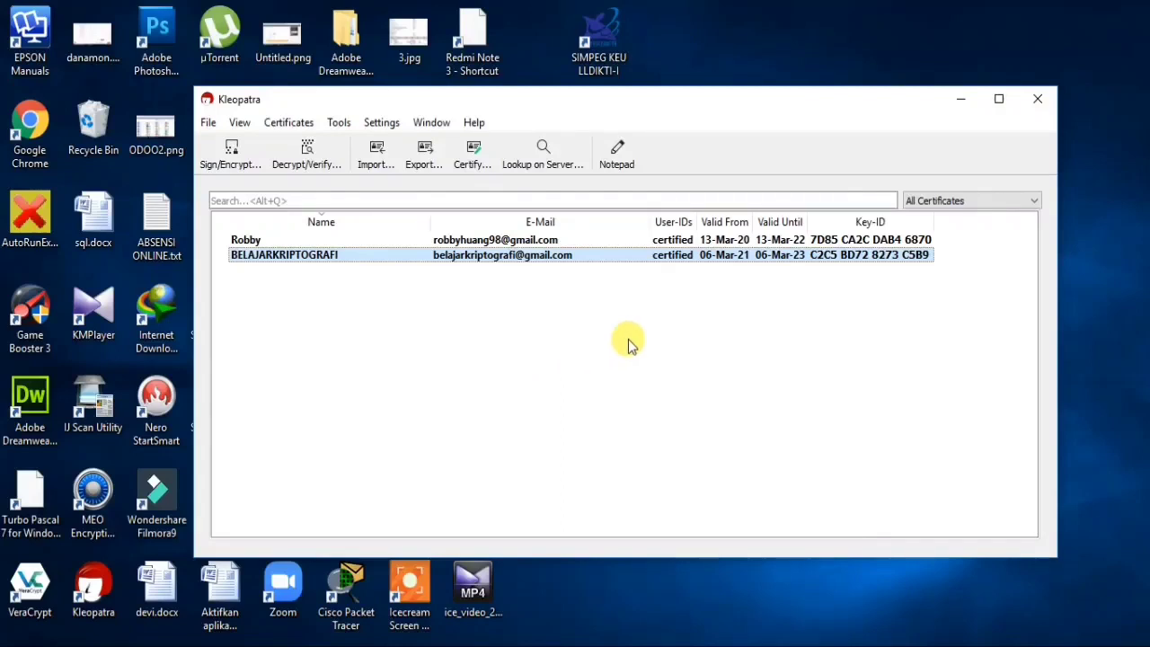
drag(620, 107, 508, 106)
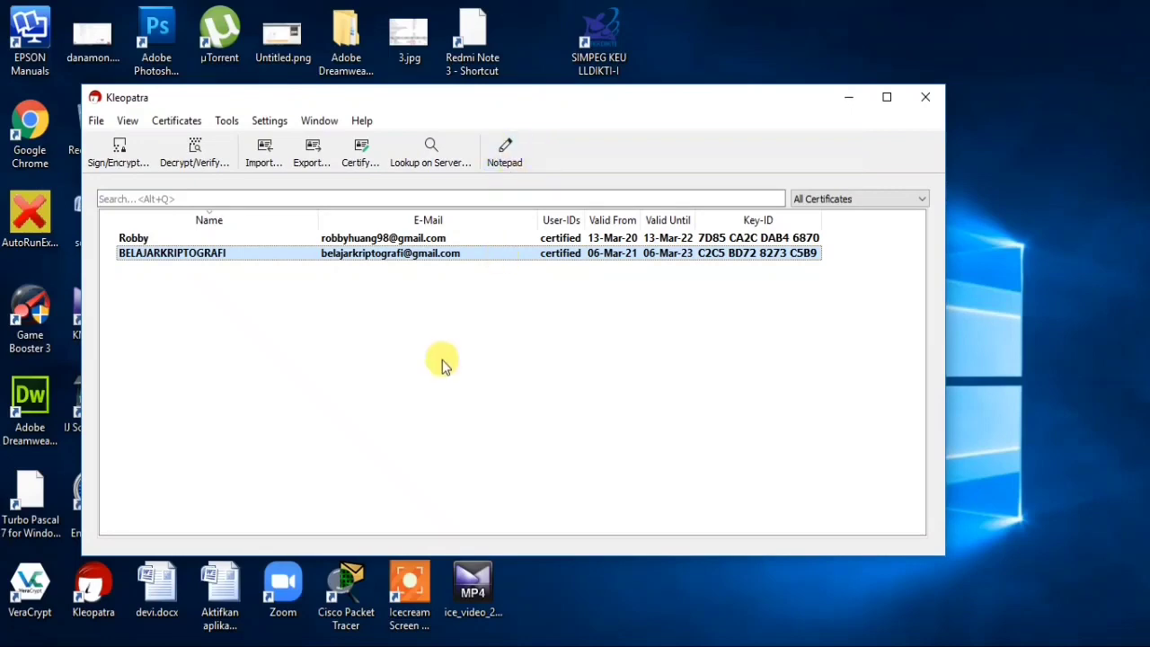
- Sign and encrypt BAHAN PERTEMUAN 3.docx with the current key, overwriting the old BAHAN PERTEMUAN 3.docx.gpg
click(515, 167)
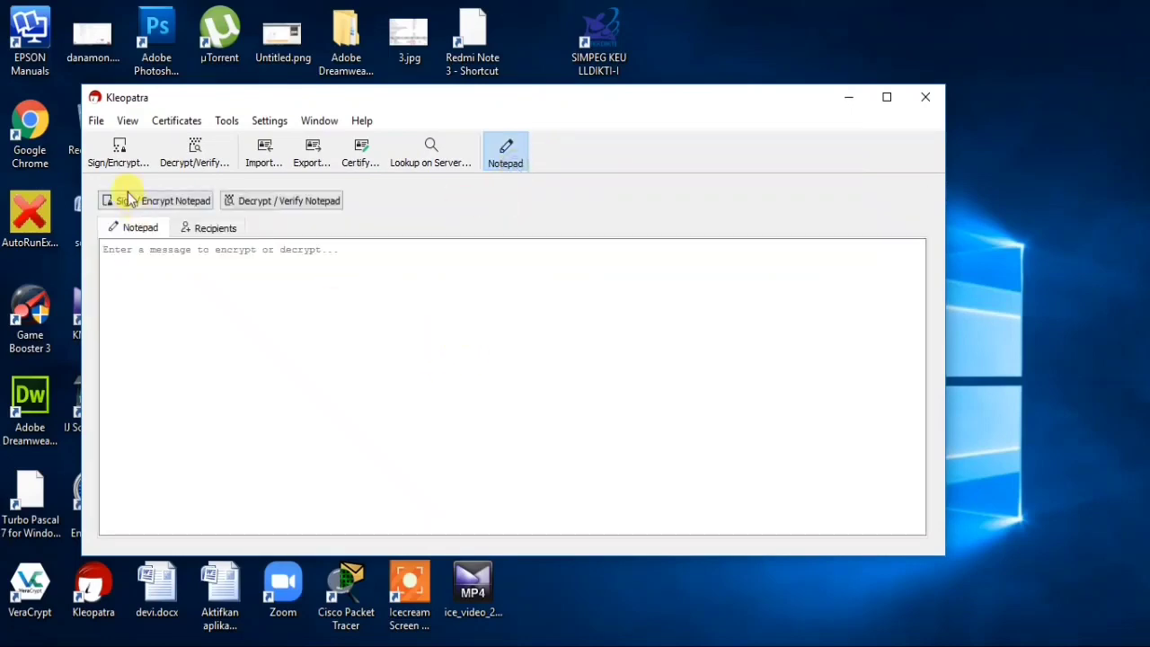
click(112, 151)
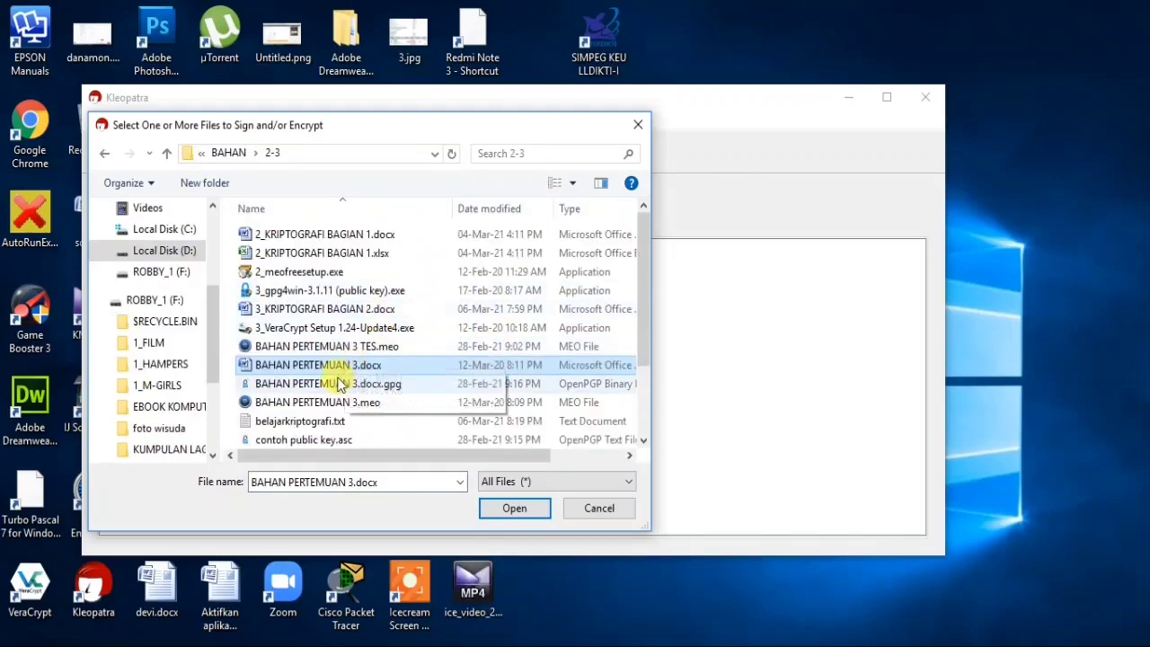
click(515, 507)
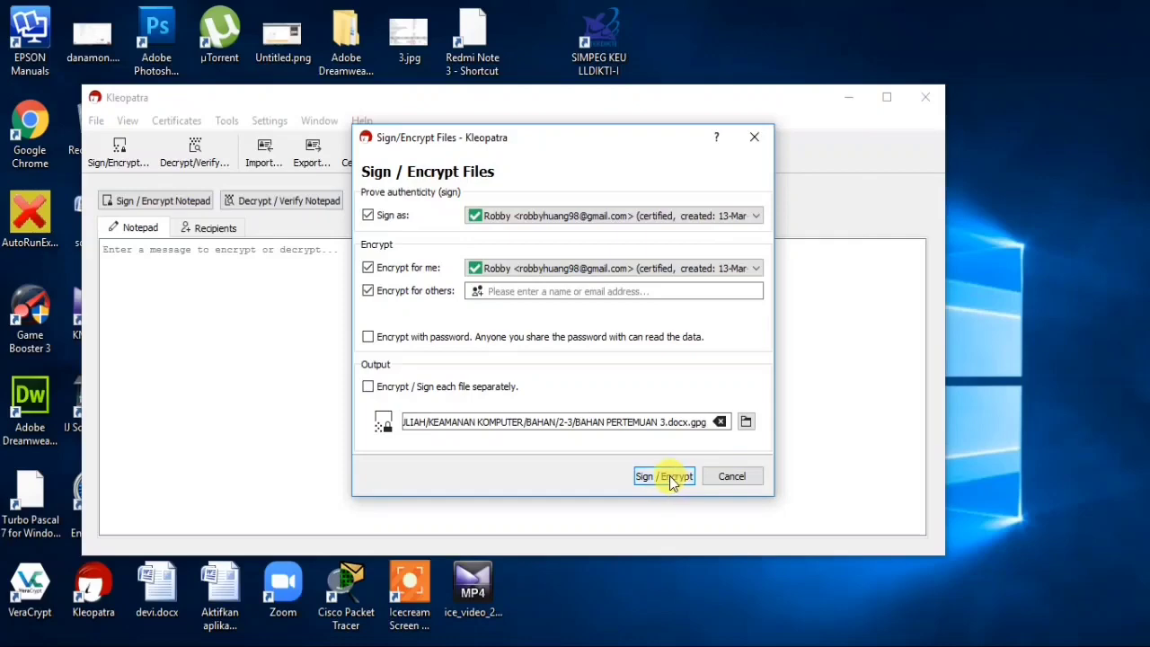
click(758, 216)
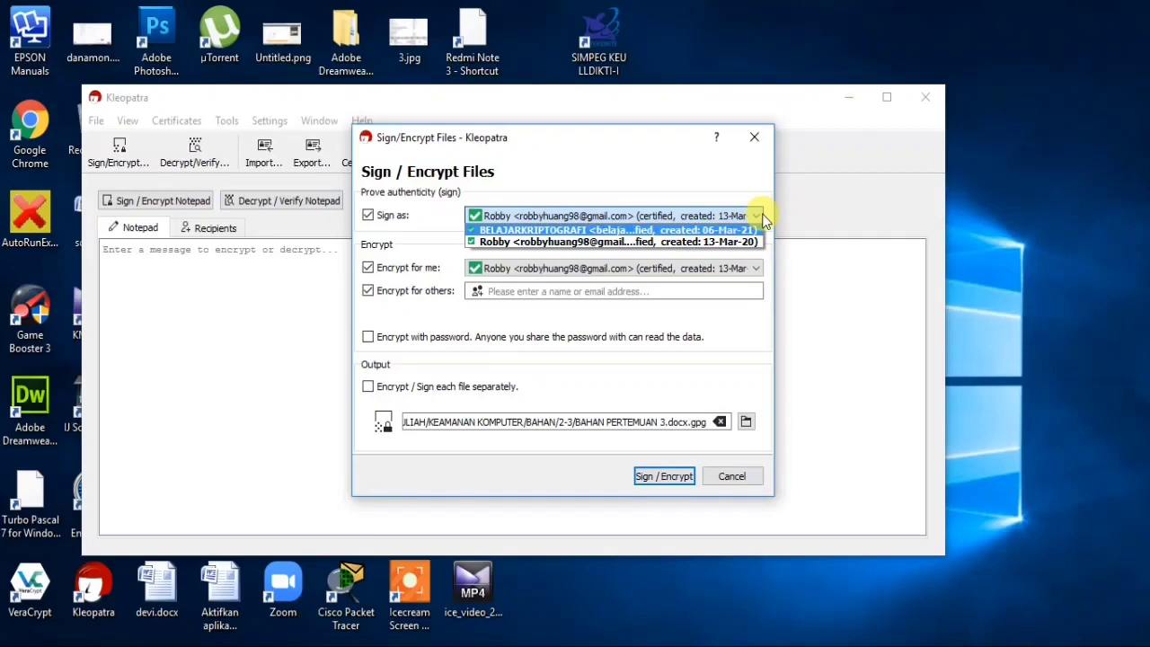
click(759, 218)
click(676, 479)
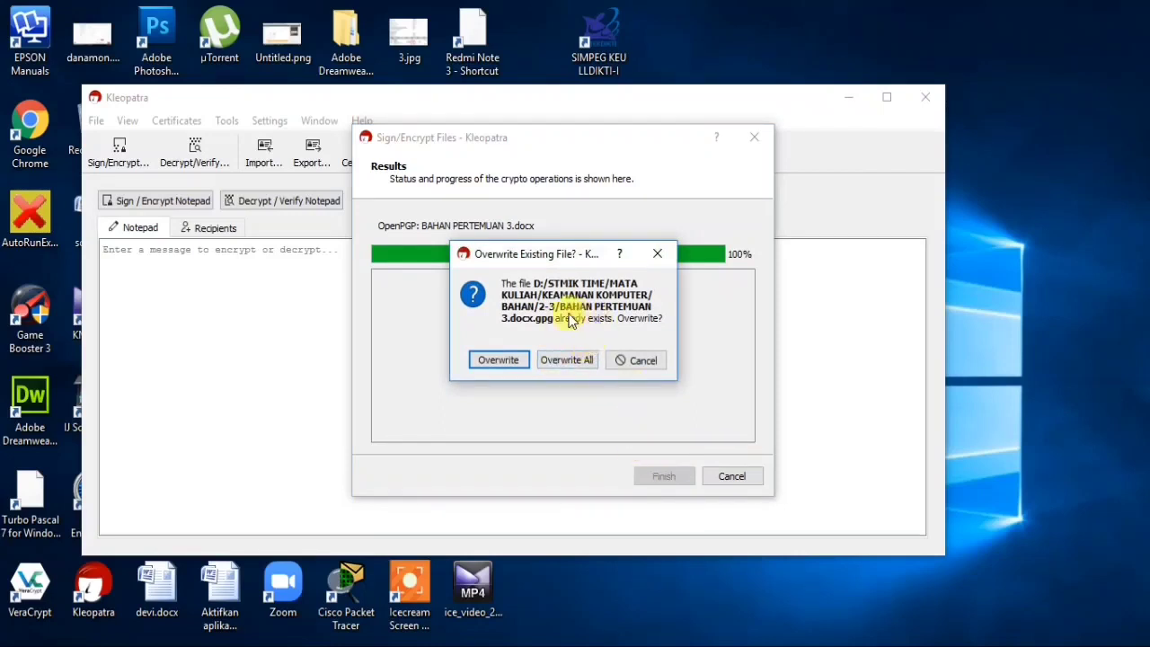
click(499, 361)
click(663, 477)
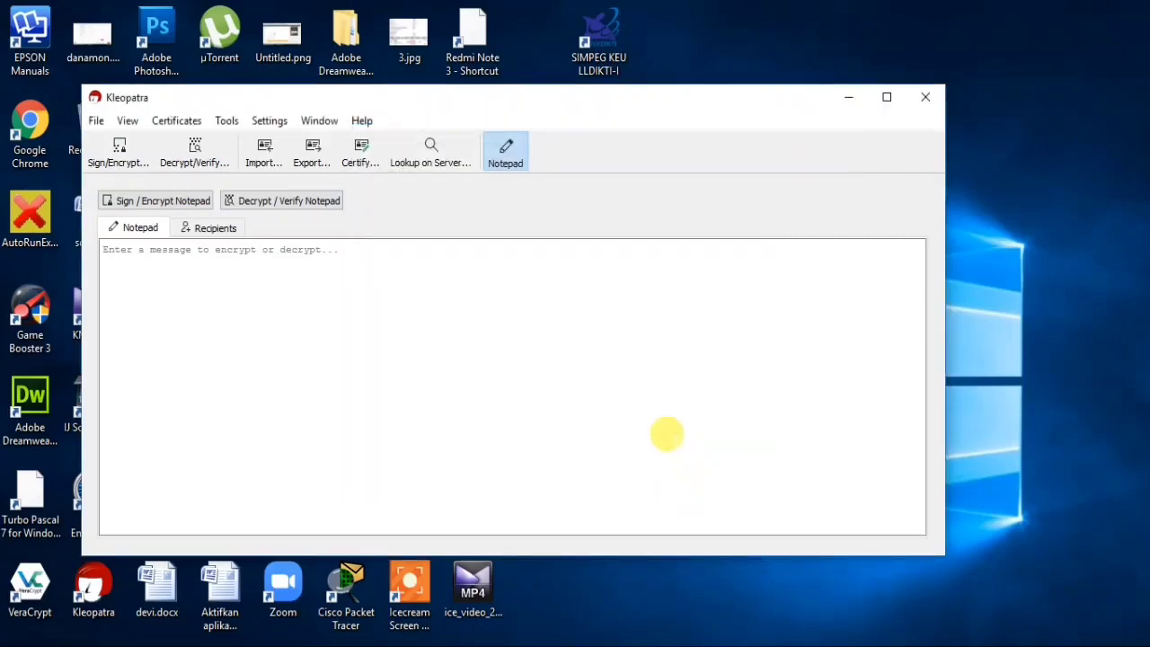
click(392, 645)
click(335, 599)
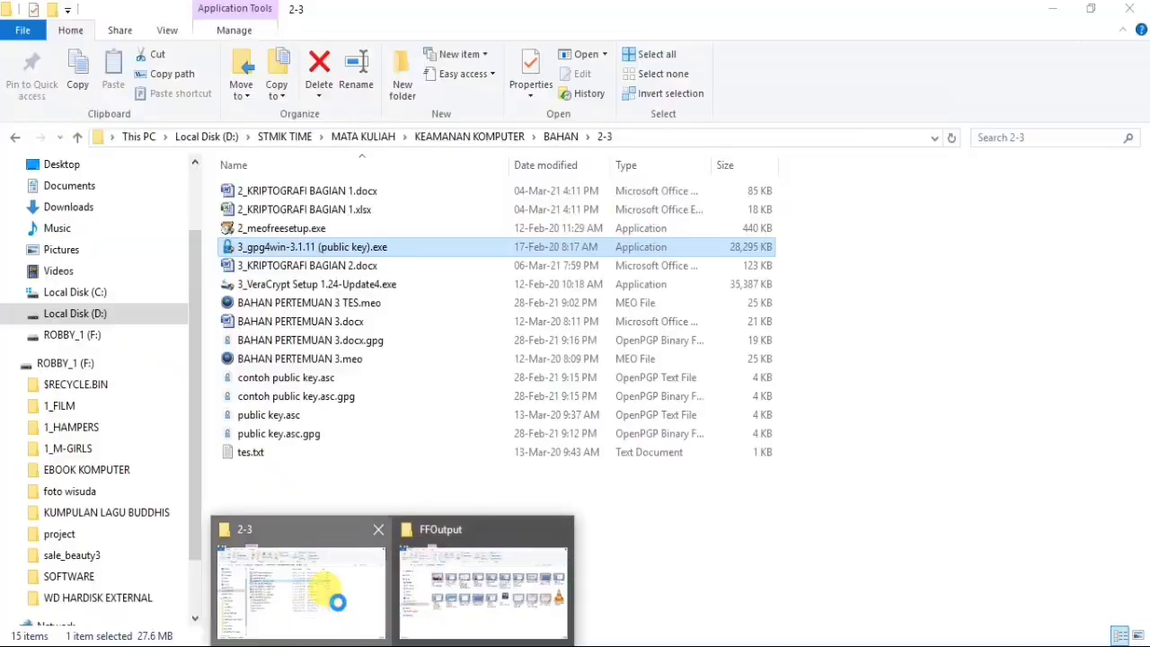
click(332, 346)
click(363, 304)
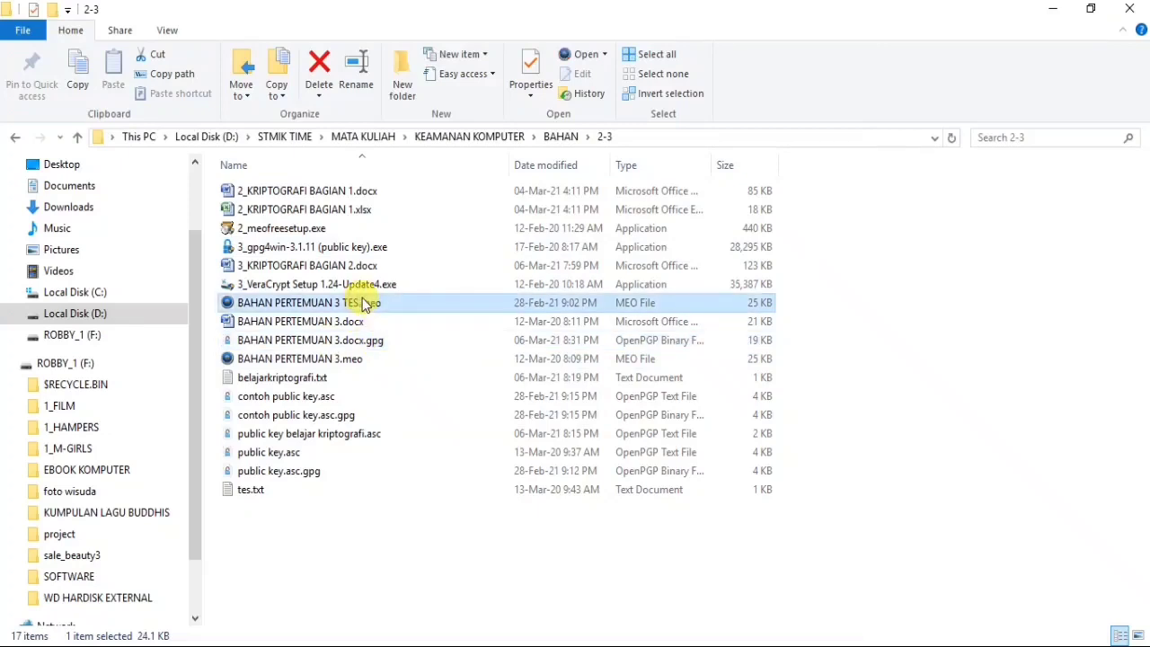
click(357, 340)
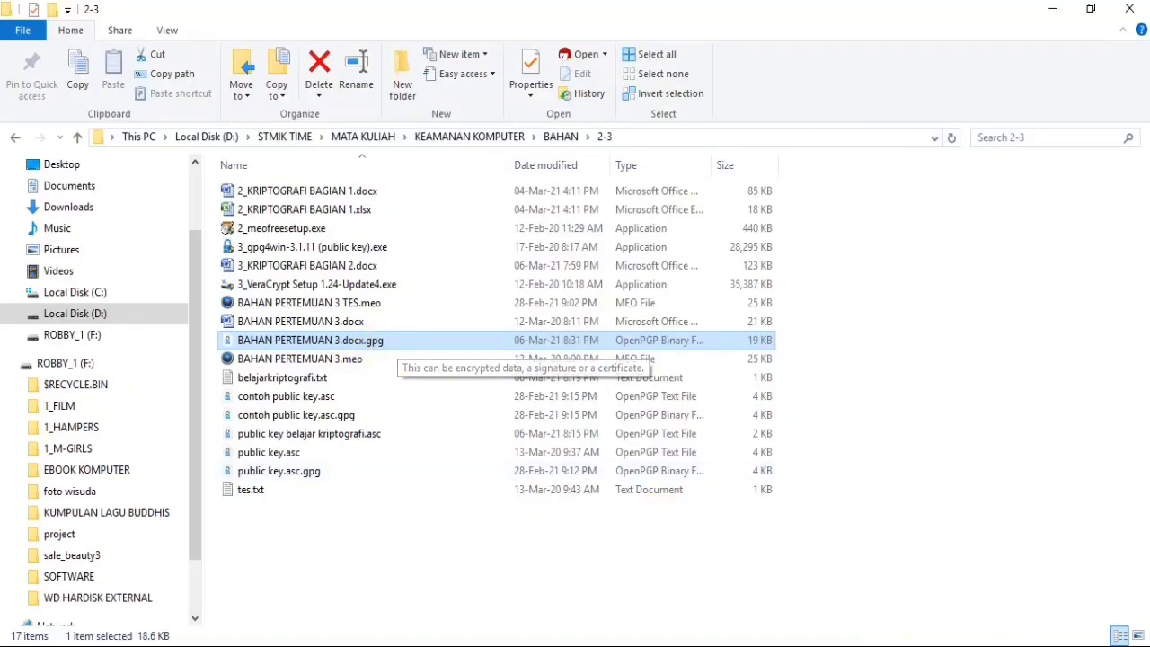
click(853, 646)
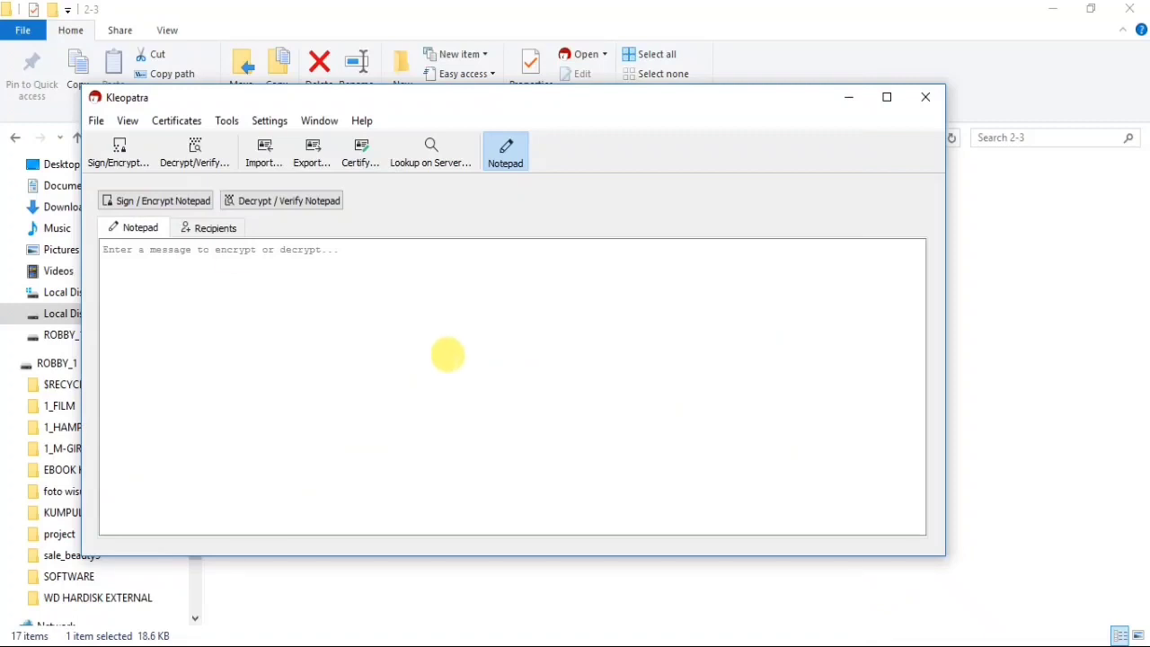
- Decrypt BAHAN PERTEMUAN 3.docx.gpg and save it over the existing BAHAN PERTEMUAN 3.docx
click(196, 153)
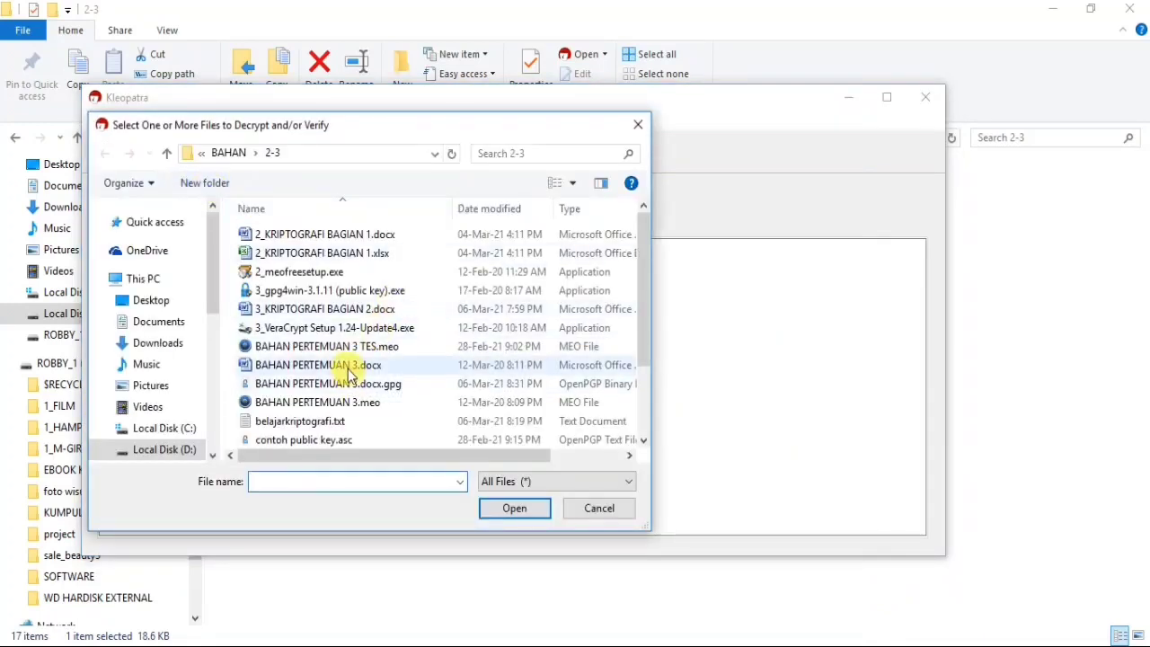
click(350, 384)
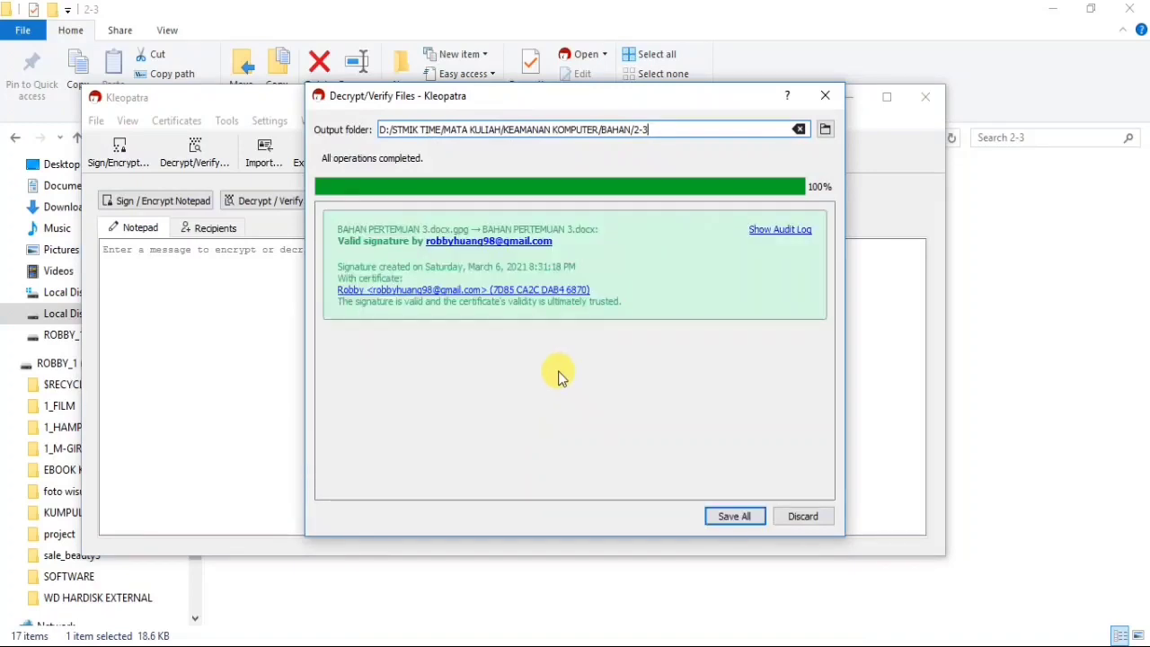
click(734, 517)
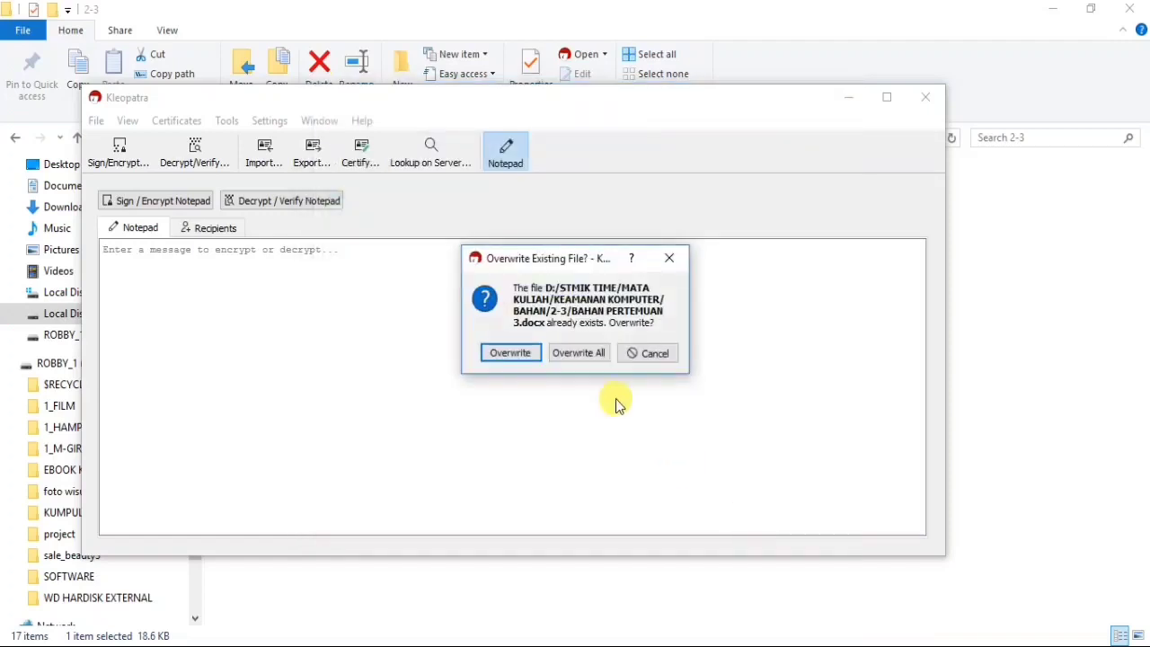
click(516, 354)
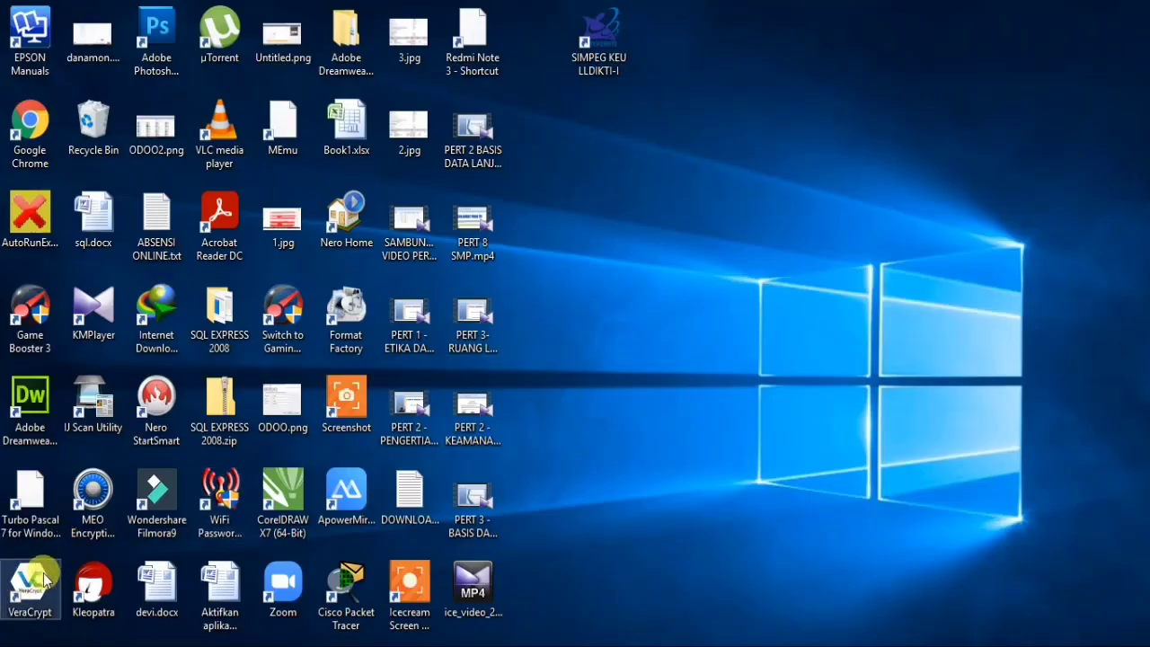
- Launch VeraCrypt from its desktop shortcut, move it left, and minimize the 2-3 folder window
double_click(31, 584)
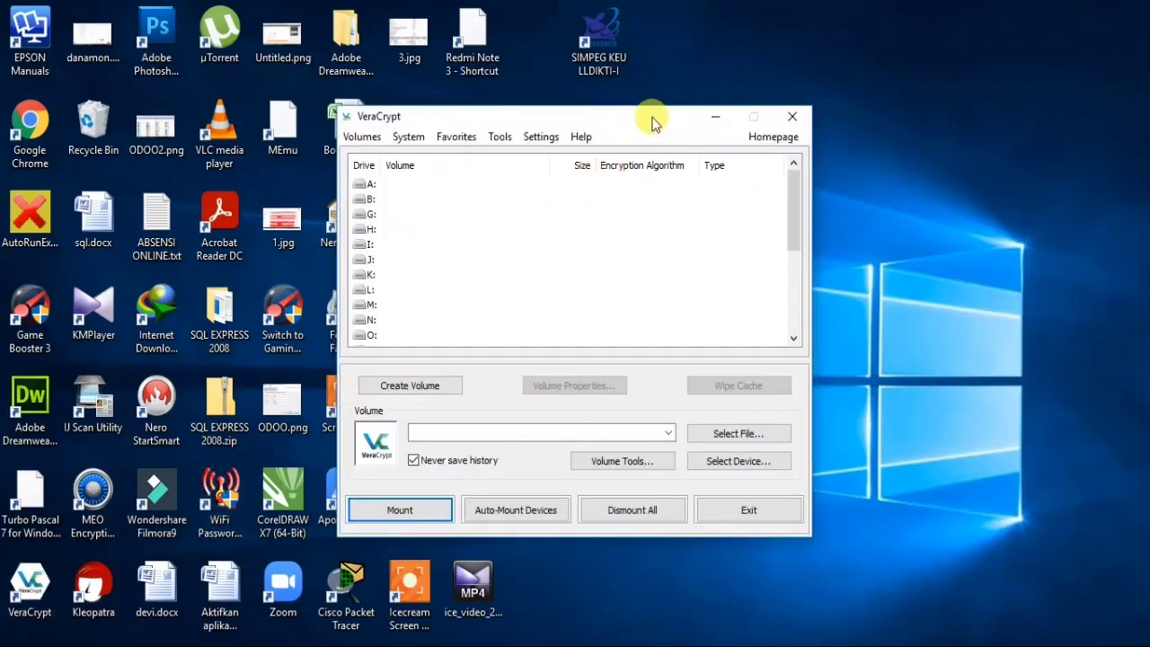
drag(653, 119, 528, 115)
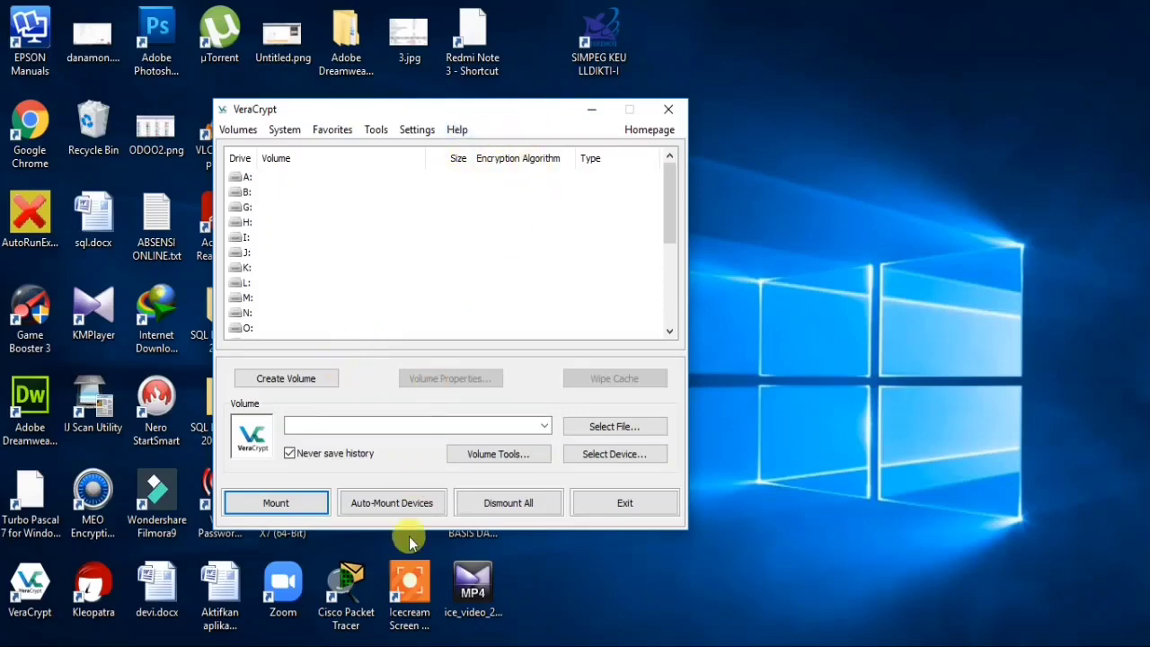
click(422, 645)
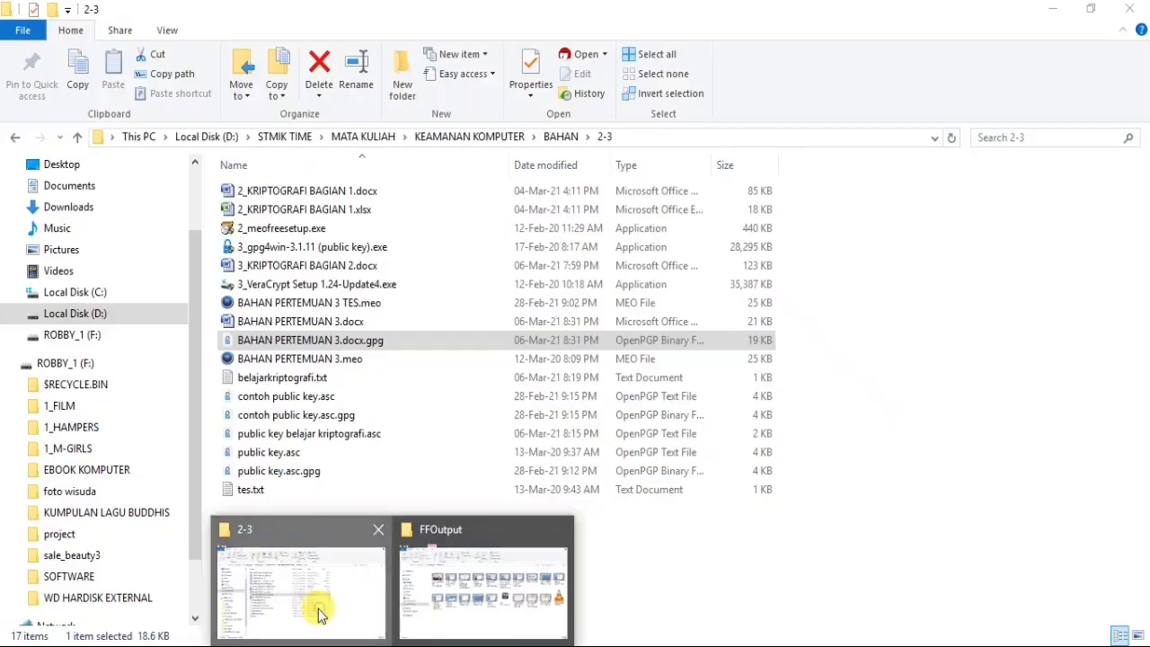
click(321, 611)
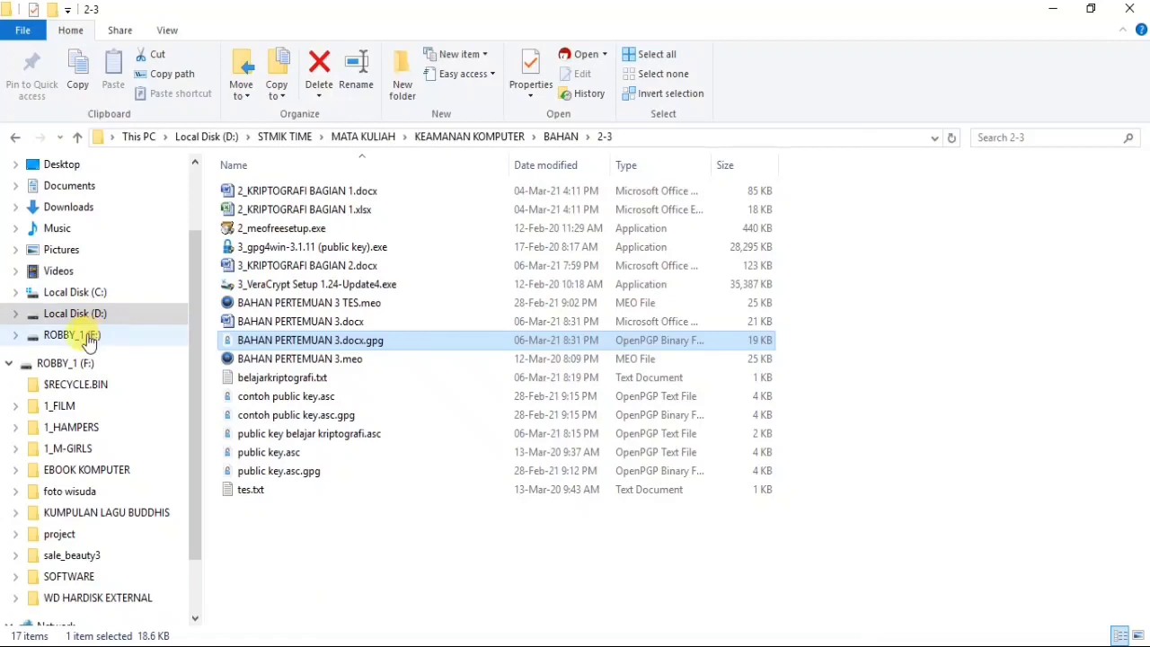
click(828, 640)
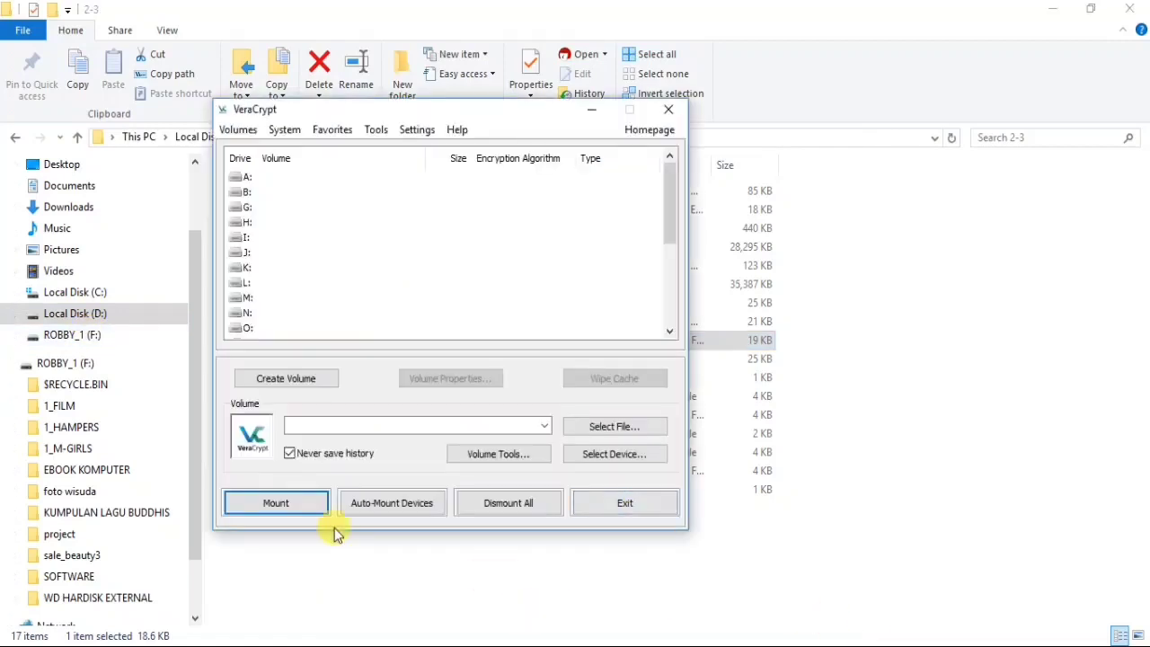
click(1053, 9)
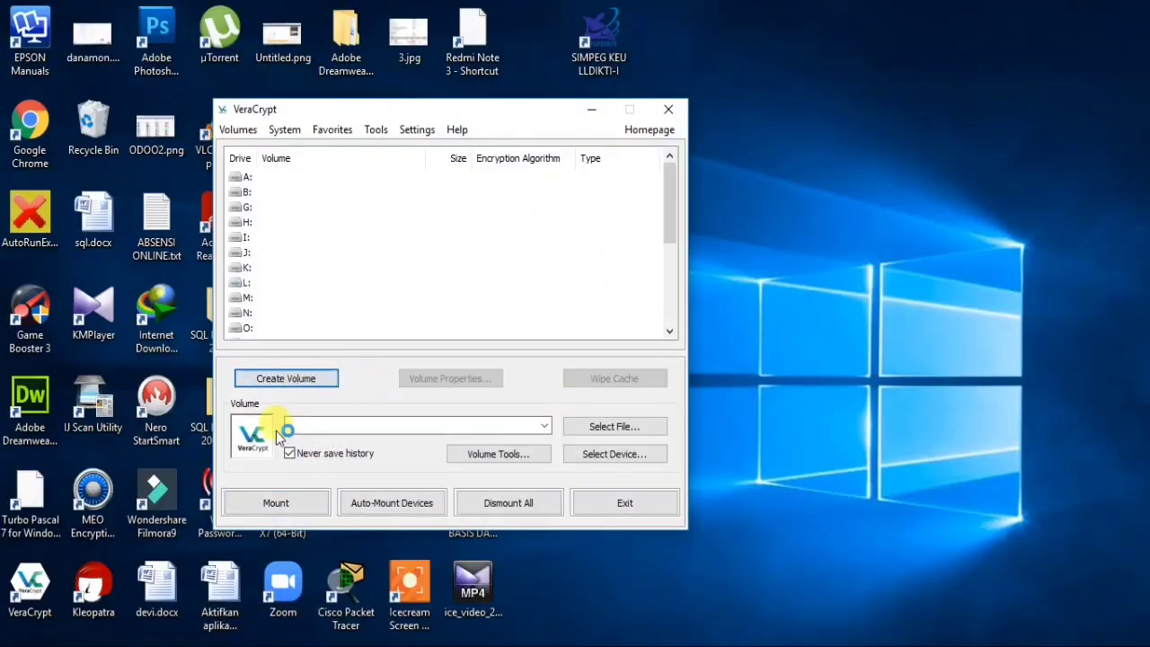
- Start a new standard encrypted file container and type BELAJARKRIPTOGRAF as its location
click(289, 384)
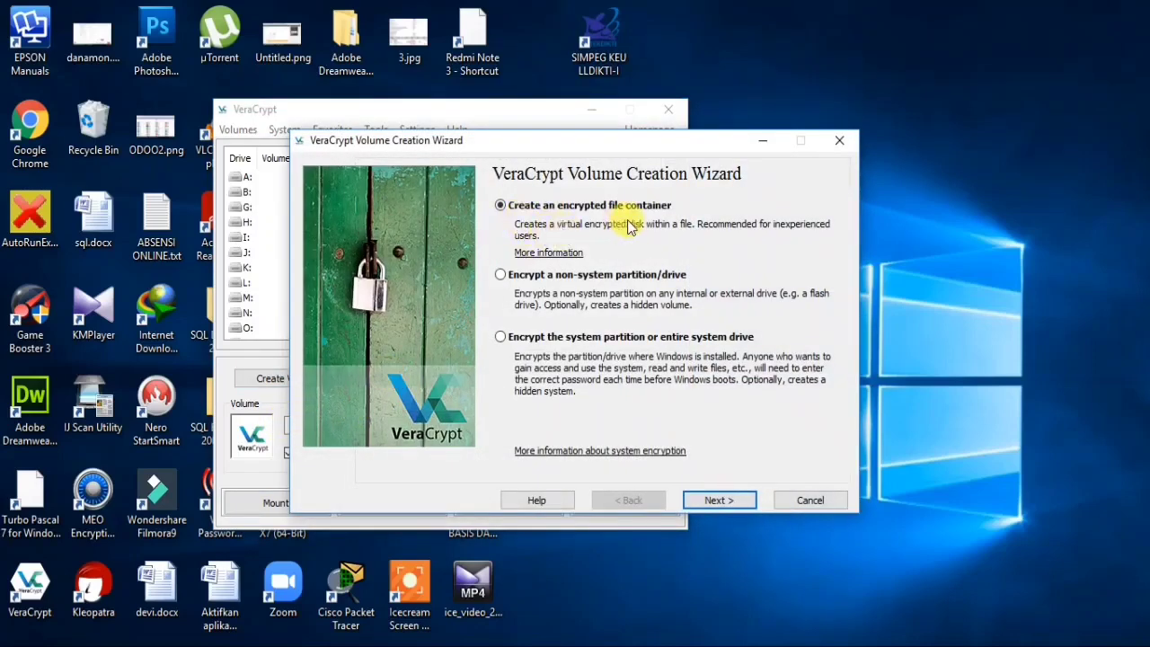
click(711, 498)
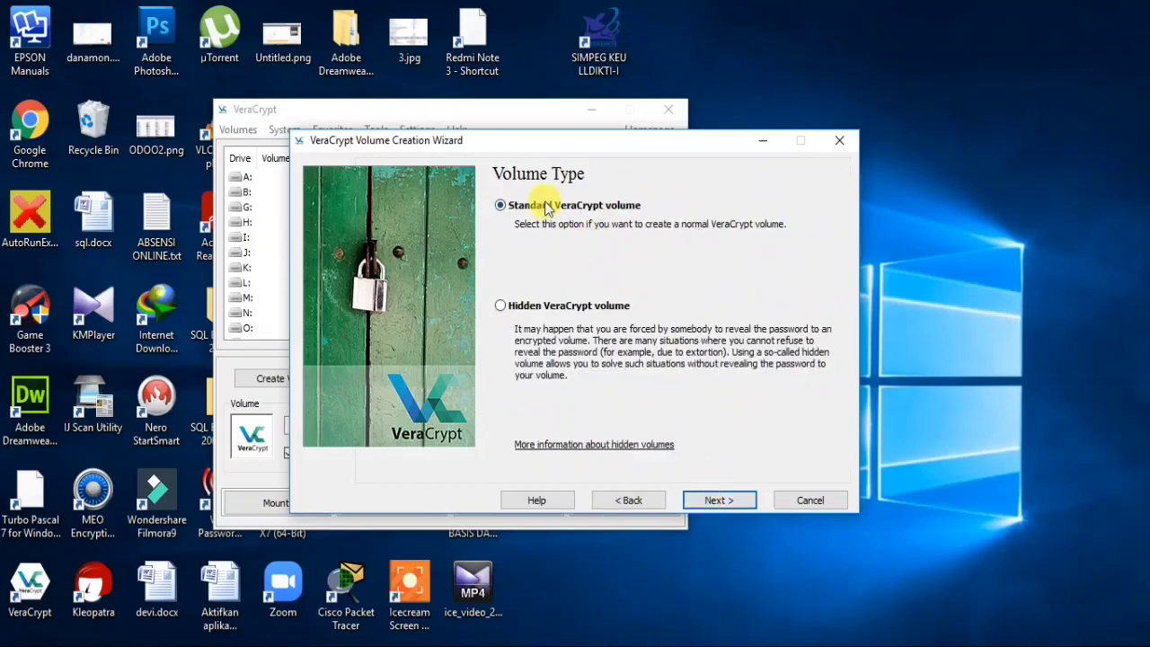
click(706, 502)
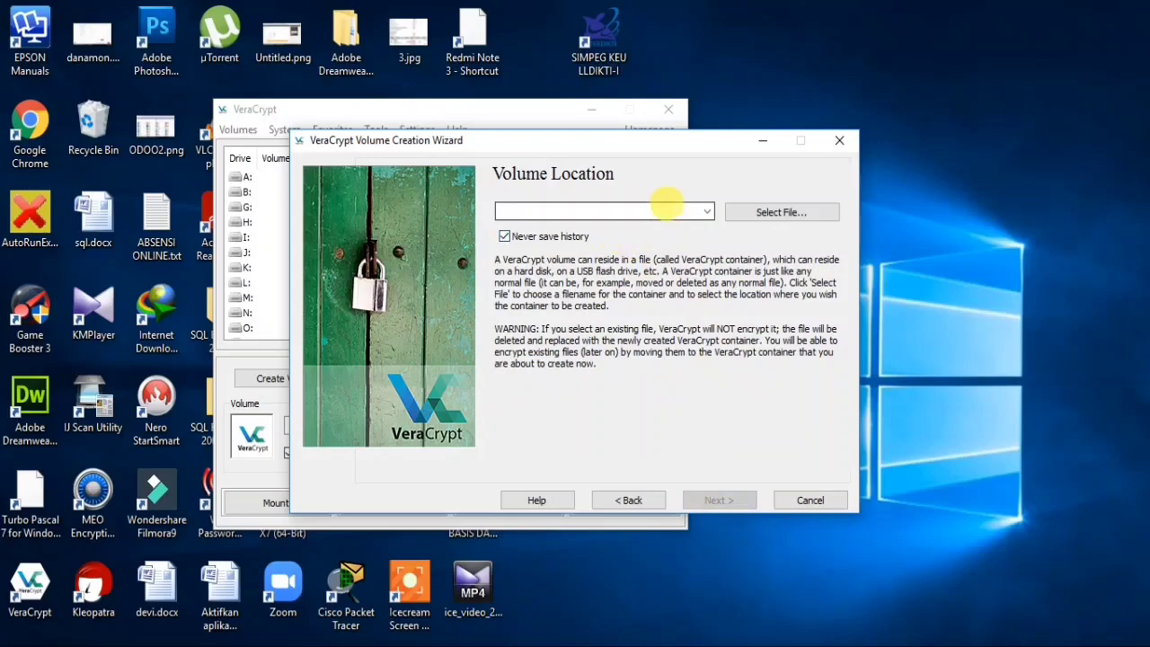
click(644, 203)
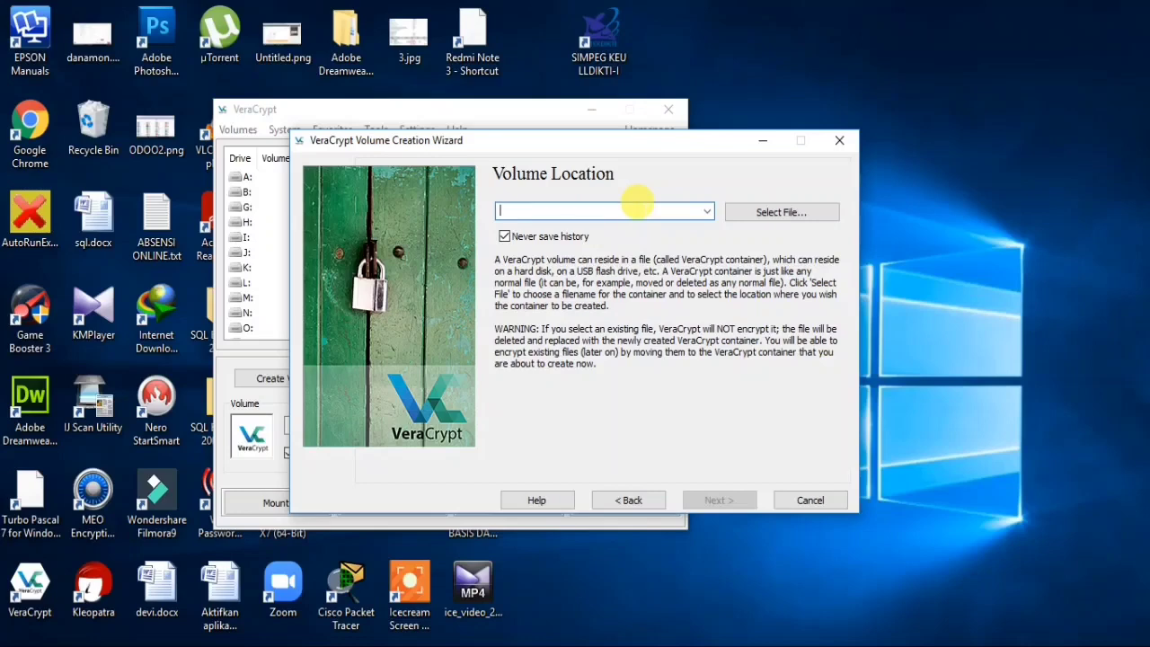
key(Caps_Lock)
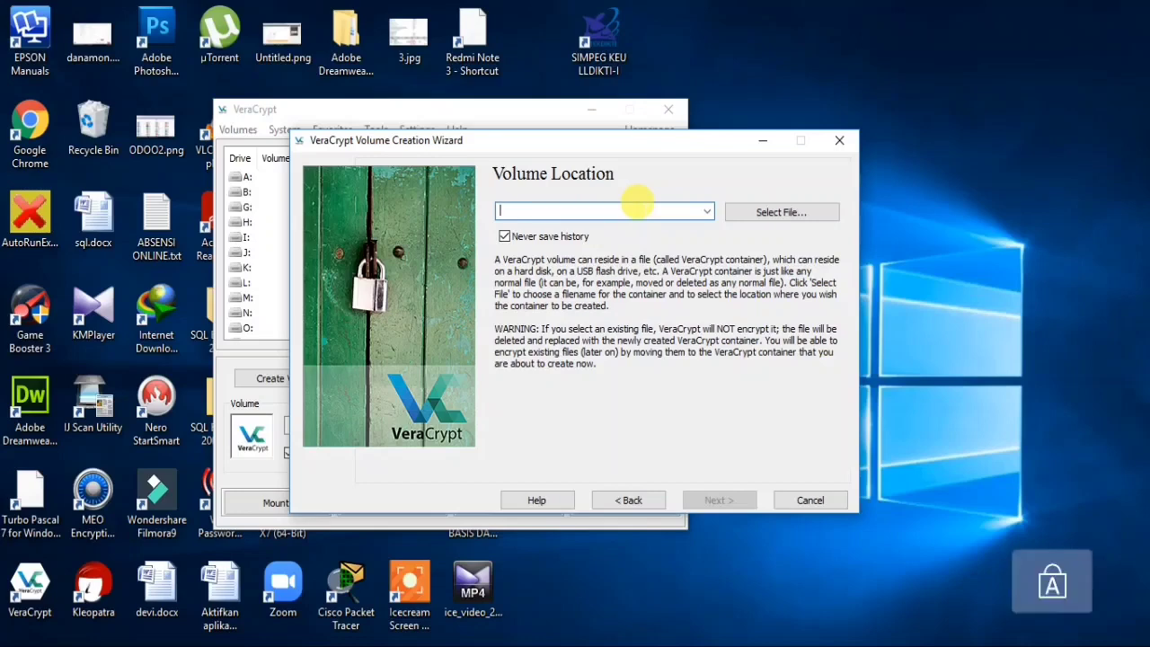
text(BELAJAR K)
key(BackSpace)
key(BackSpace)
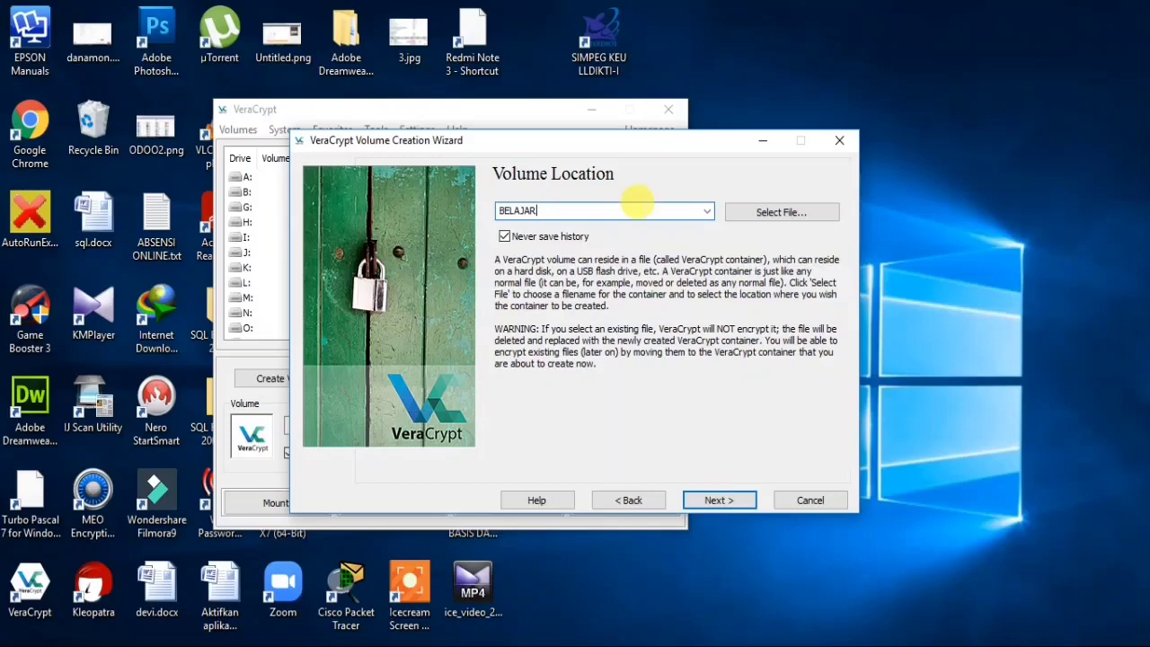
text(KRIPTOGRAFI)
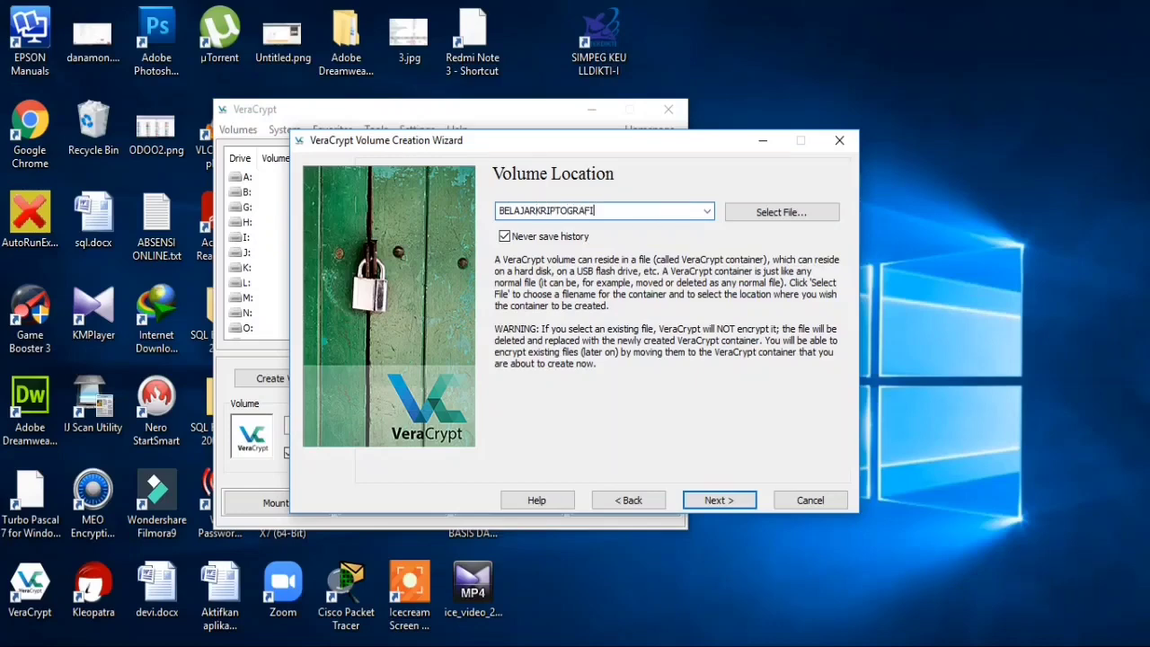
- Browse to the 2-3 folder on D: and save the container as belajarkriptografi without .txt
click(780, 215)
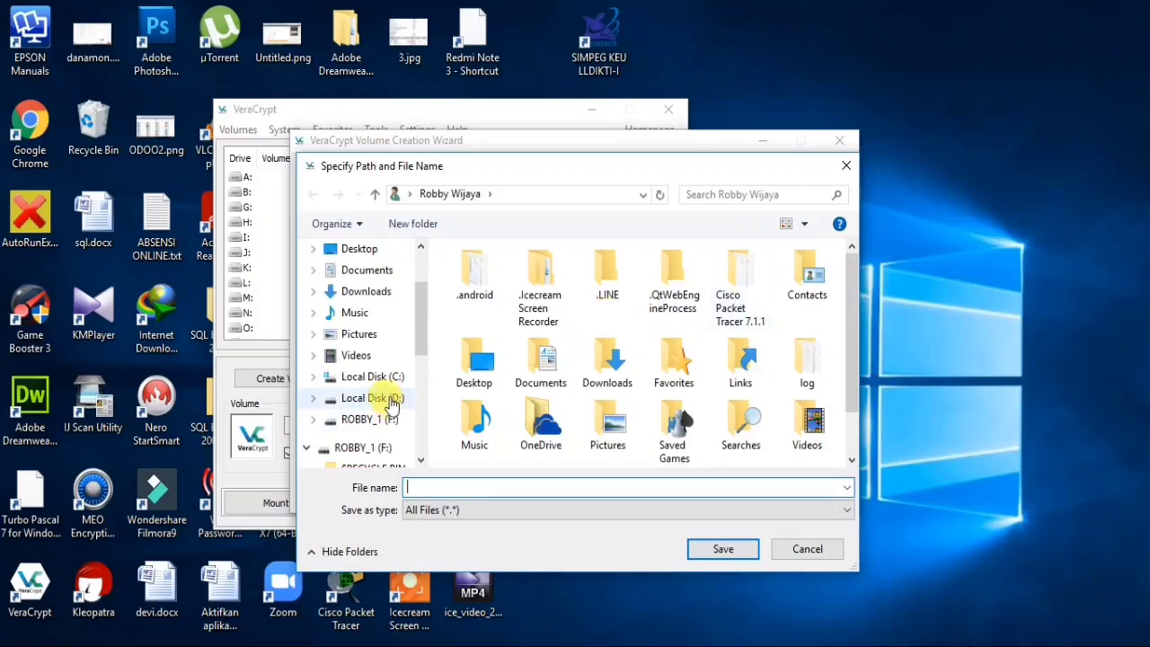
click(372, 398)
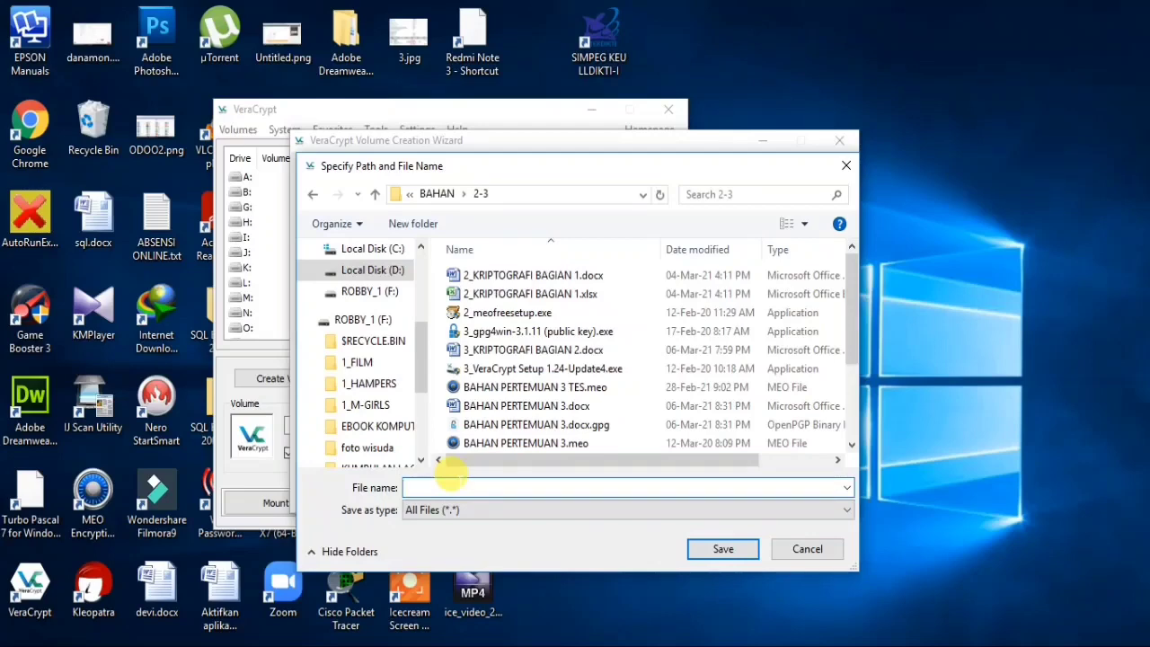
text(BELAJAR)
key(BackSpace)
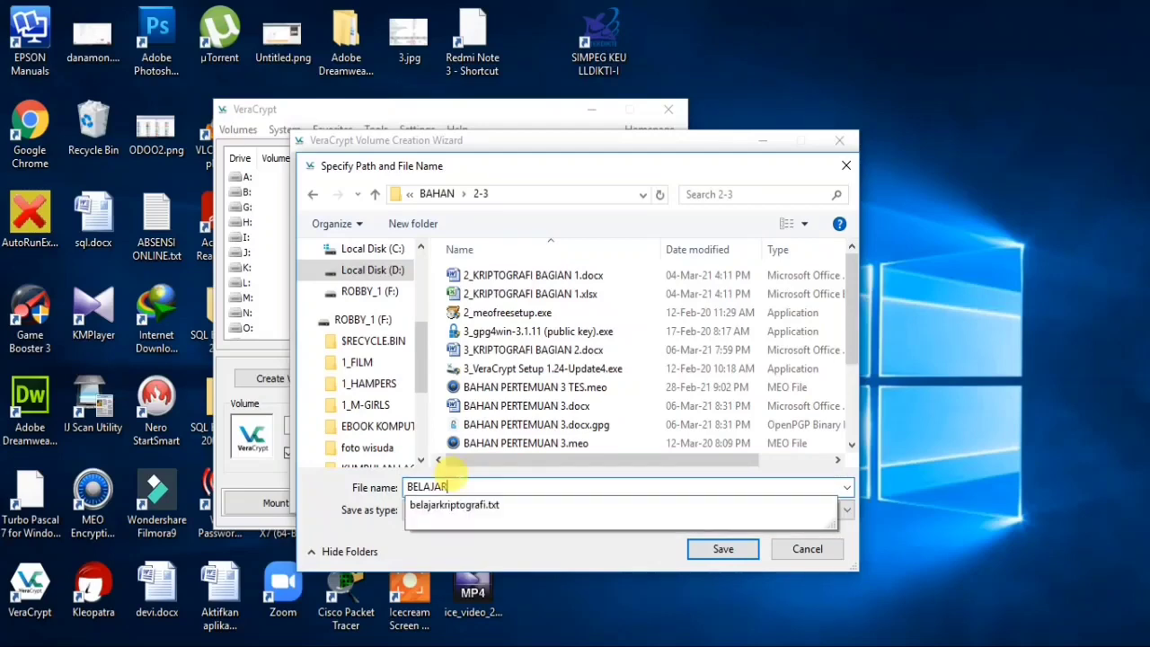
key(Down)
key(BackSpace)
key(BackSpace)
key(BackSpace)
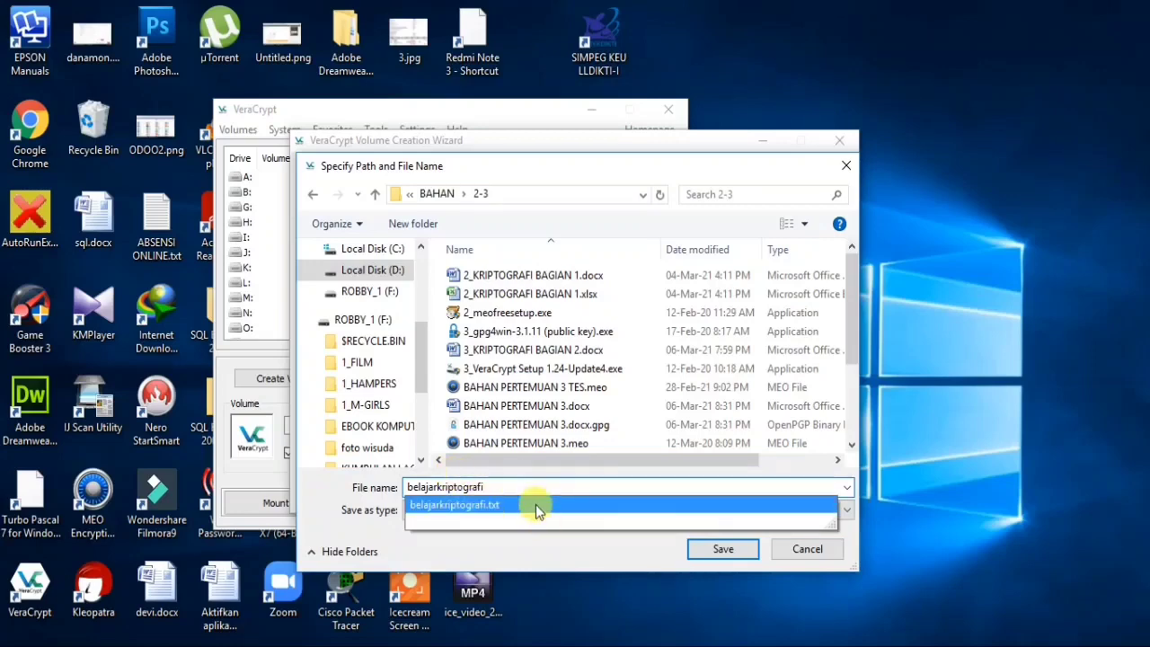
click(588, 476)
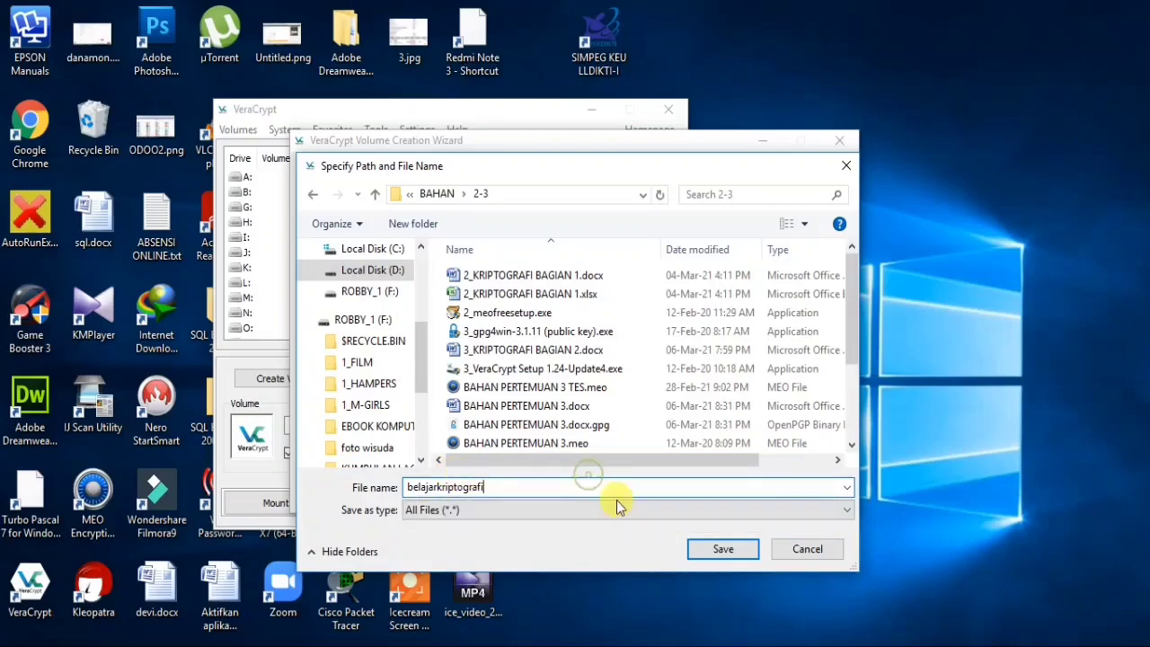
click(721, 551)
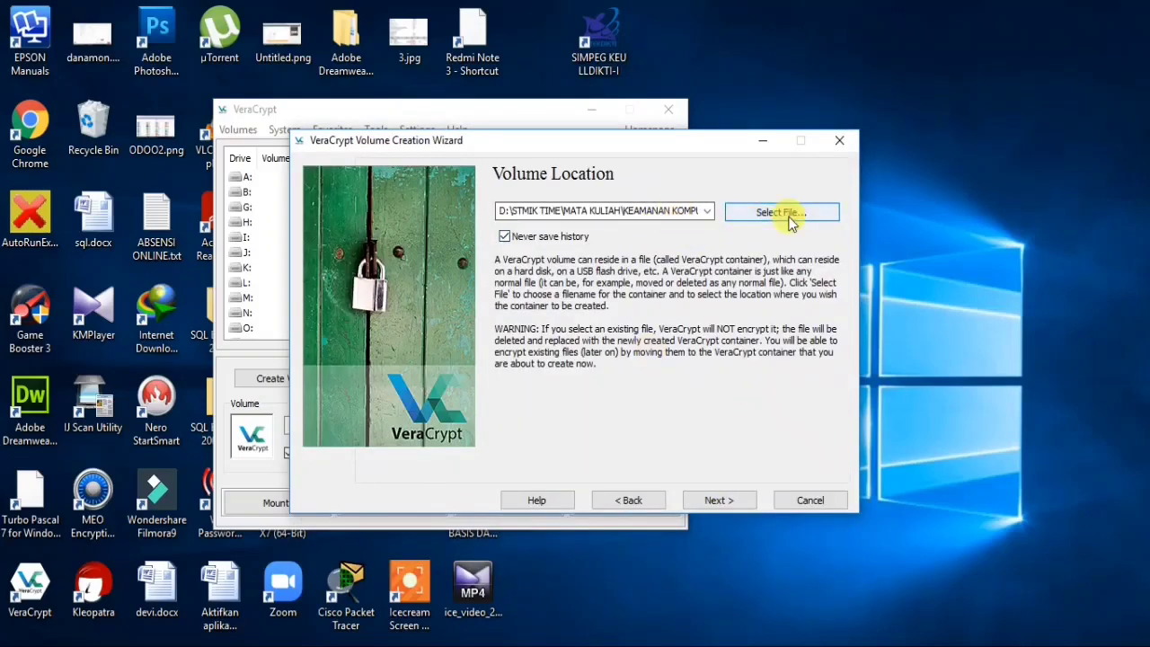
- Keep AES encryption with SHA-512 hashing and enter a volume size of 5 MB
click(721, 501)
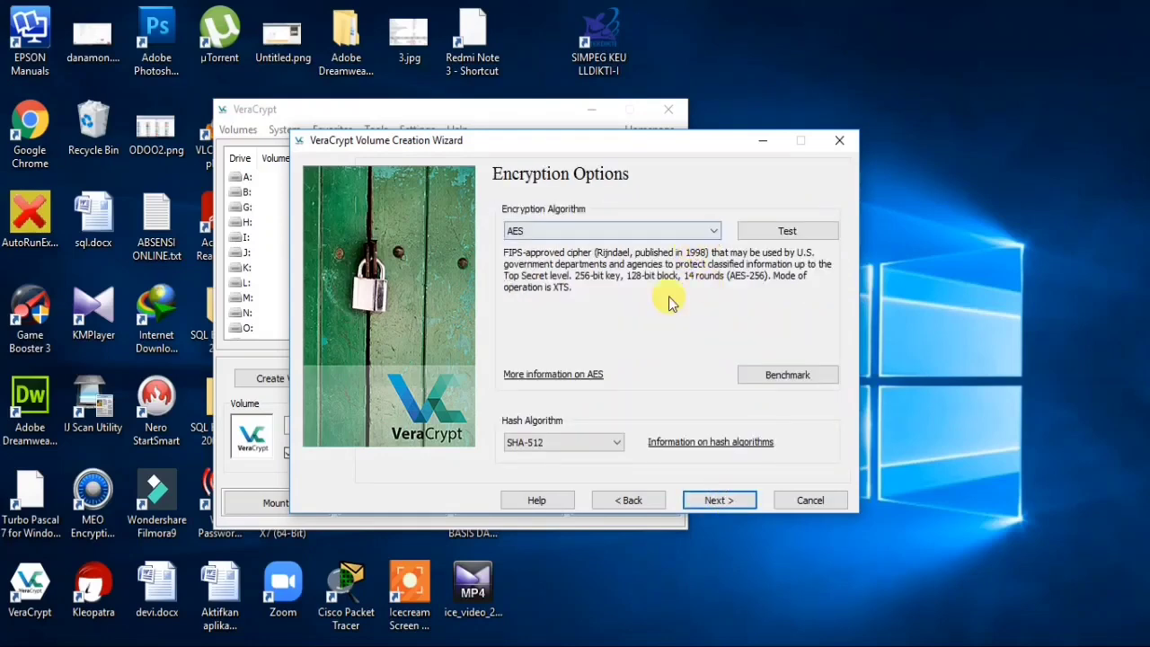
click(703, 232)
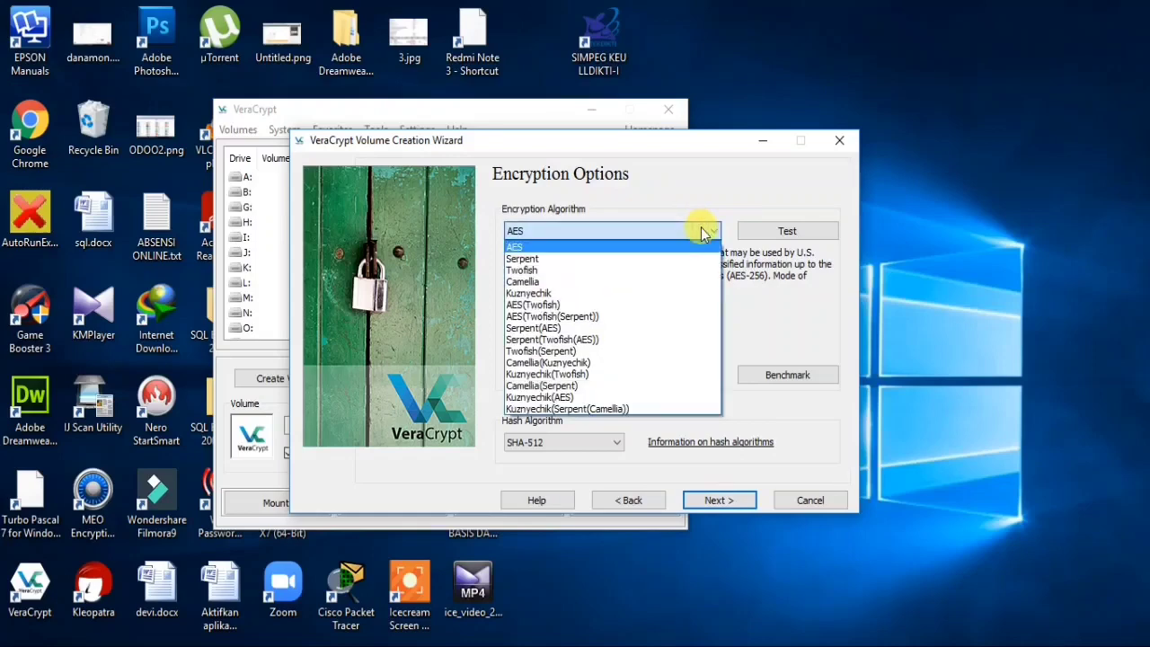
click(703, 232)
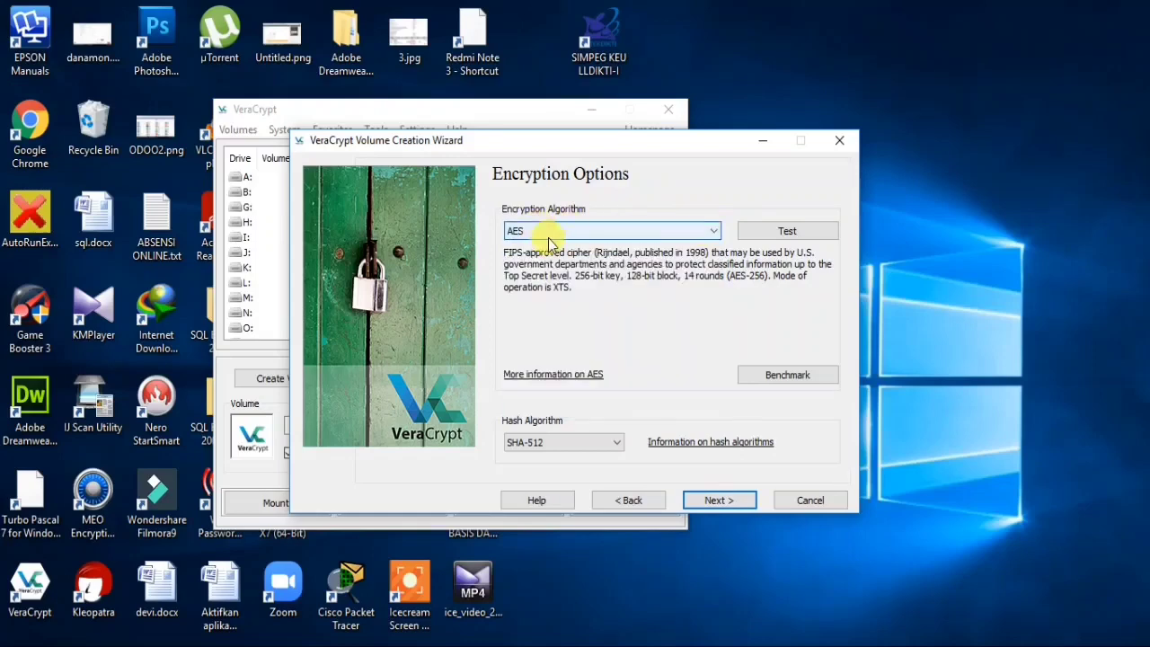
click(612, 442)
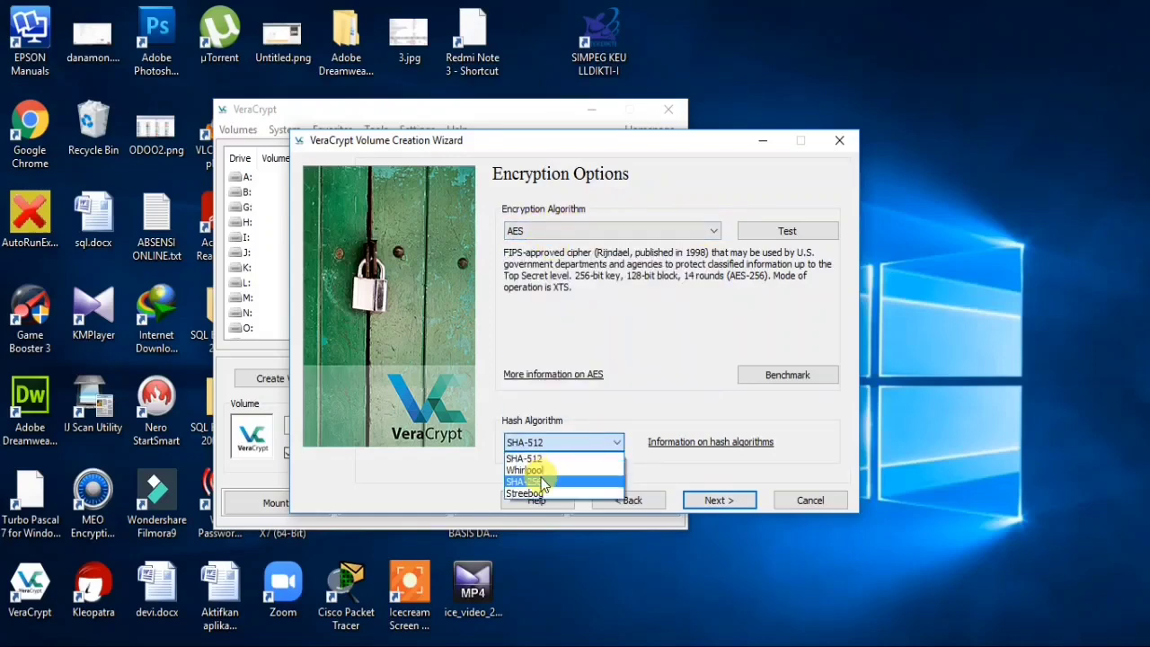
click(600, 459)
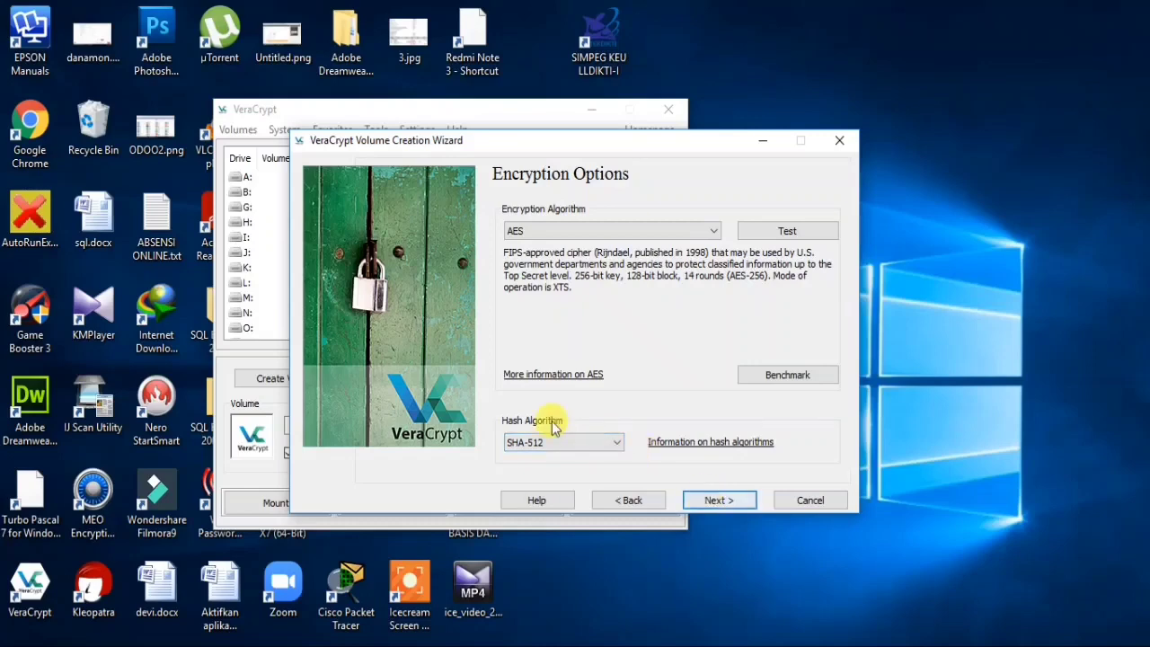
click(703, 502)
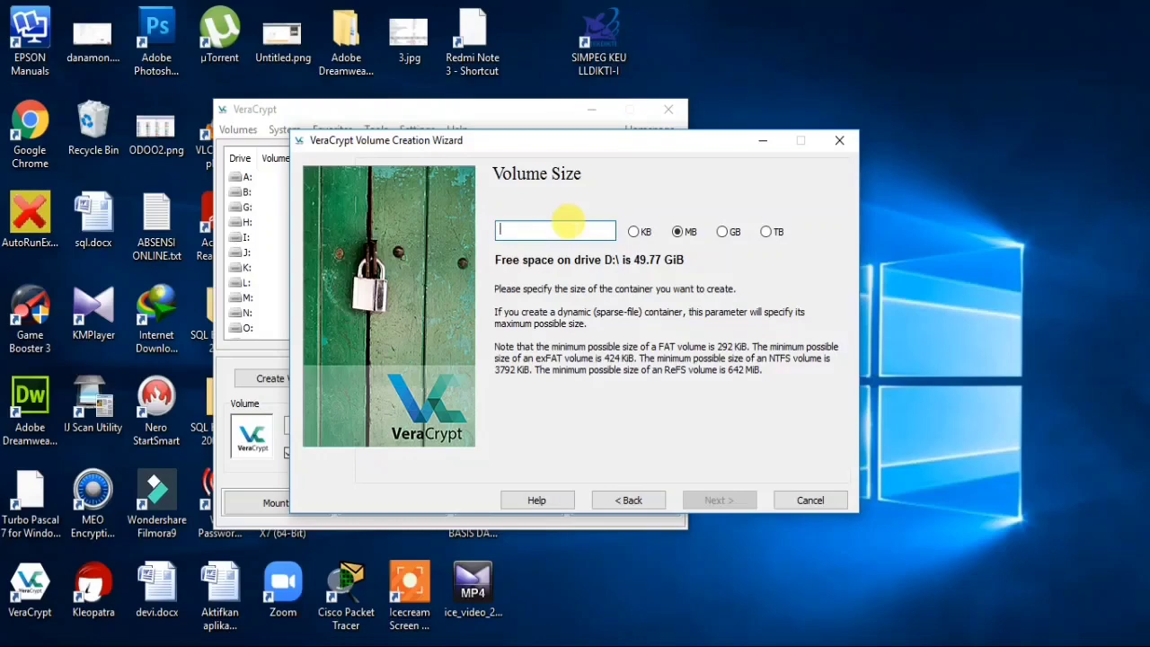
text(5)
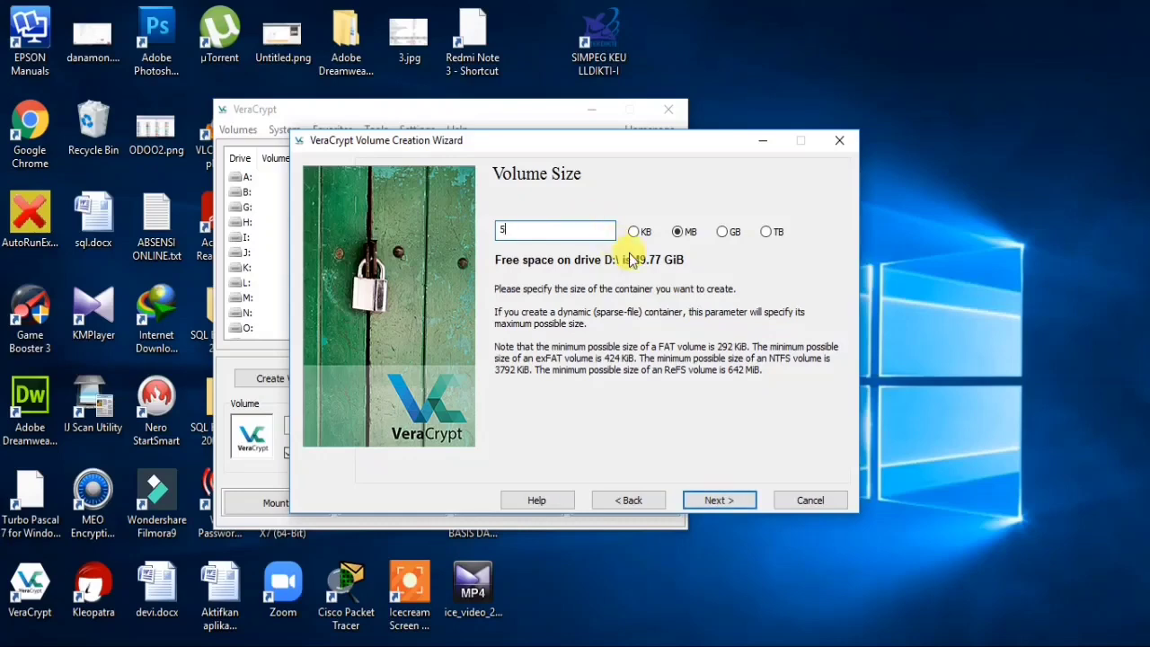
- Enter and confirm the volume password with Caps Lock off, accepting the short-password warning
click(719, 500)
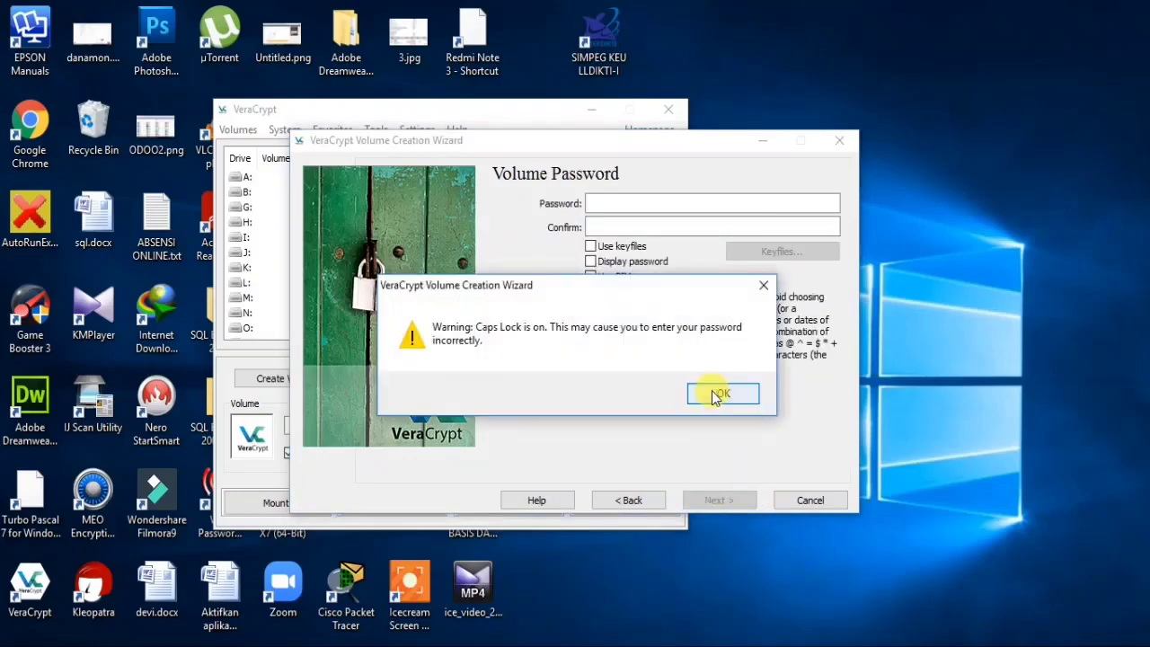
click(724, 396)
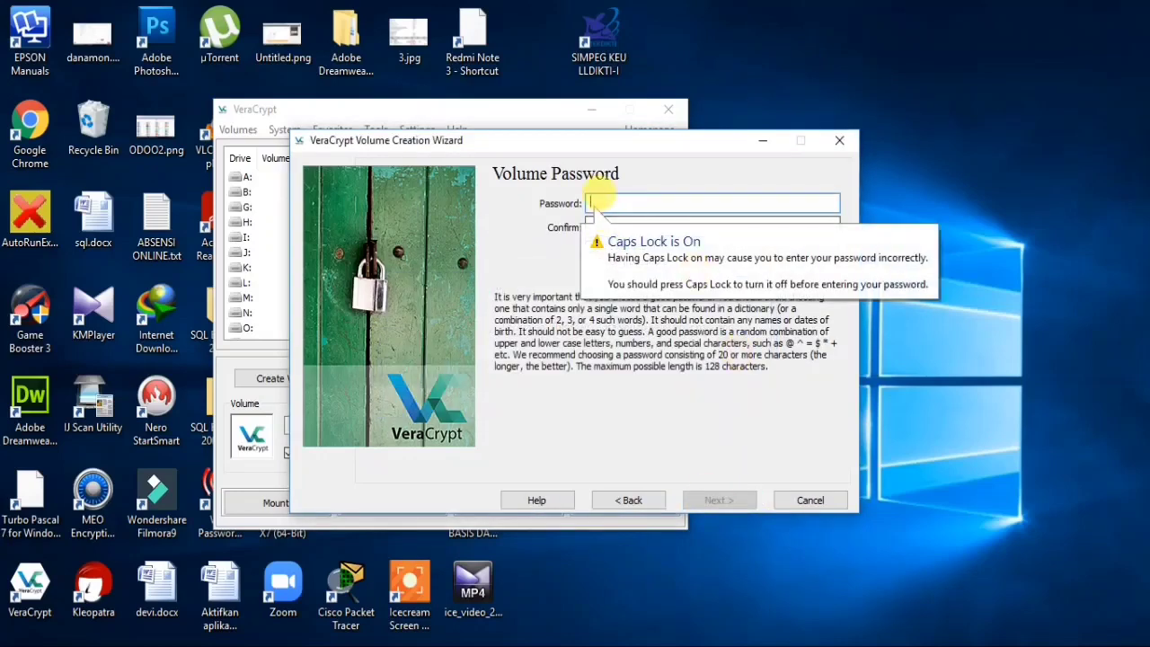
key(Caps_Lock)
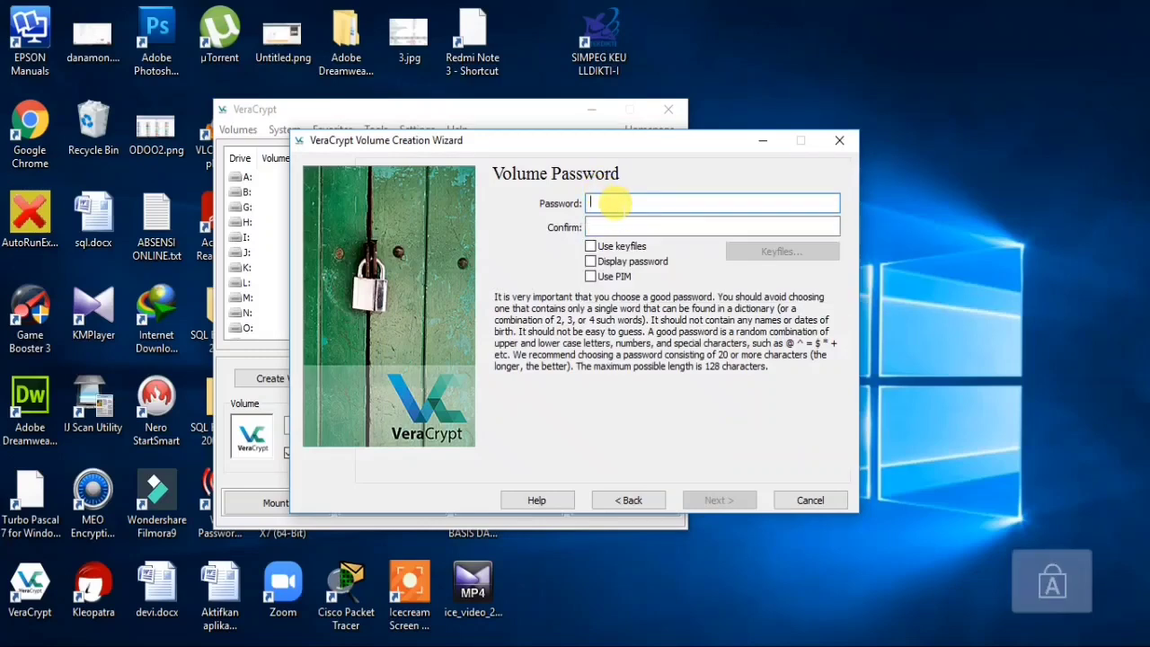
text(abc)
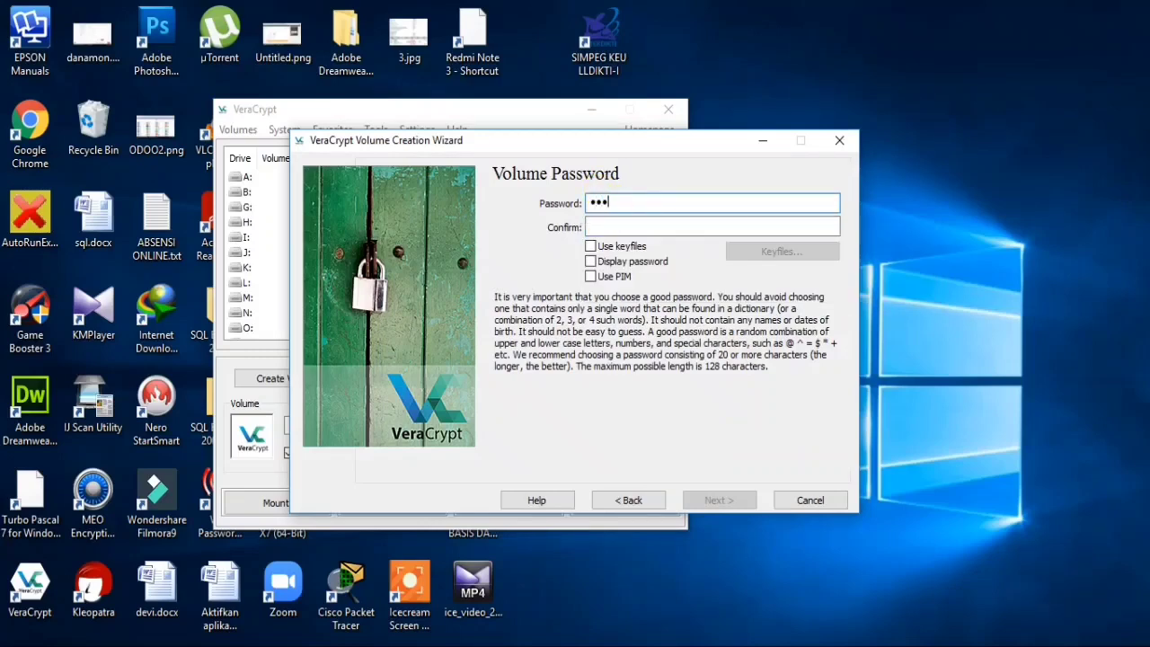
text(defghij)
key(Tab)
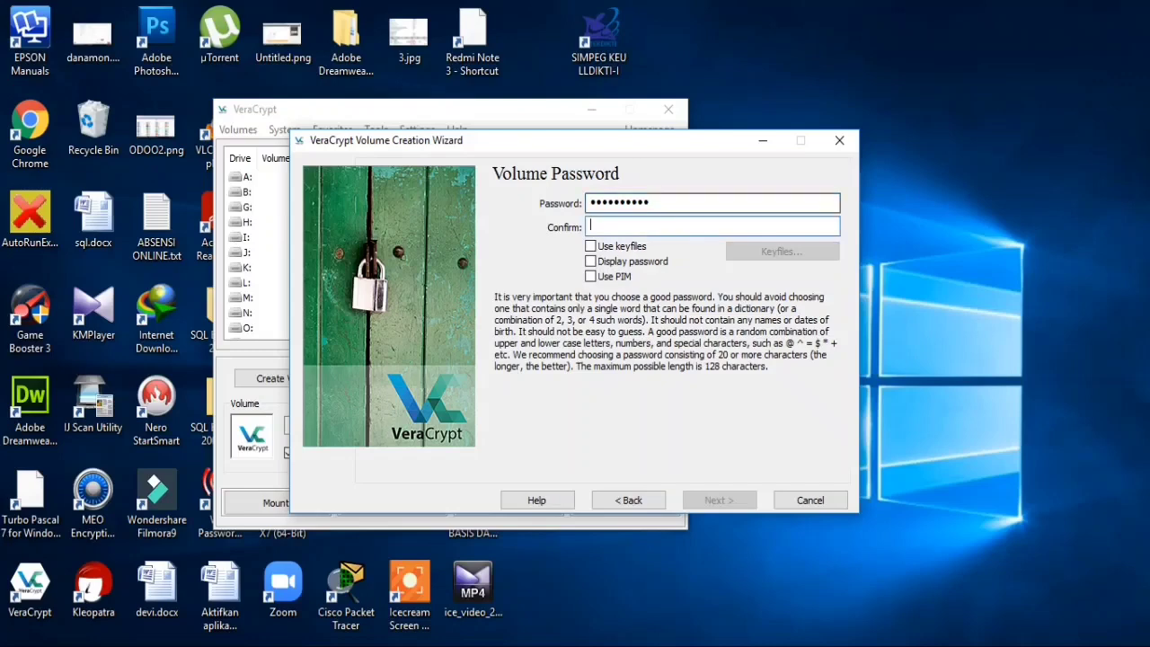
text(abcdefg)
key(BackSpace)
key(BackSpace)
key(BackSpace)
key(BackSpace)
key(BackSpace)
key(BackSpace)
key(BackSpace)
text(abcde)
key(BackSpace)
key(BackSpace)
key(BackSpace)
text(bcdefghij)
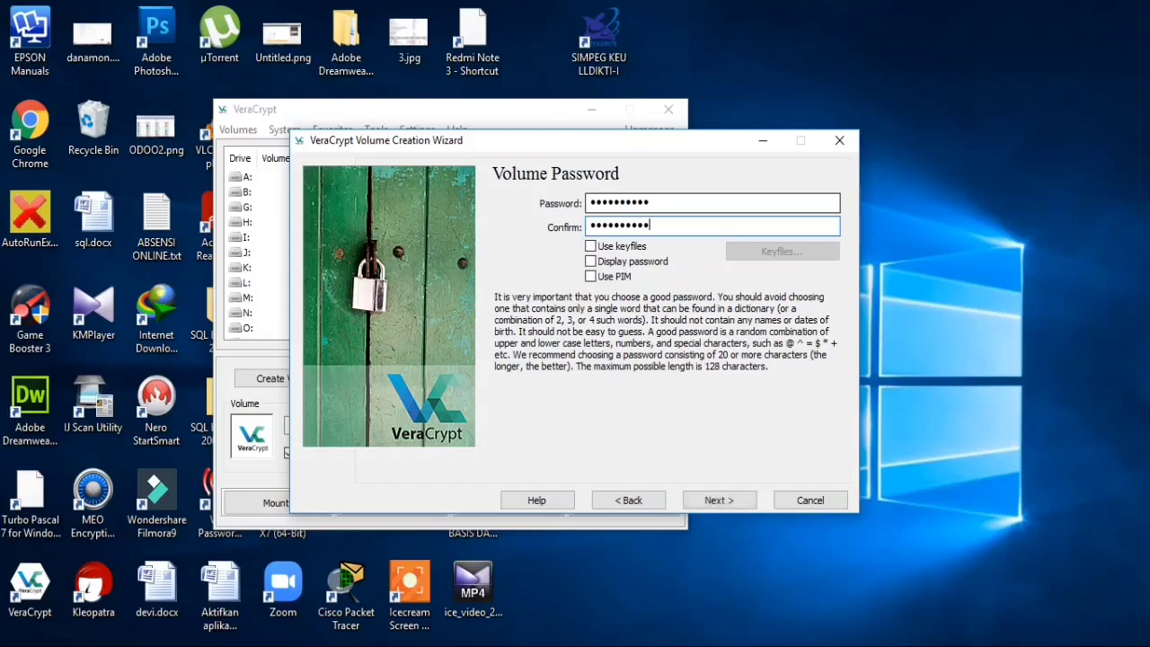
click(719, 500)
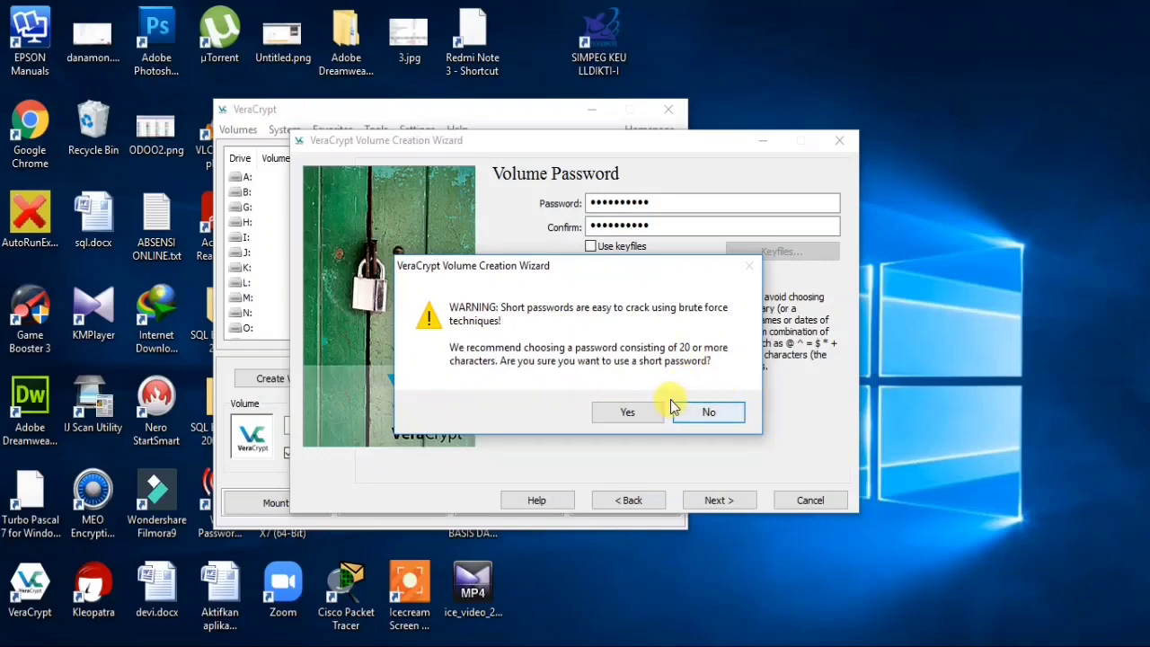
click(652, 421)
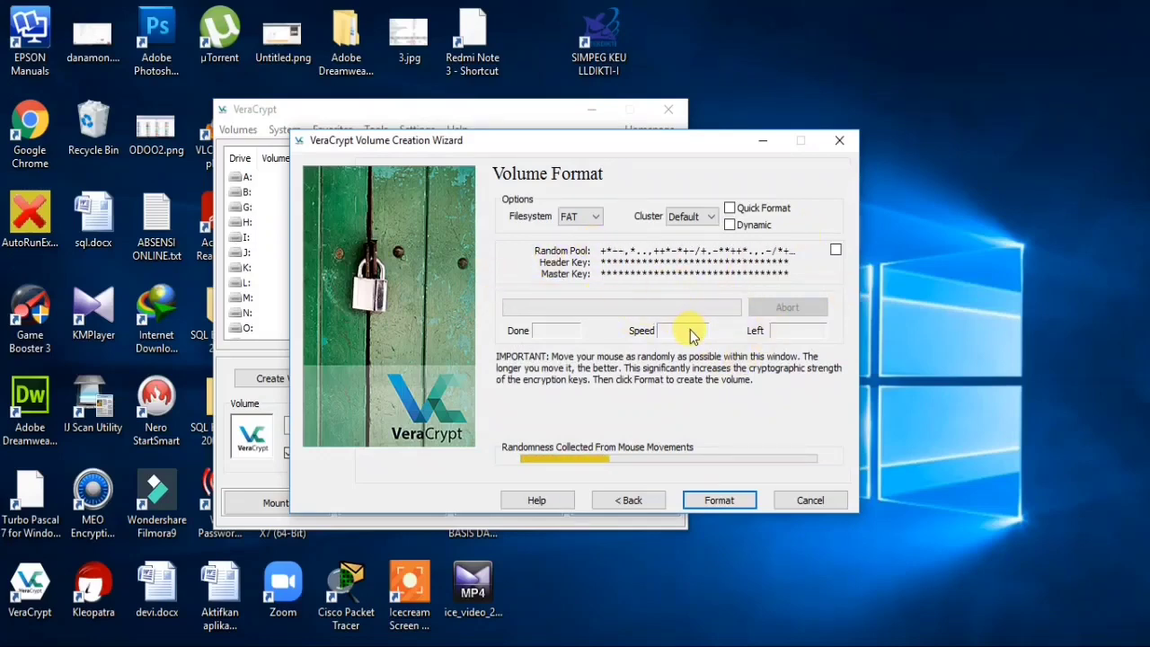
- Format the new volume, acknowledge the success message, and exit the Volume Creation Wizard
key(Return)
click(700, 396)
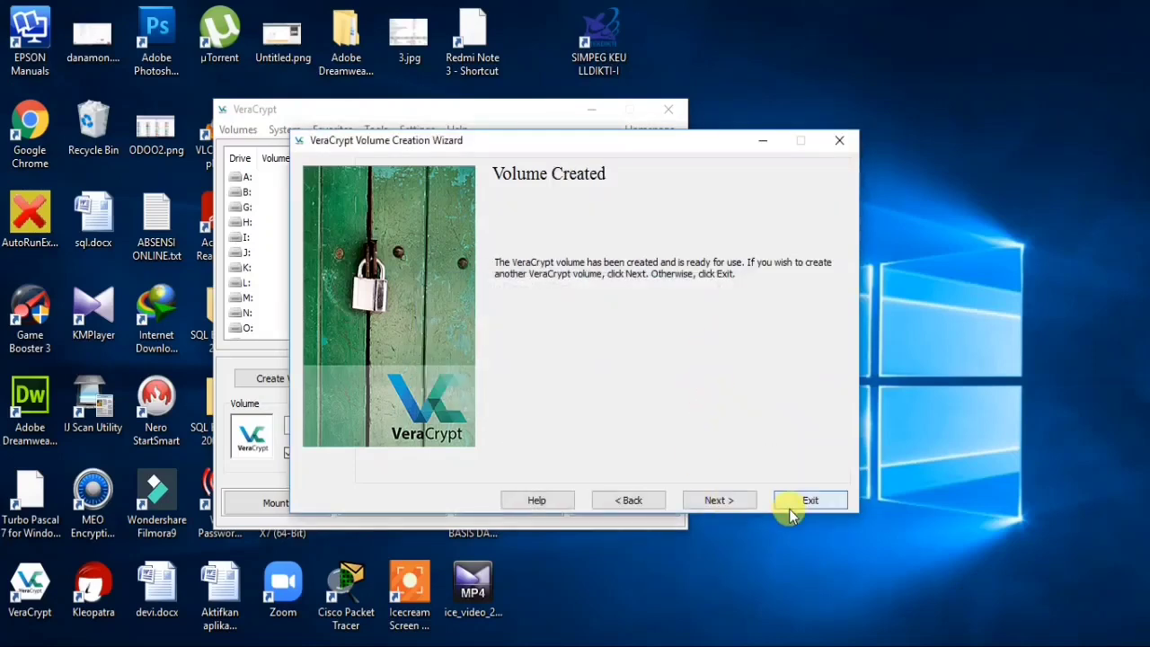
click(807, 505)
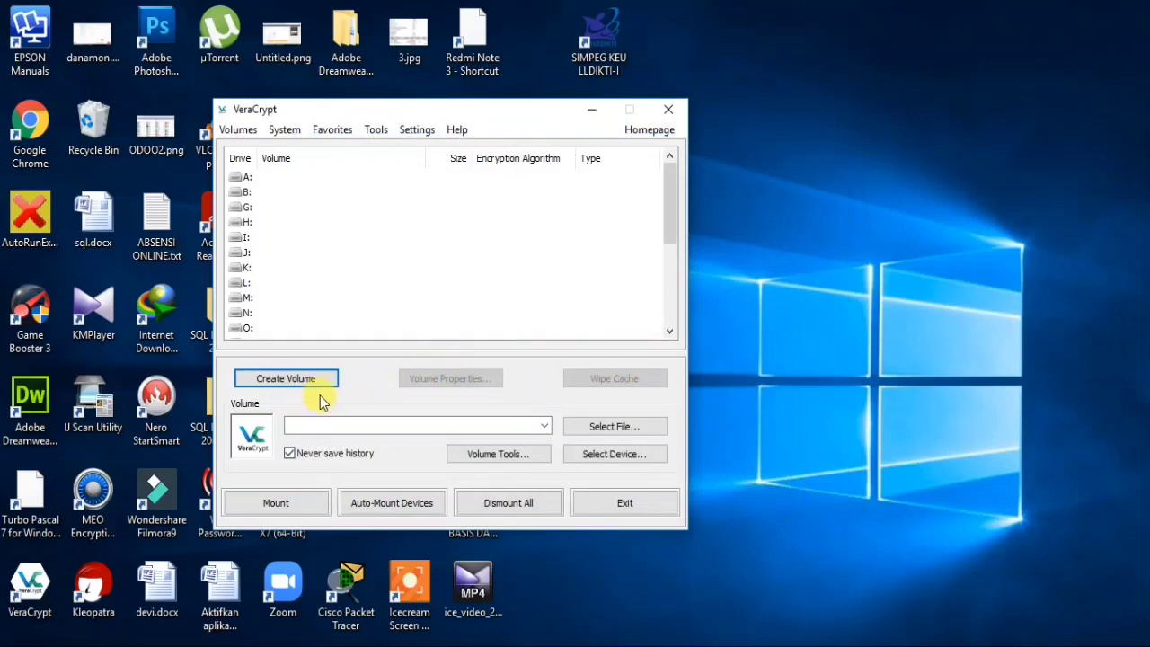
- Select the belajarkriptografi container file on Local Disk (D:) as the volume to mount
click(600, 431)
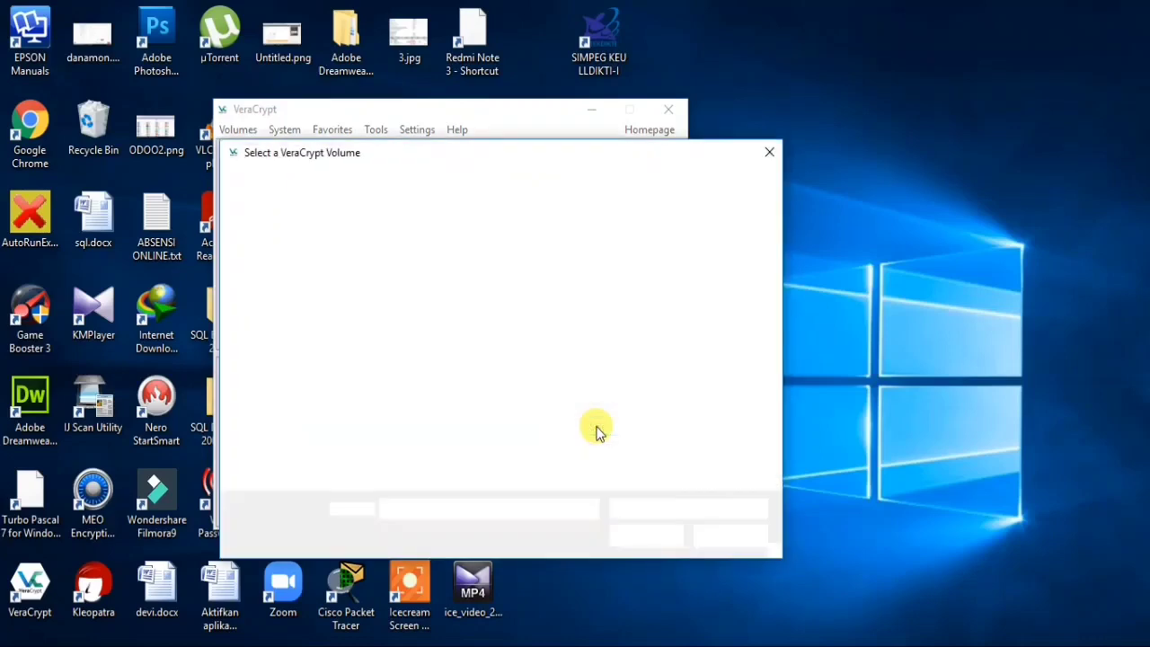
click(314, 383)
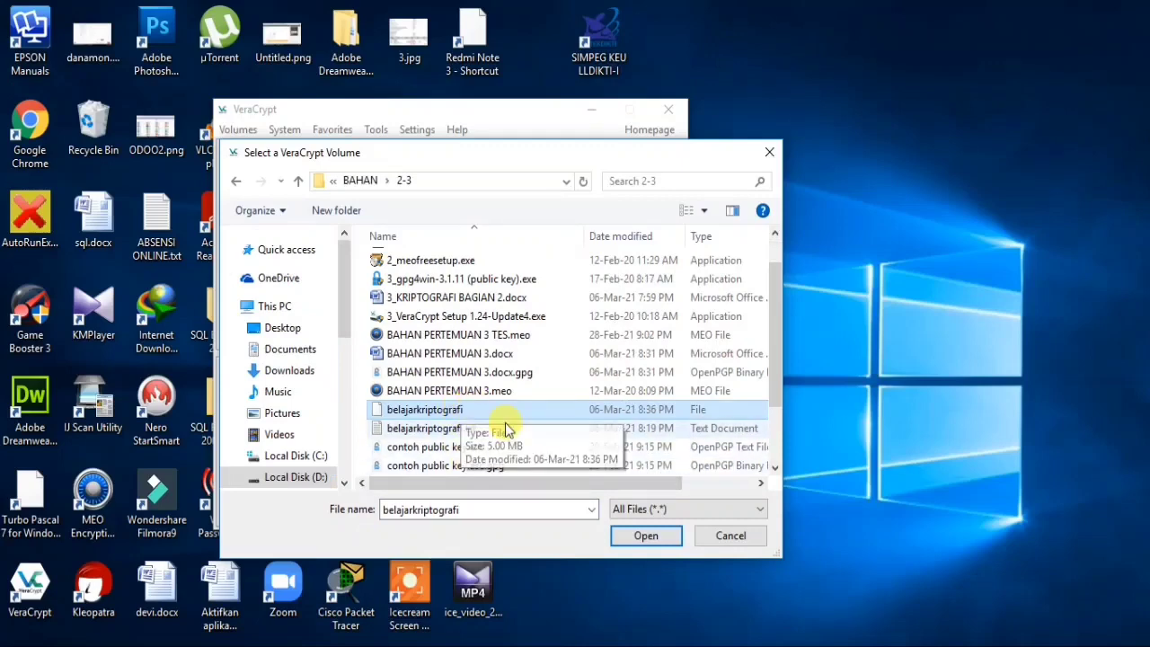
click(648, 539)
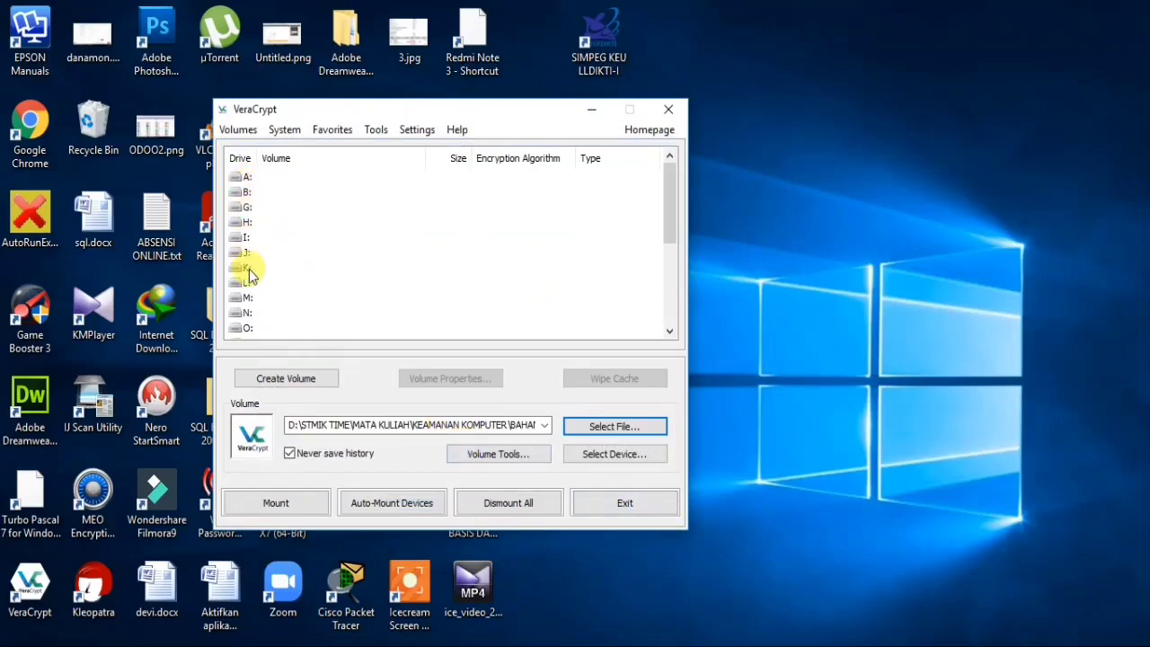
- Mount the belajarkriptografi container on drive J: using its password, then minimize VeraCrypt
mouse_move(395, 644)
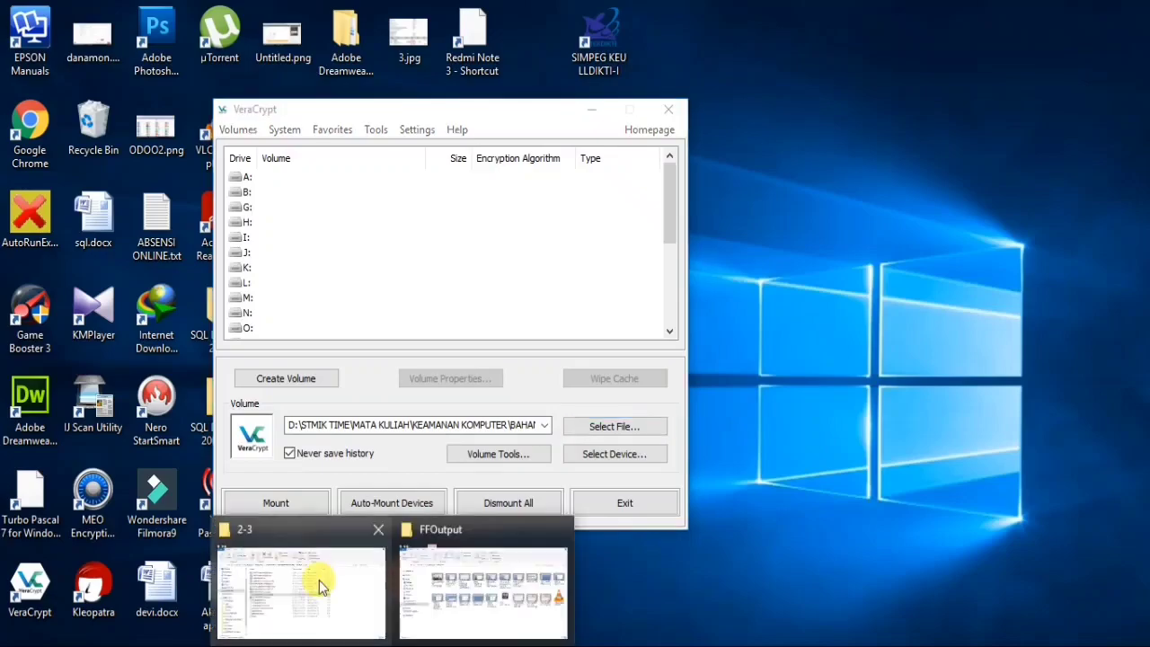
click(319, 580)
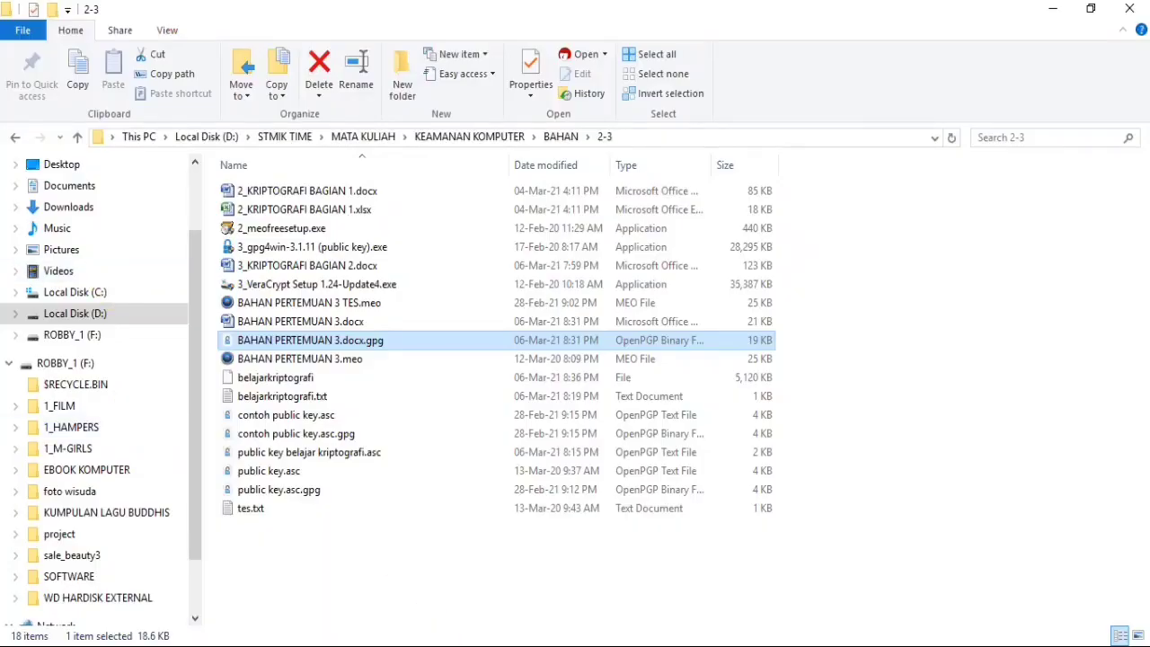
key(alt+Tab)
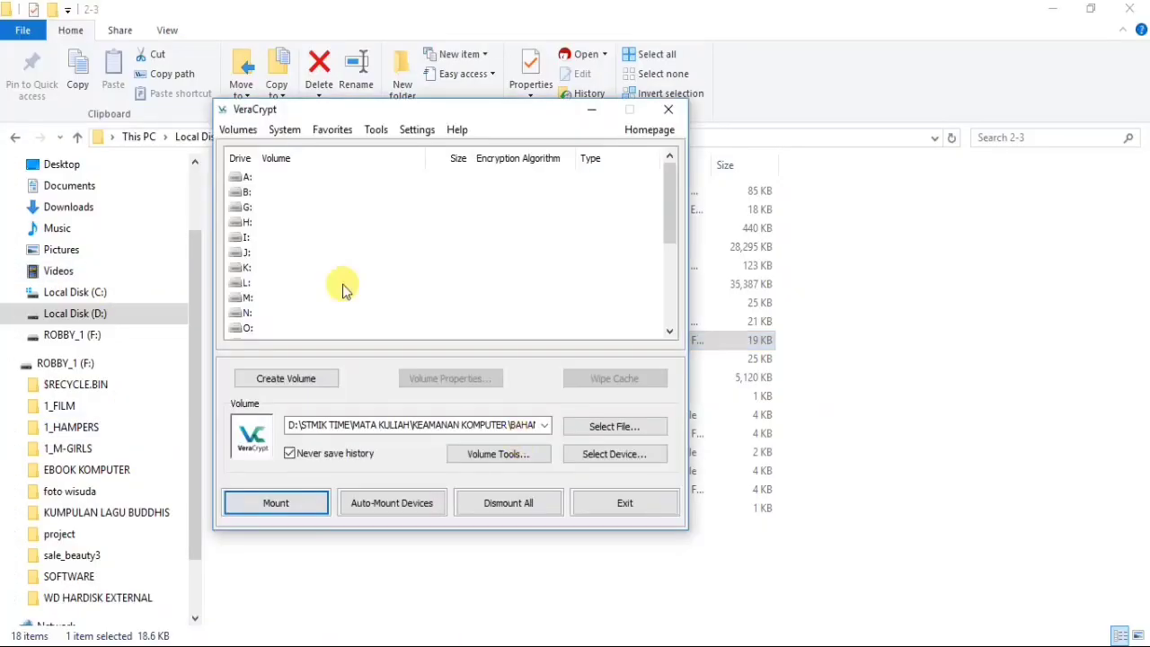
click(244, 253)
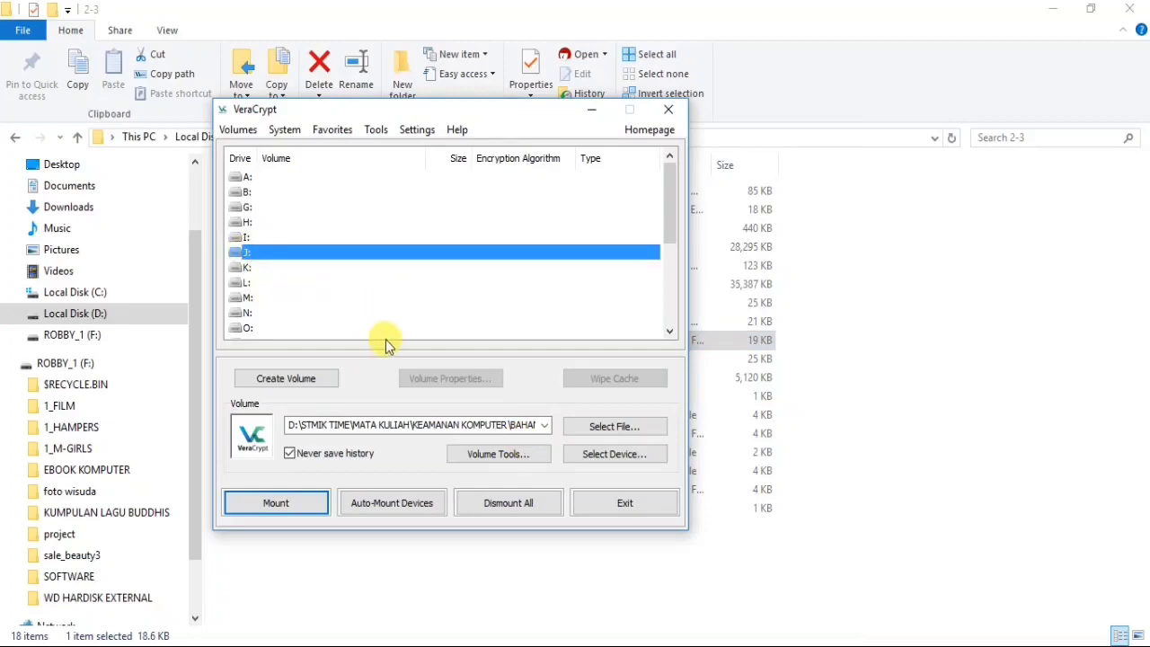
click(297, 502)
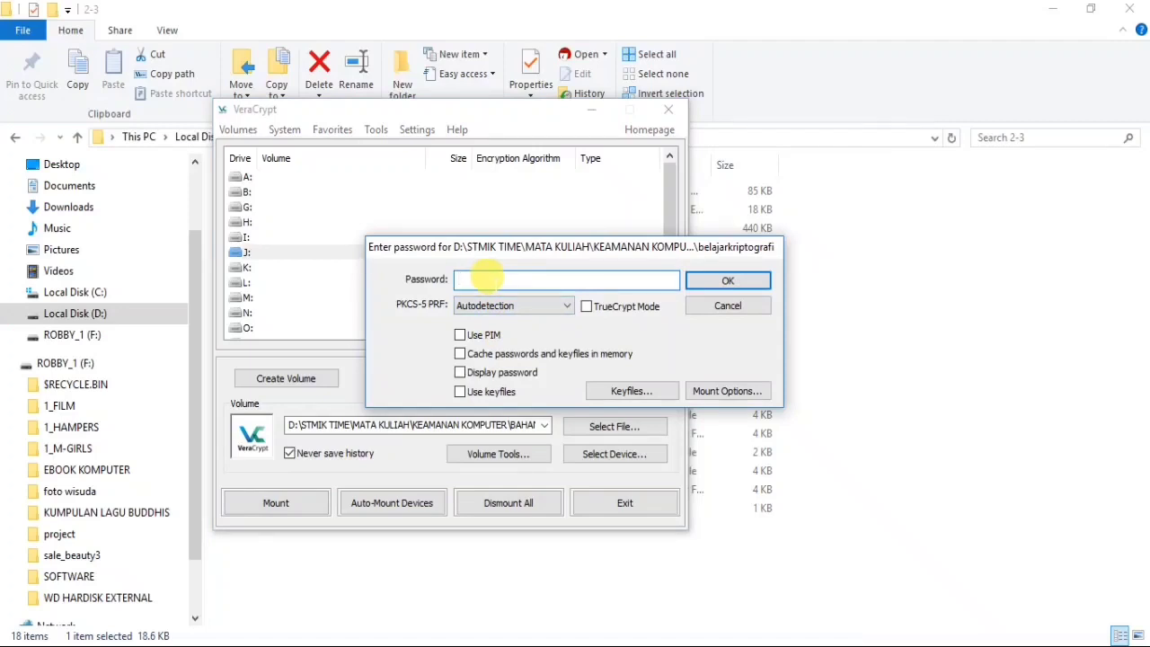
text(123)
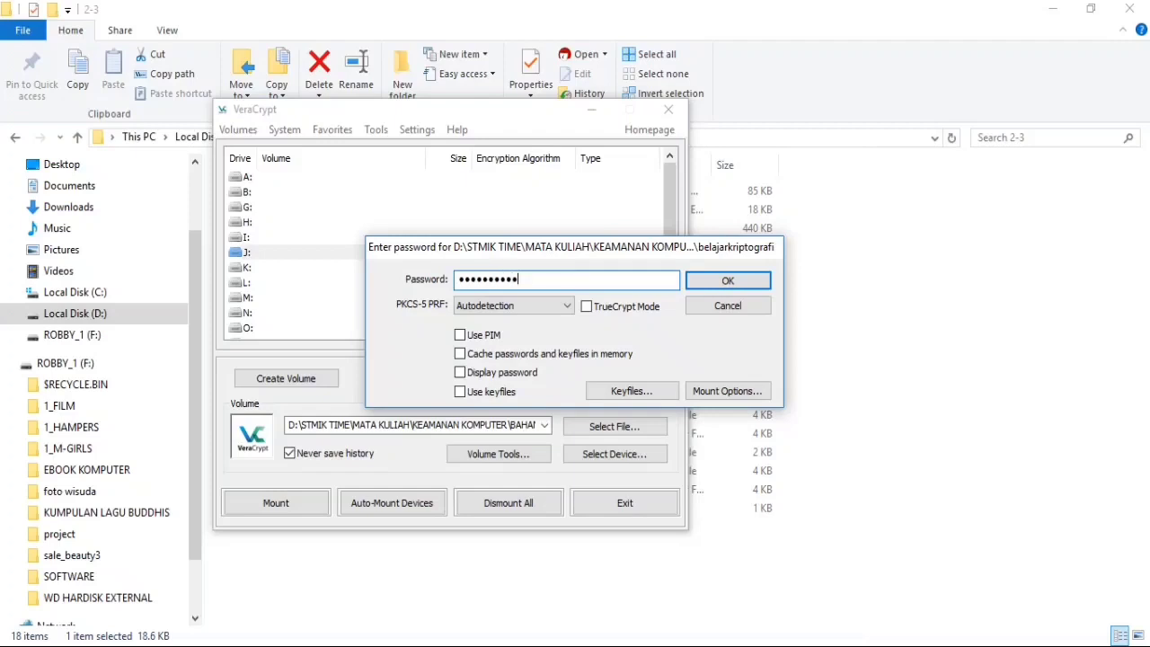
click(709, 285)
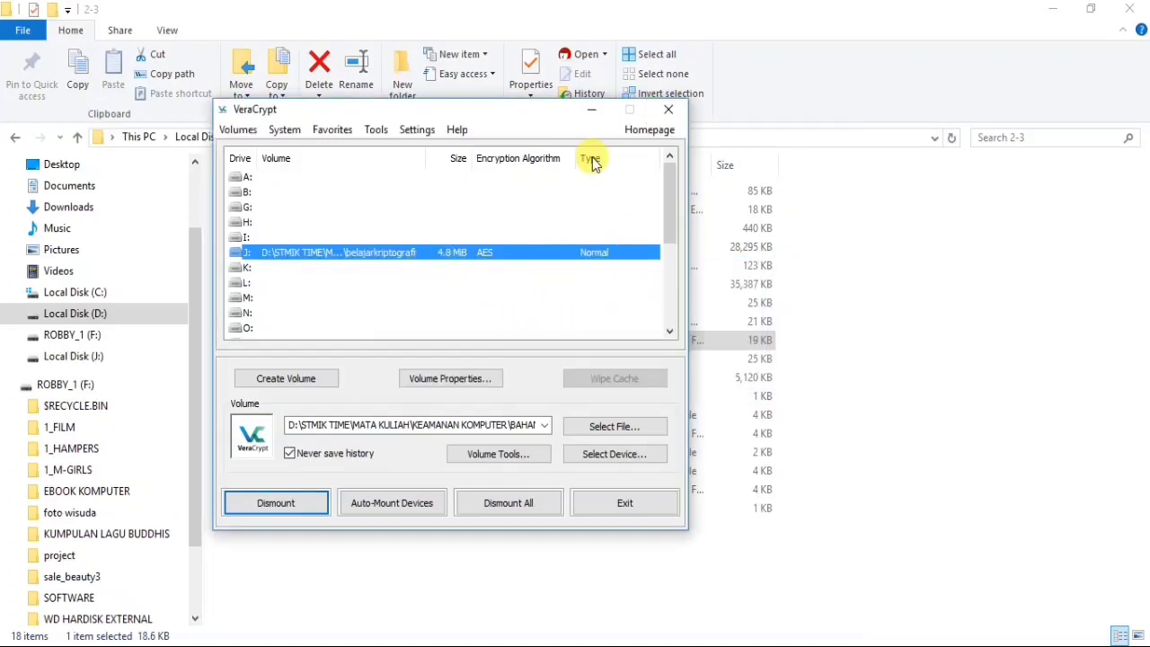
click(592, 109)
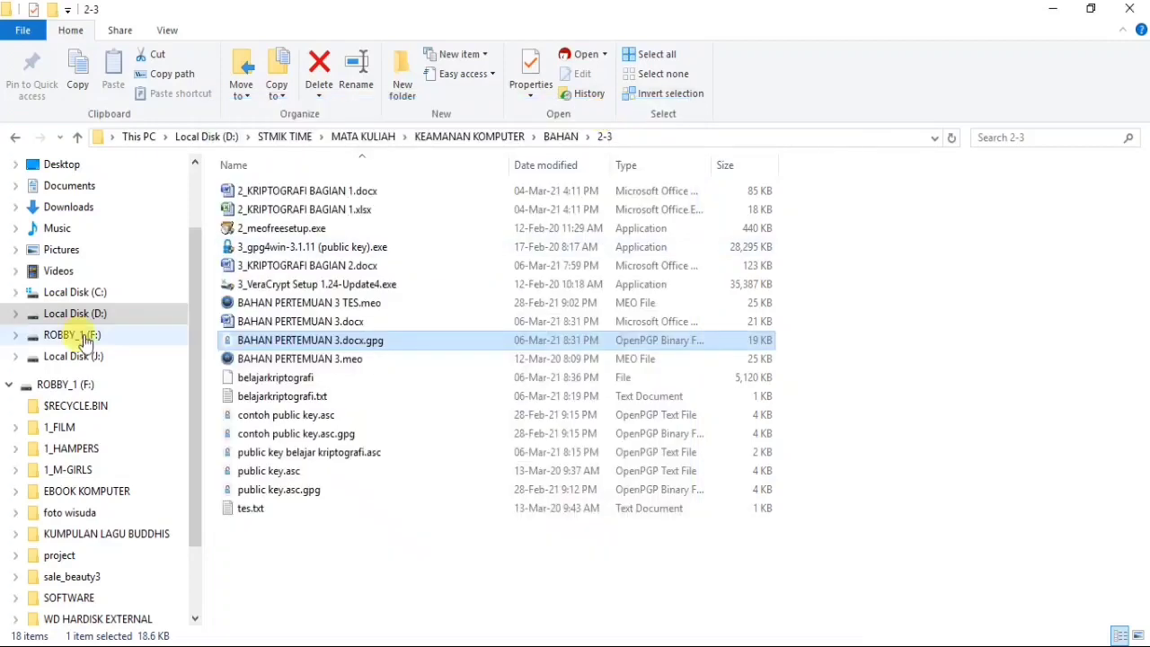
- Copy BAHAN PERTEMUAN 3.docx from the 2-3 folder and paste it into Local Disk (J:)
scroll(81, 221, up, 1)
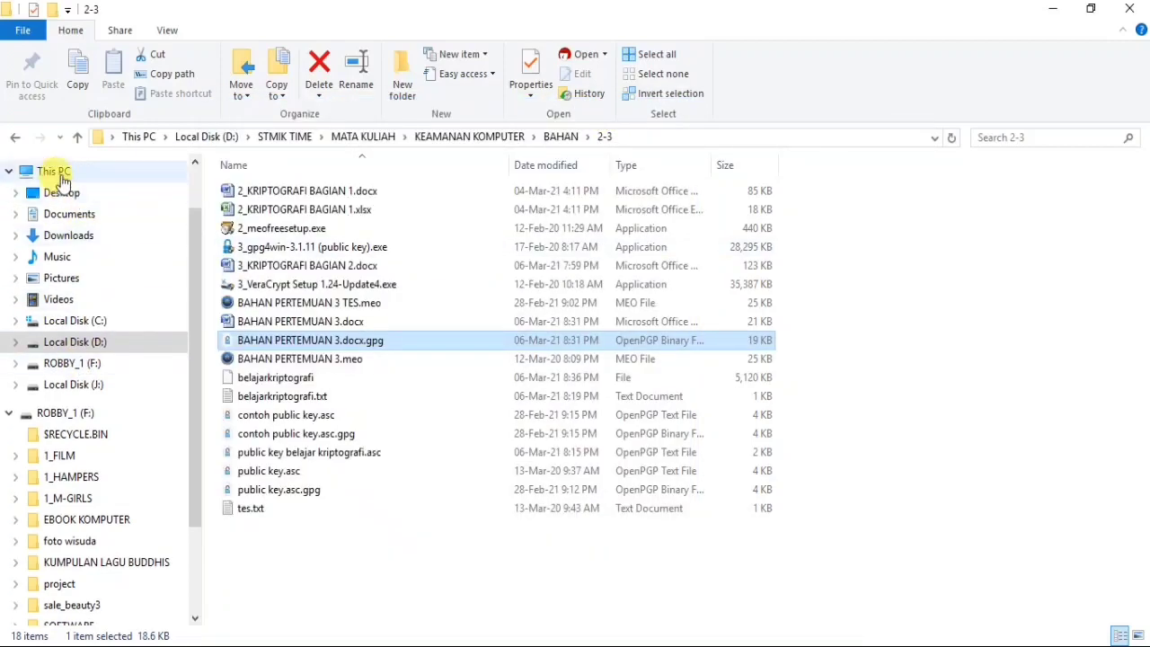
click(52, 172)
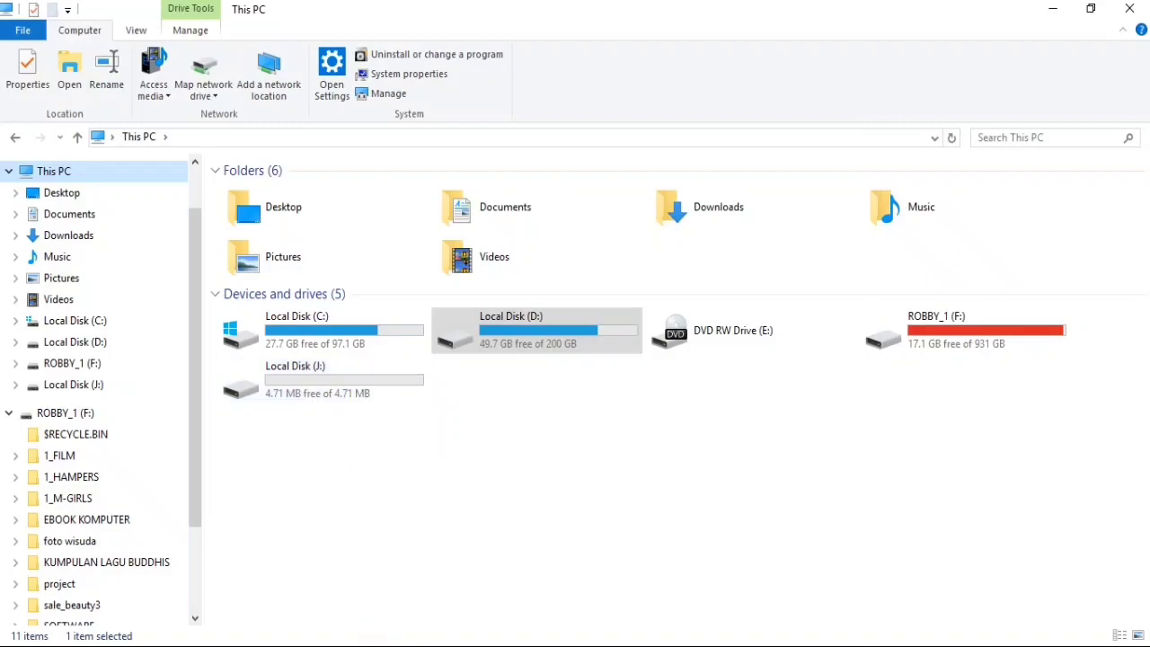
mouse_move(392, 643)
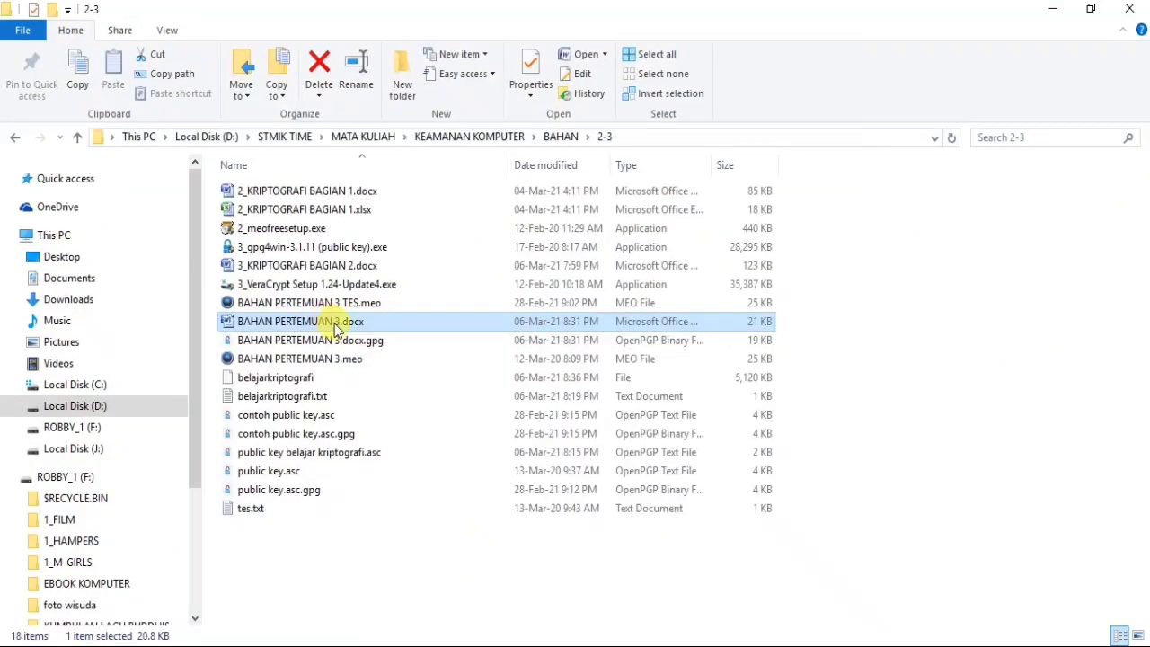
right_click(330, 322)
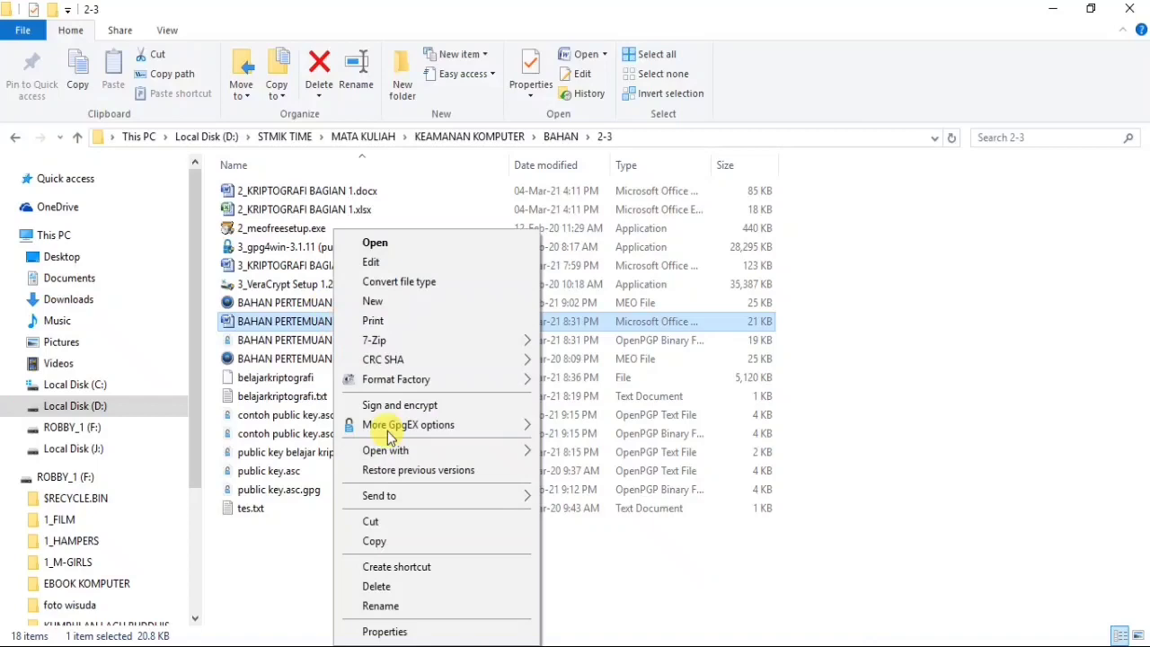
click(385, 546)
mouse_move(297, 575)
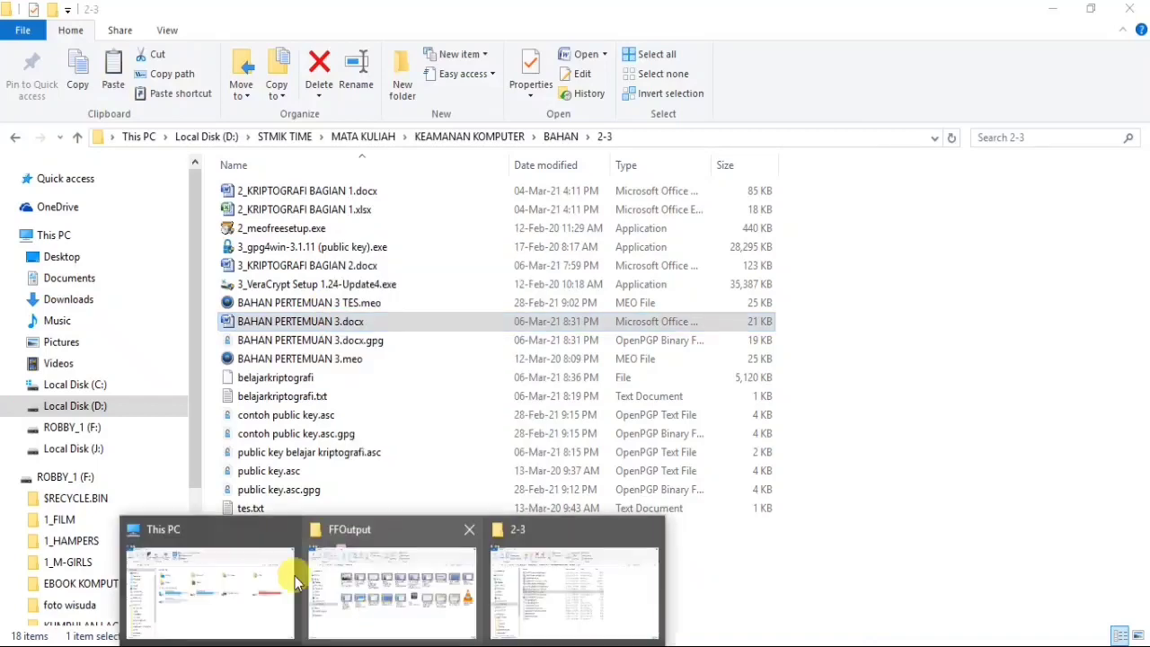
click(241, 585)
click(88, 384)
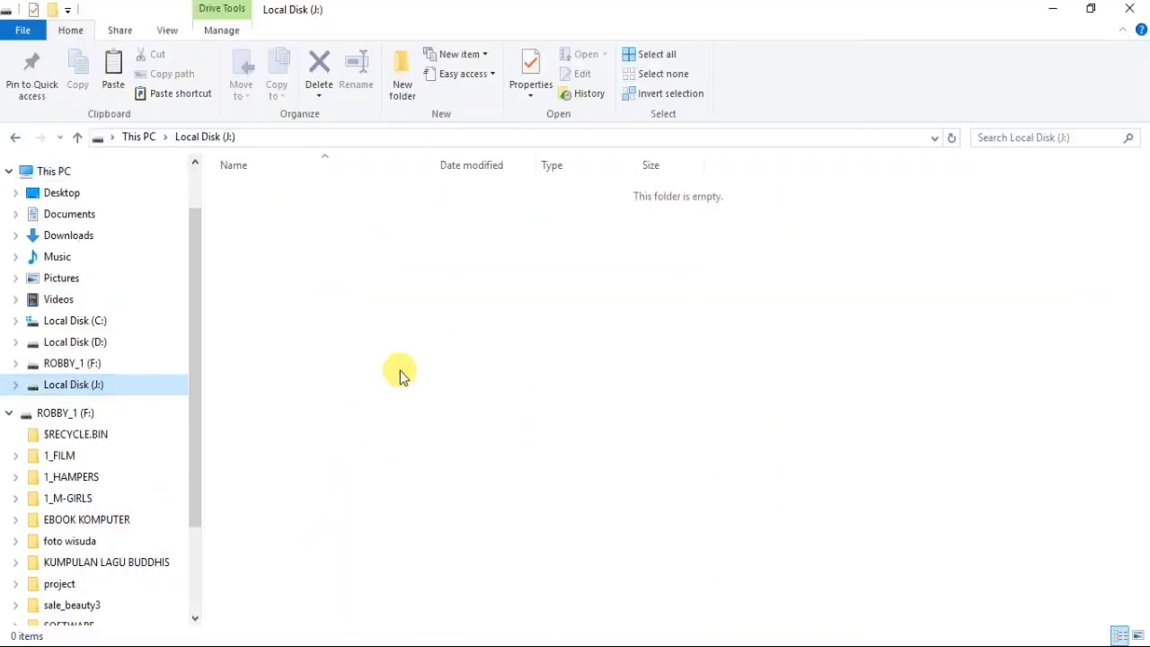
key(ctrl+v)
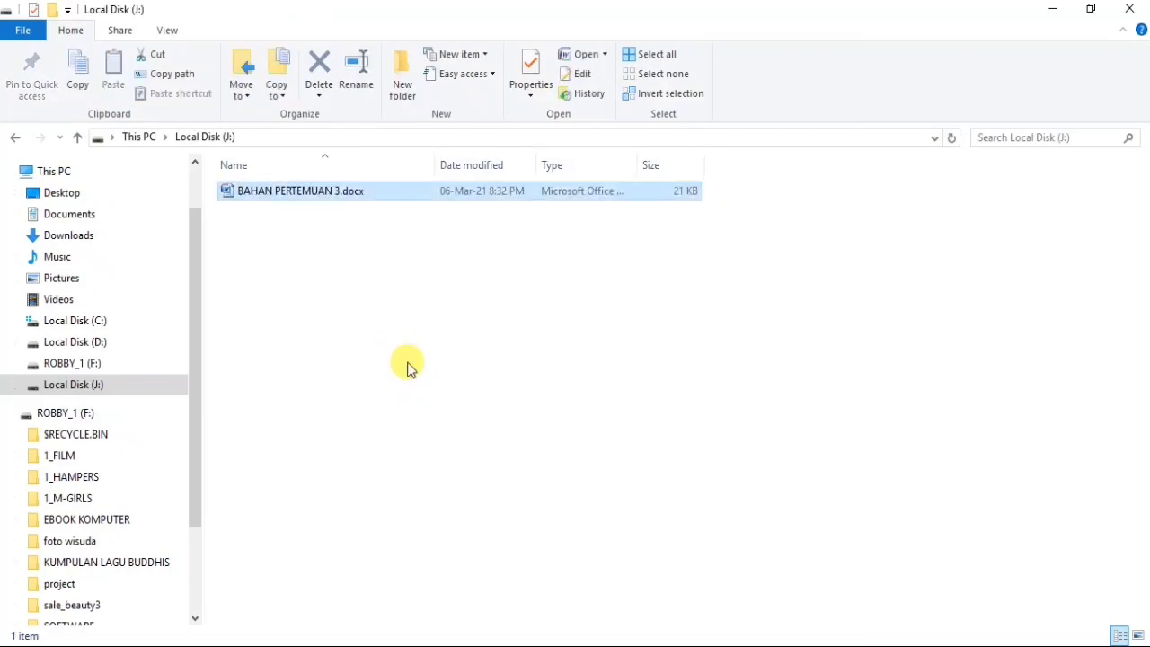
- Go back to Local Disk (D:), minimize Explorer and bring VeraCrypt to the front
click(88, 346)
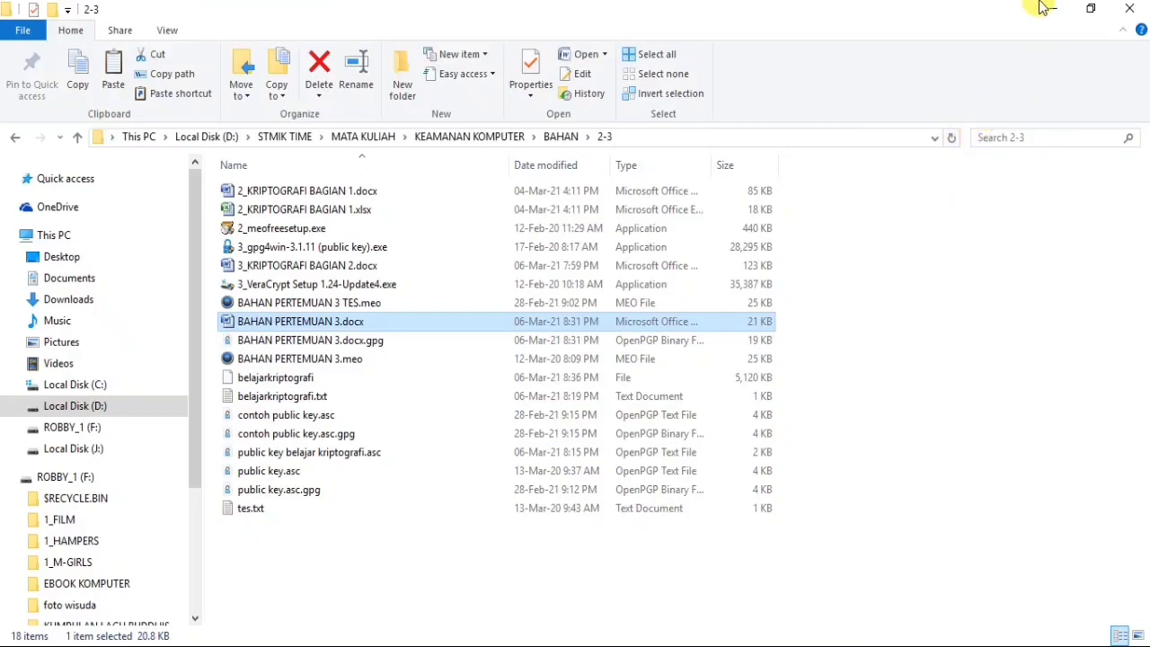
click(1050, 10)
click(929, 645)
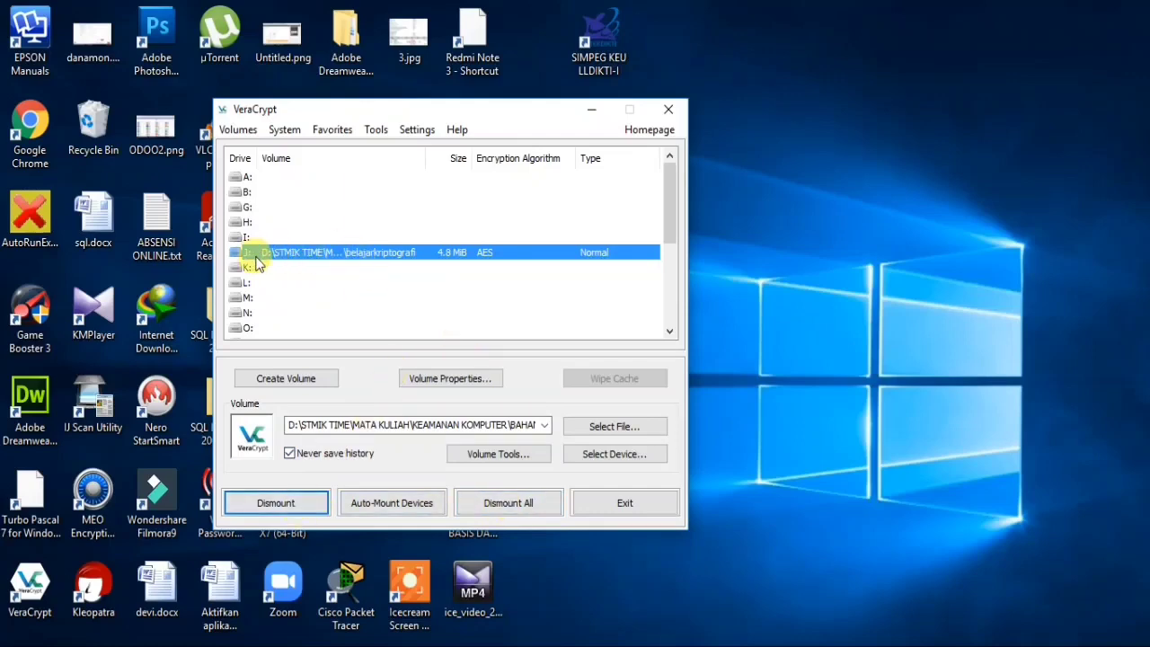
- Dismount the J: volume and switch to the Local Disk (D:) Explorer window
click(267, 505)
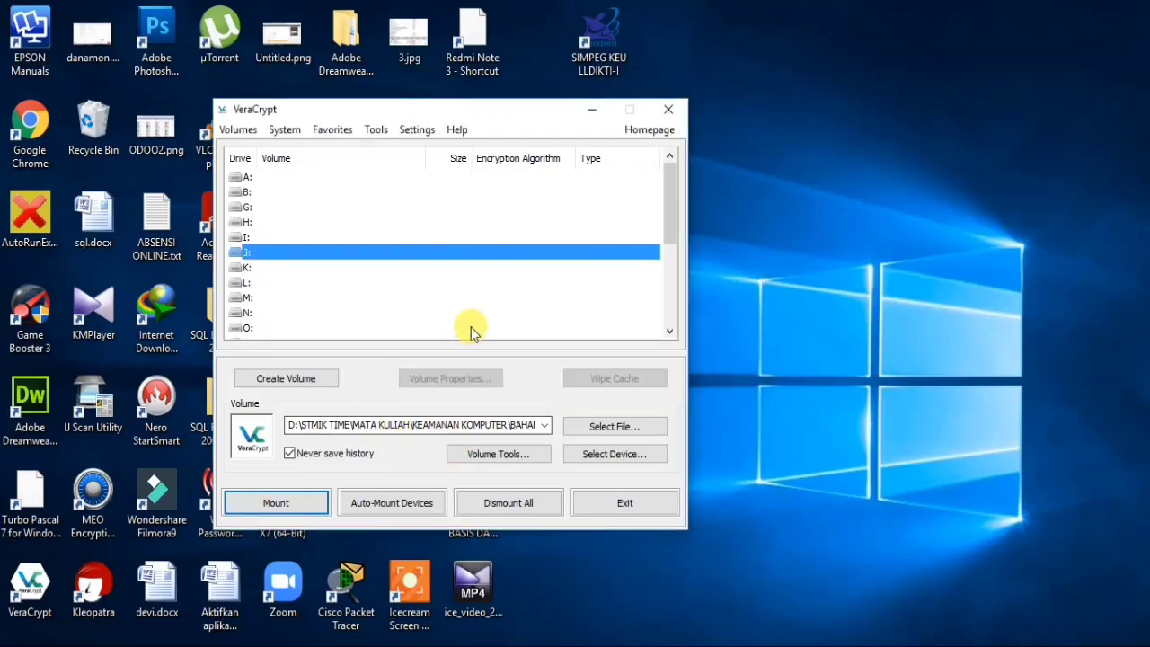
click(392, 644)
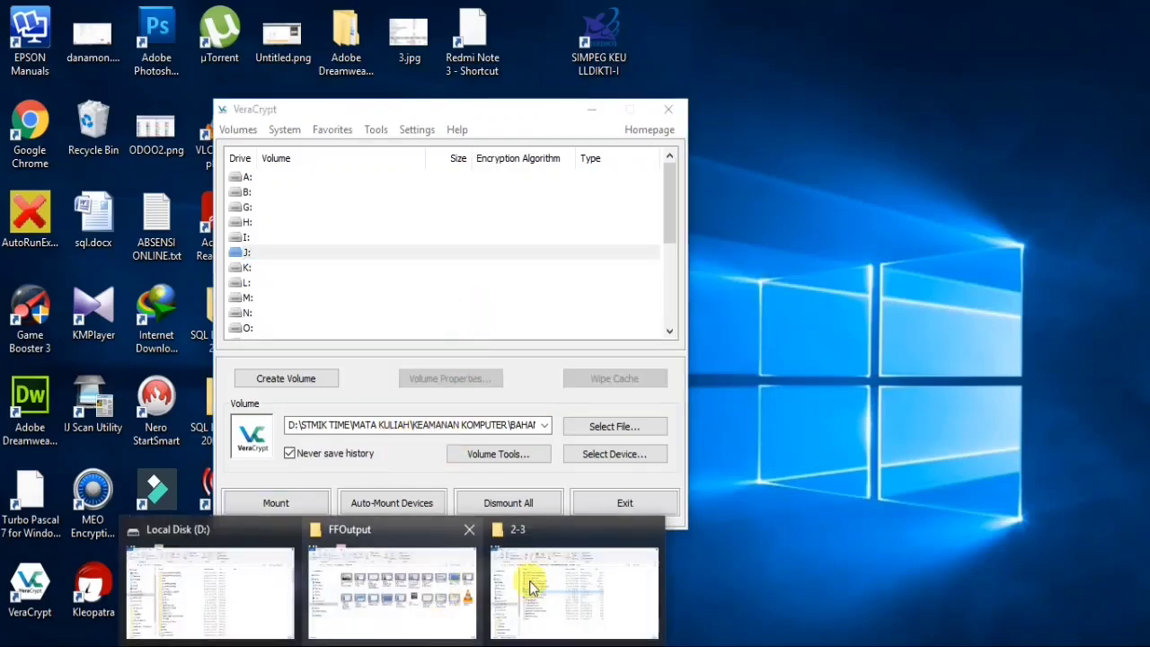
click(564, 581)
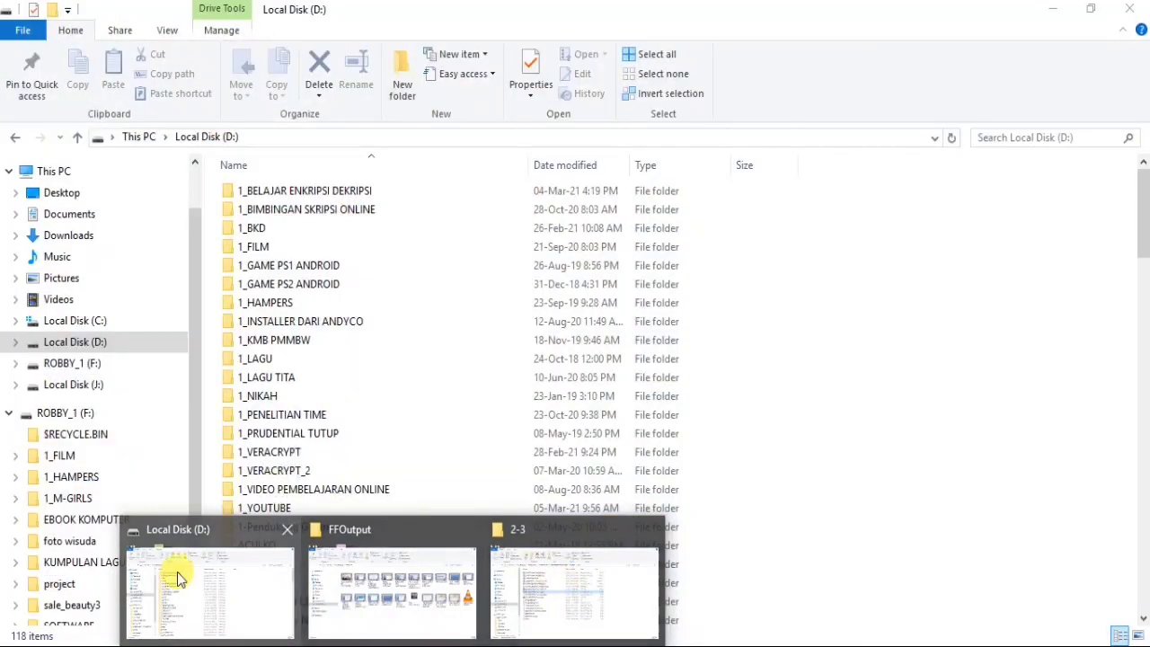
click(178, 575)
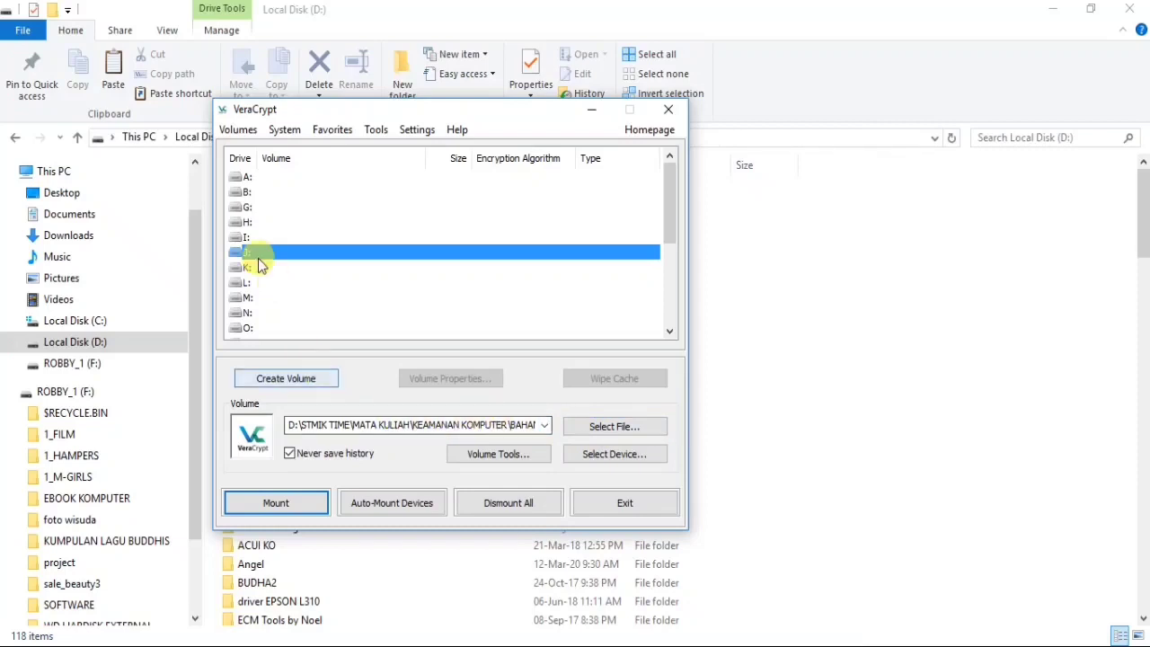
- Remount the container on J: with the volume password and open Local Disk (J:) in Explorer
click(275, 502)
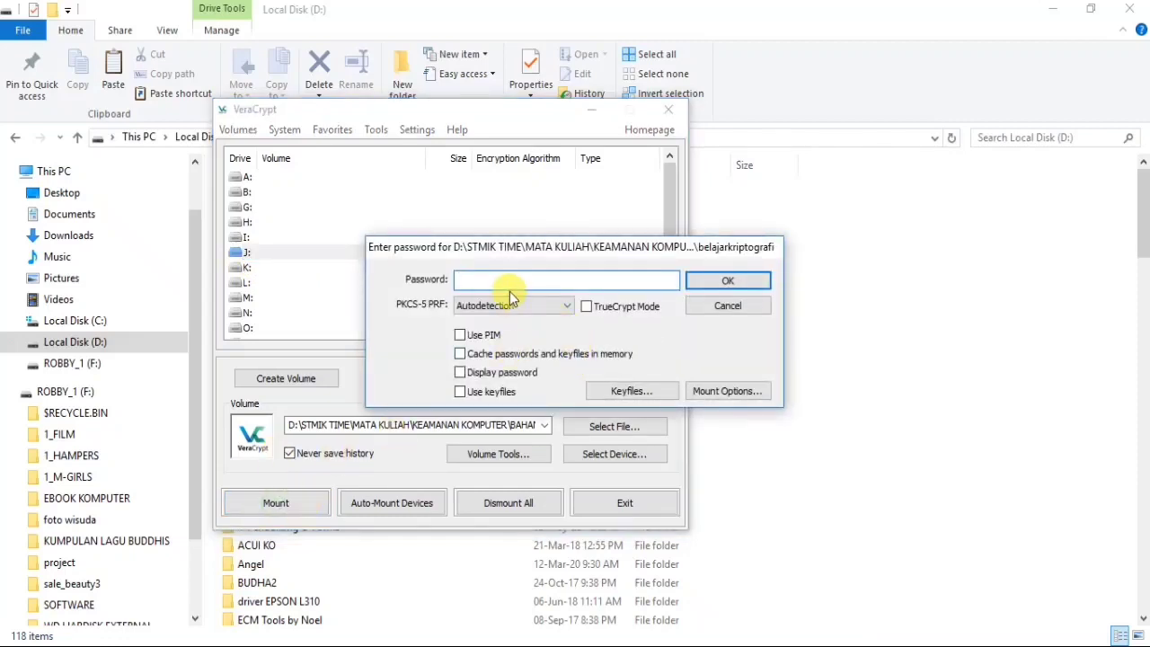
text(123)
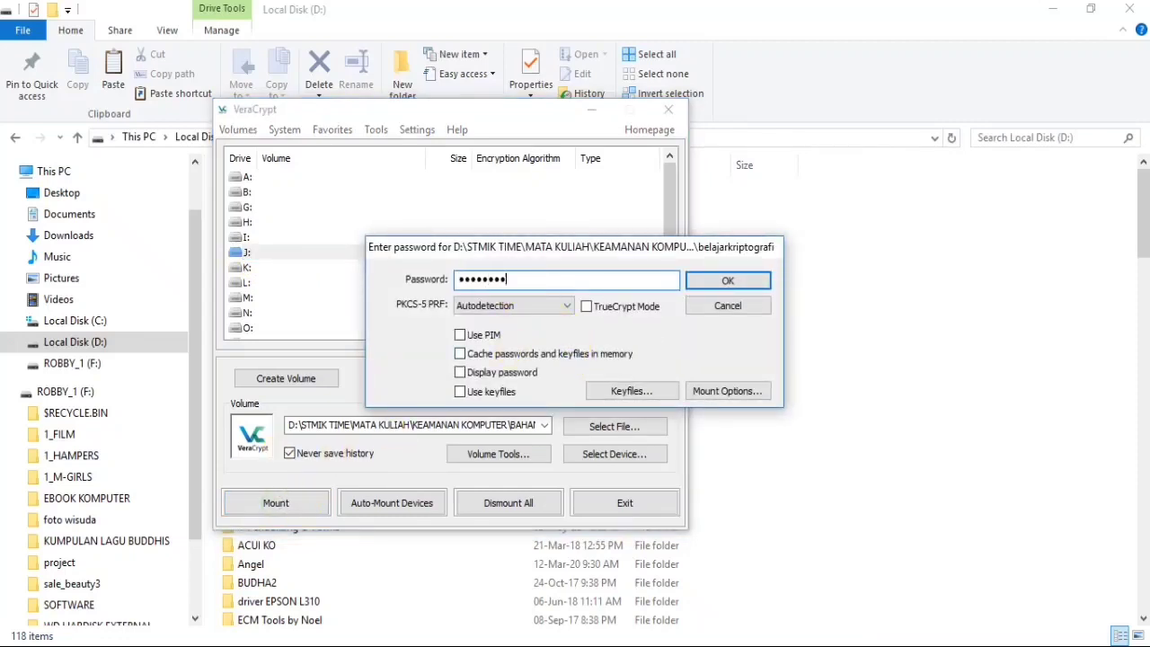
click(739, 286)
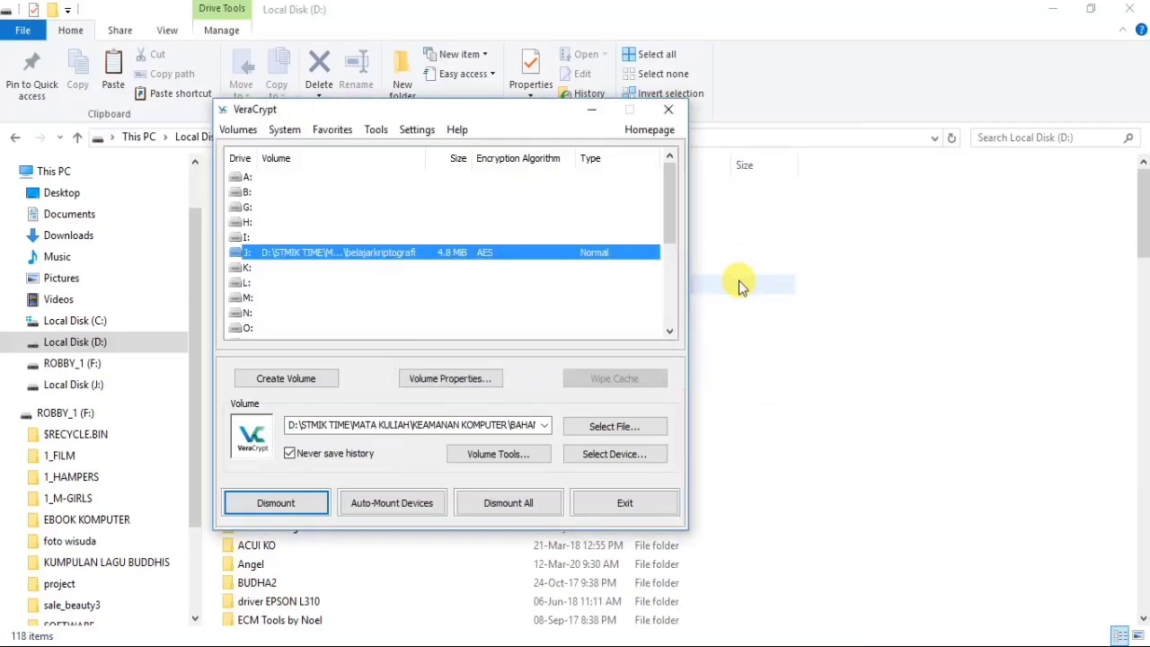
click(72, 393)
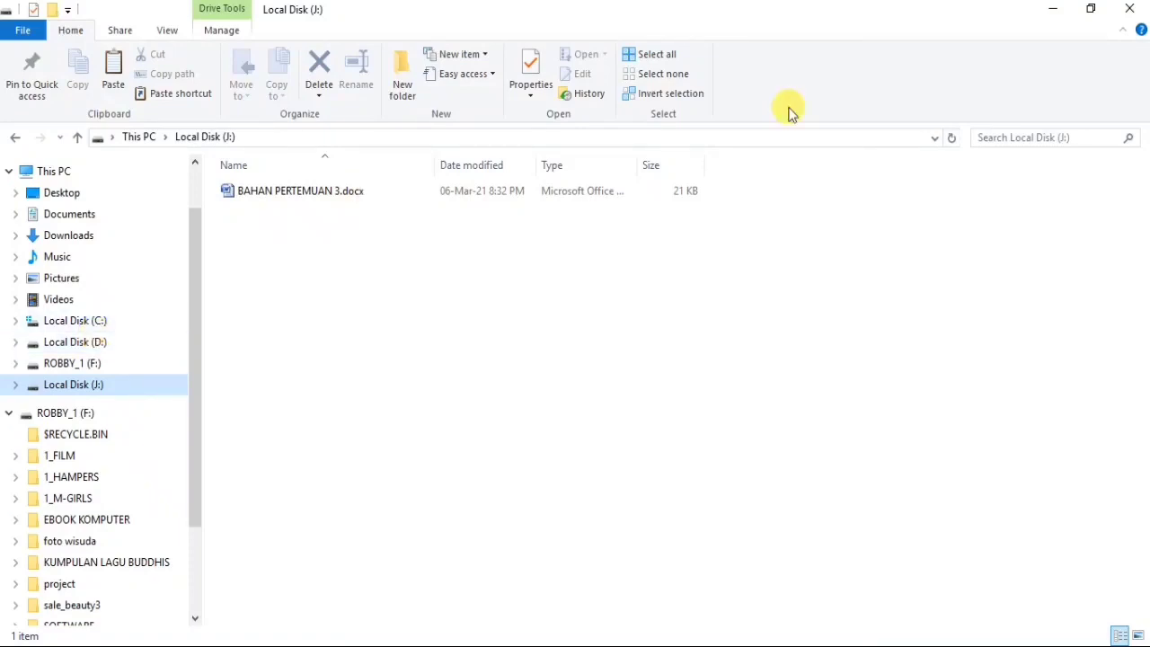
- Minimize the J: Explorer window and nudge the VeraCrypt window slightly left
click(1051, 10)
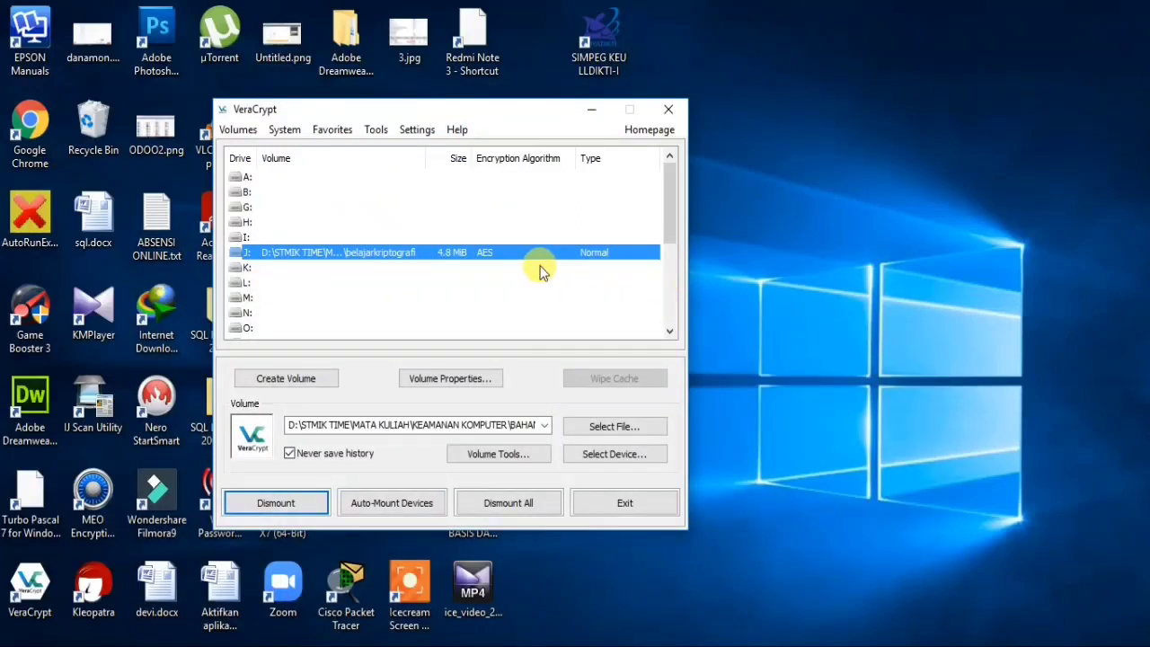
drag(533, 112, 502, 120)
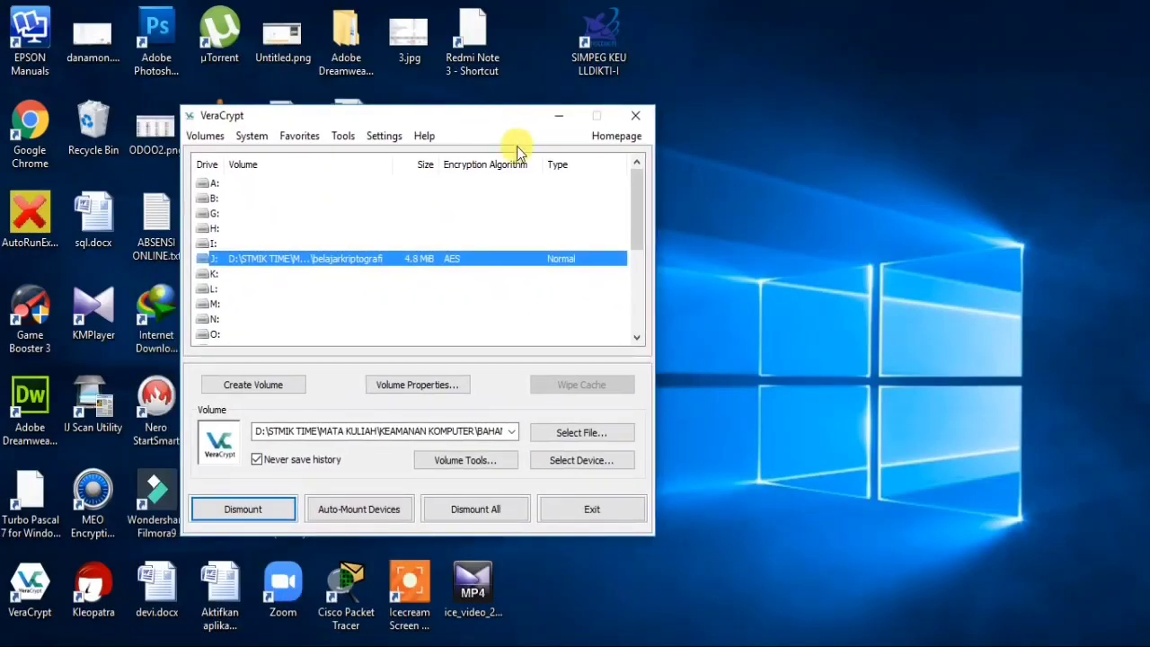